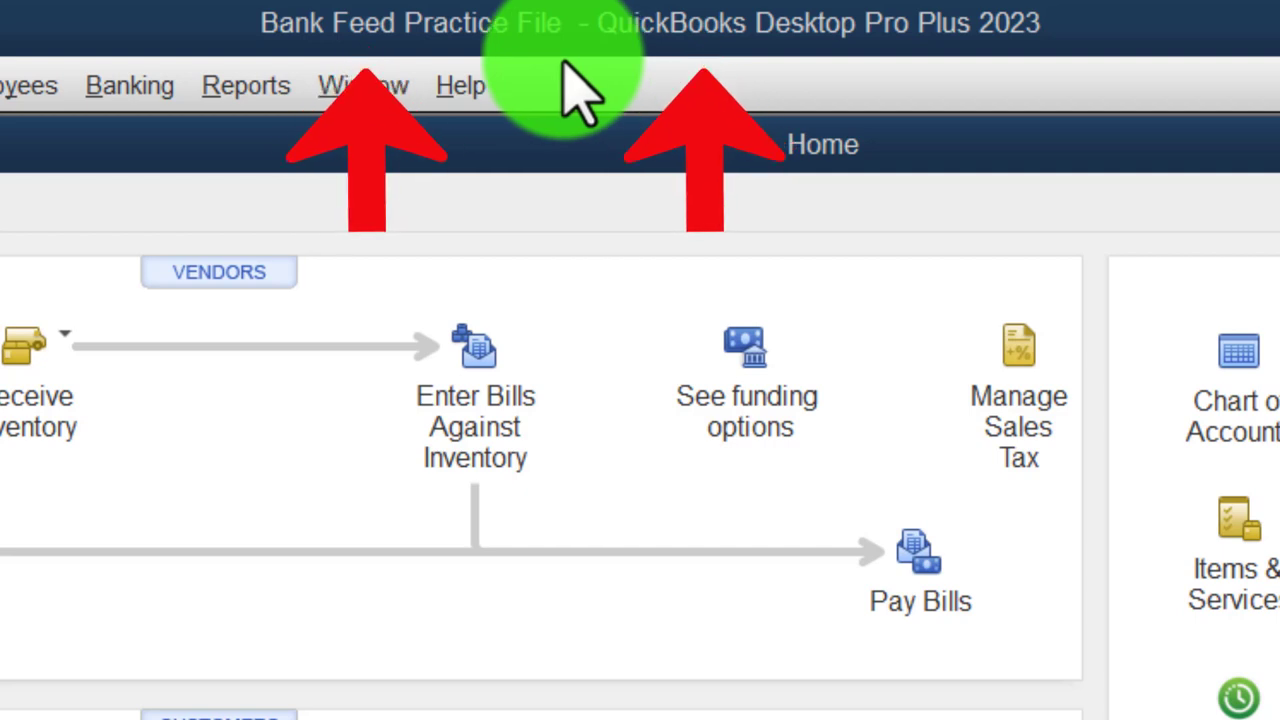
pyautogui.click(196, 84)
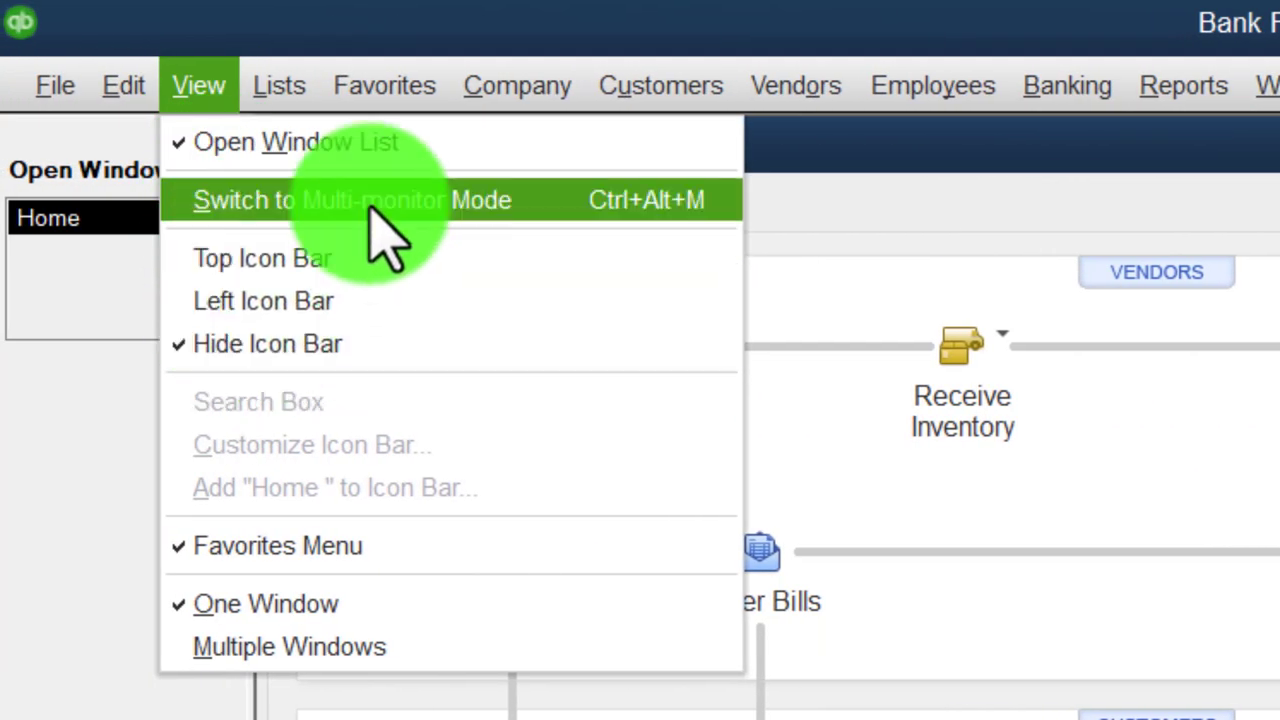
pyautogui.click(86, 451)
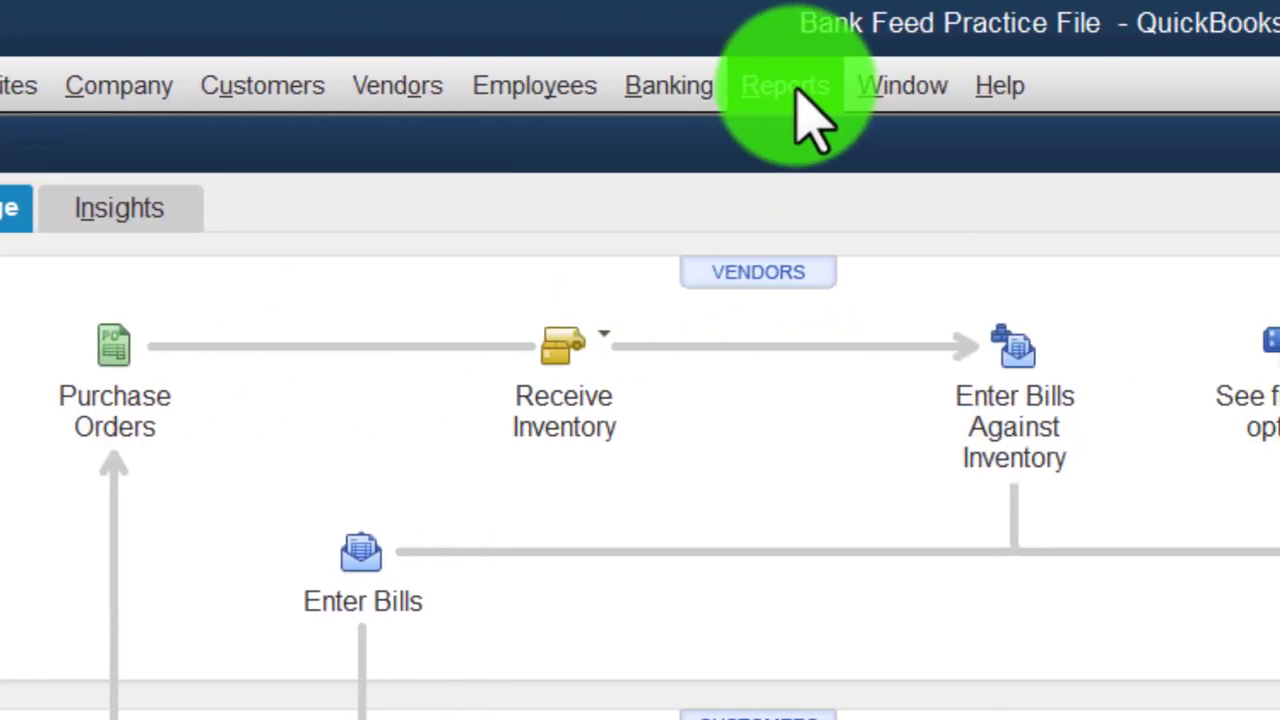
# - Open the standard Profit & Loss report from the company and financial reports
pyautogui.click(795, 90)
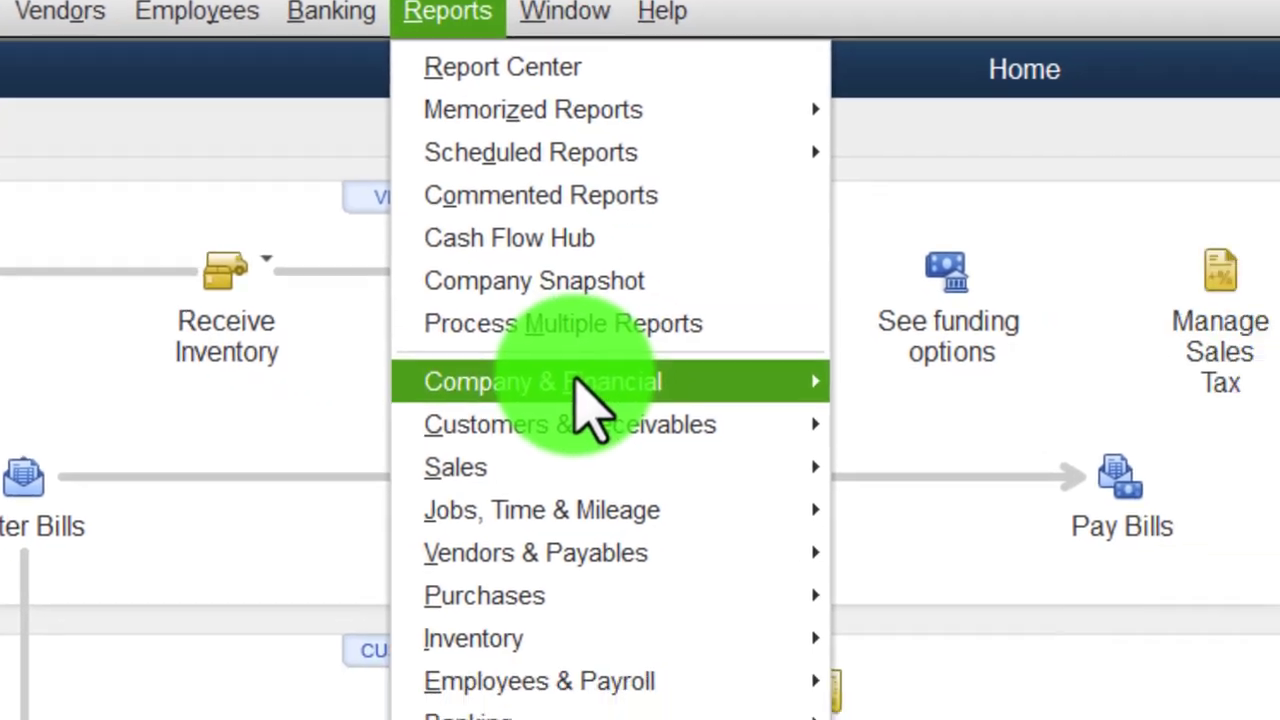
pyautogui.moveTo(722, 456)
pyautogui.click(832, 228)
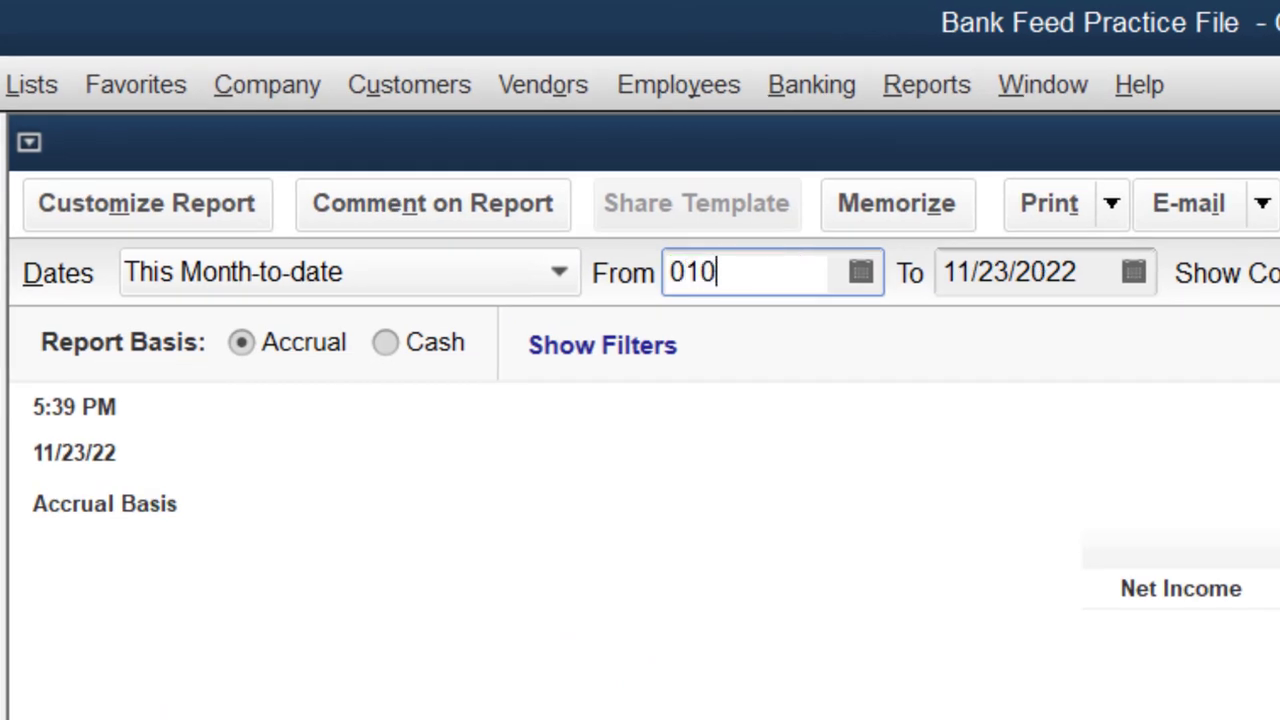
# - Set the Profit & Loss report's date range from 01/01/2022 to 12/31/2022
pyautogui.press('BackSpace')
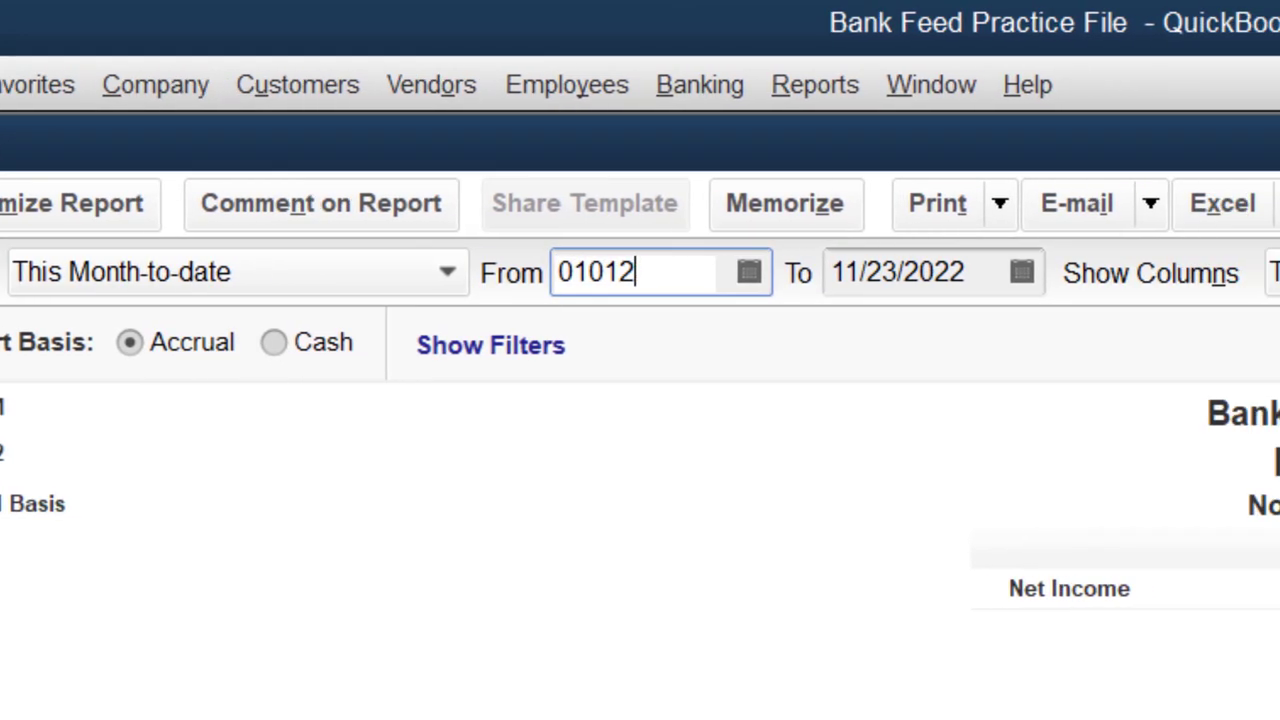
pyautogui.write('2')
pyautogui.press('Tab')
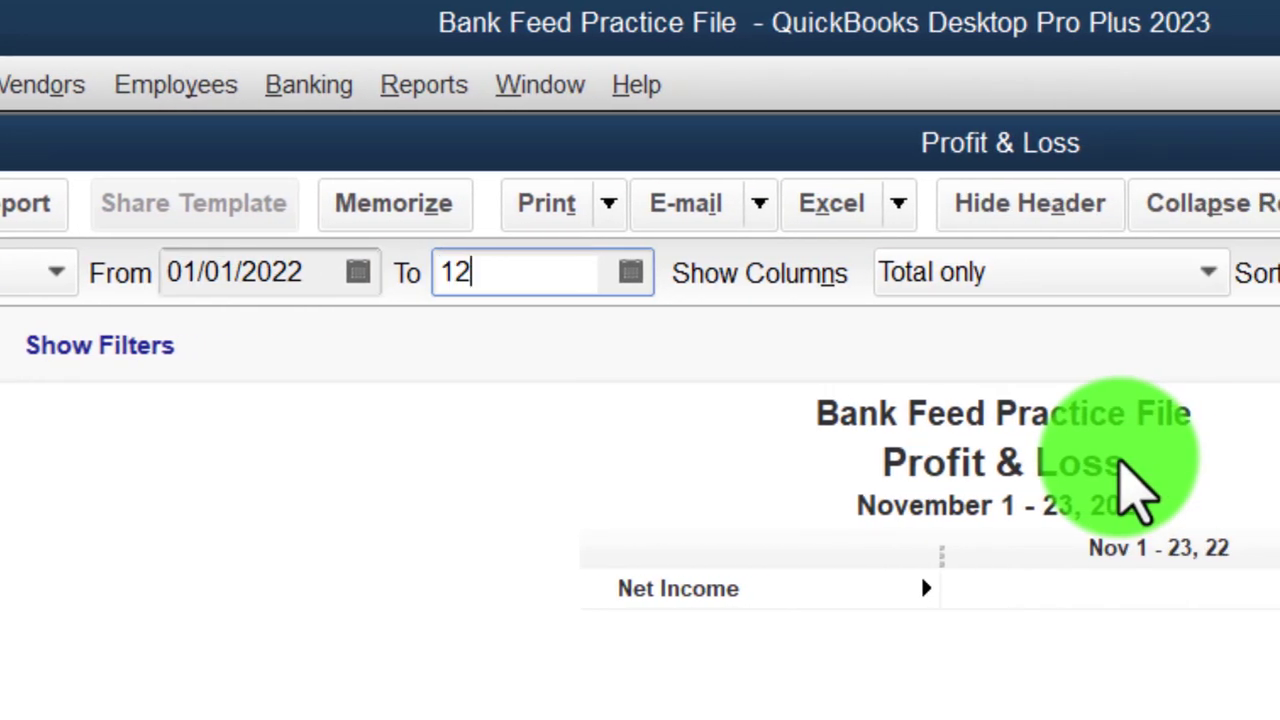
pyautogui.write('12/31/2')
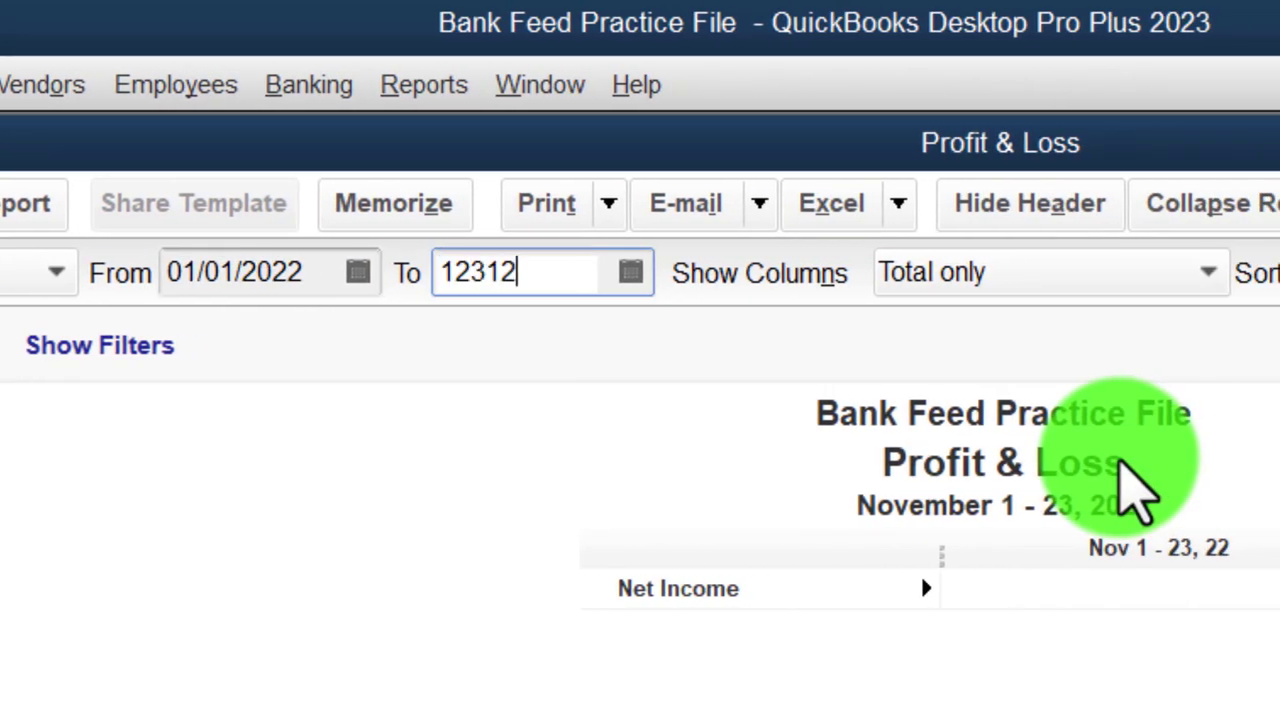
pyautogui.write('022')
pyautogui.press('Tab')
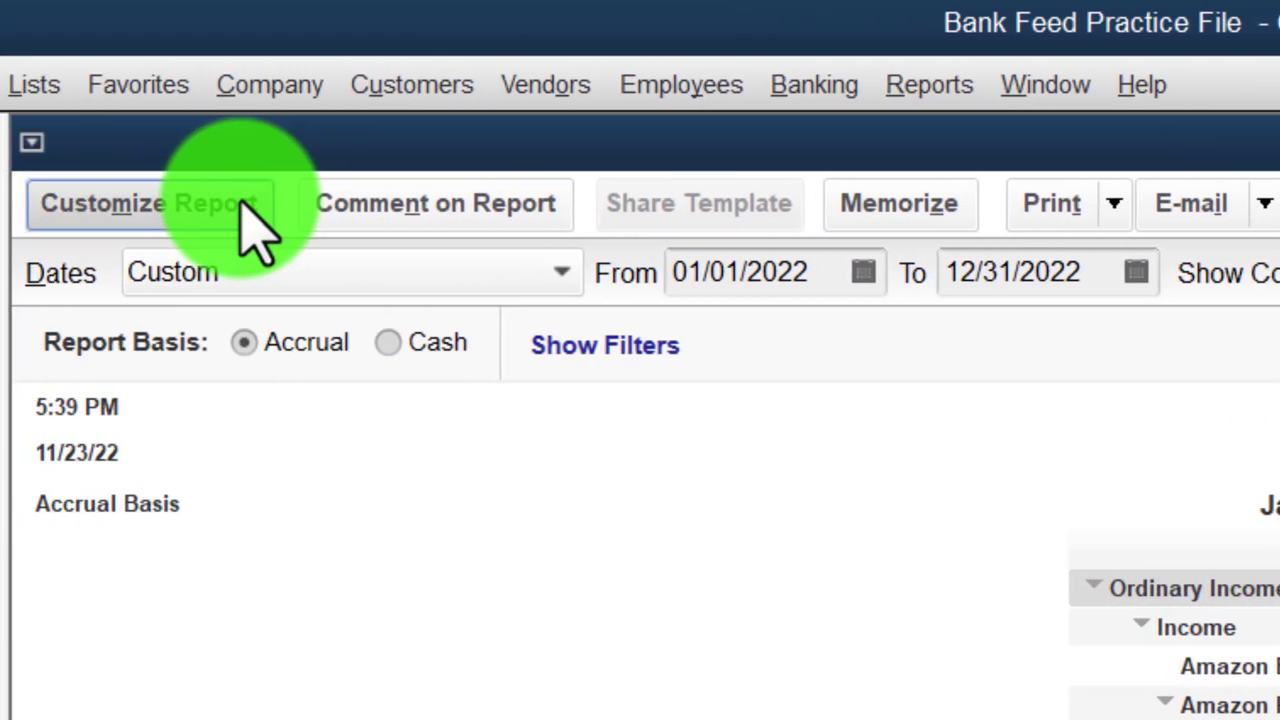
# - Customize the Profit & Loss report's column label font to size 14, apply it to all related fonts and confirm
pyautogui.click(242, 200)
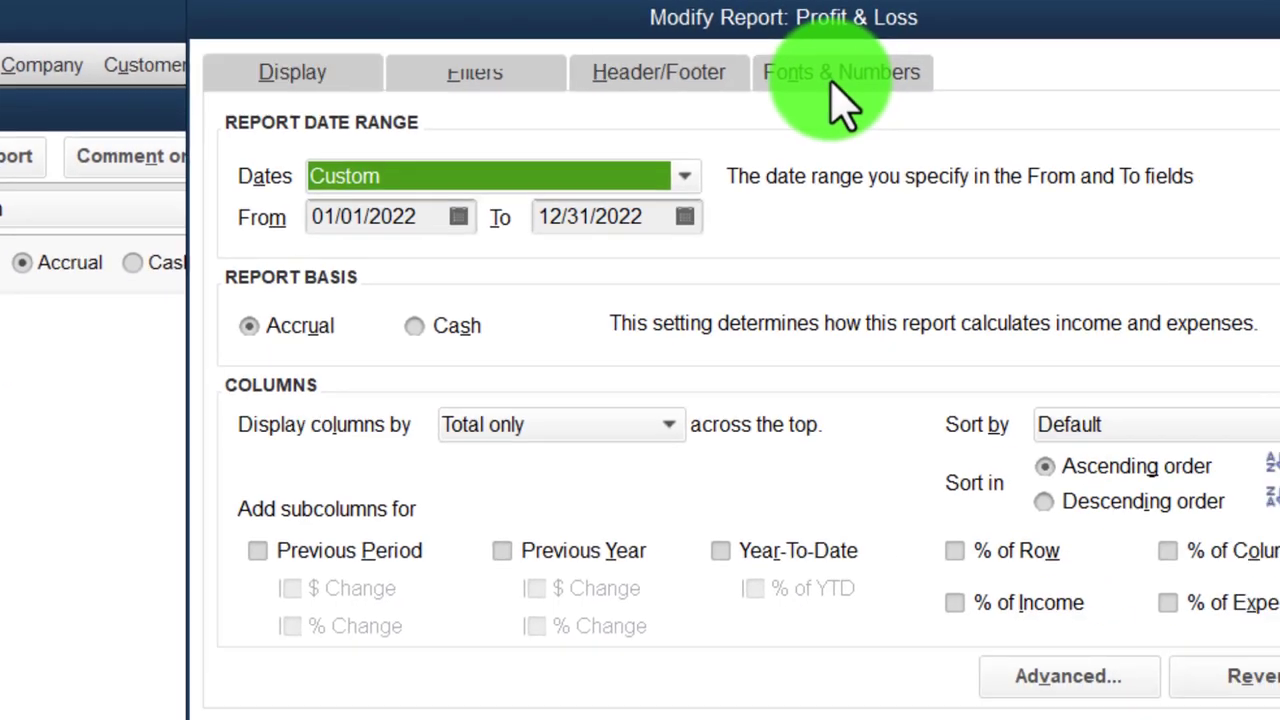
pyautogui.click(832, 80)
pyautogui.click(537, 432)
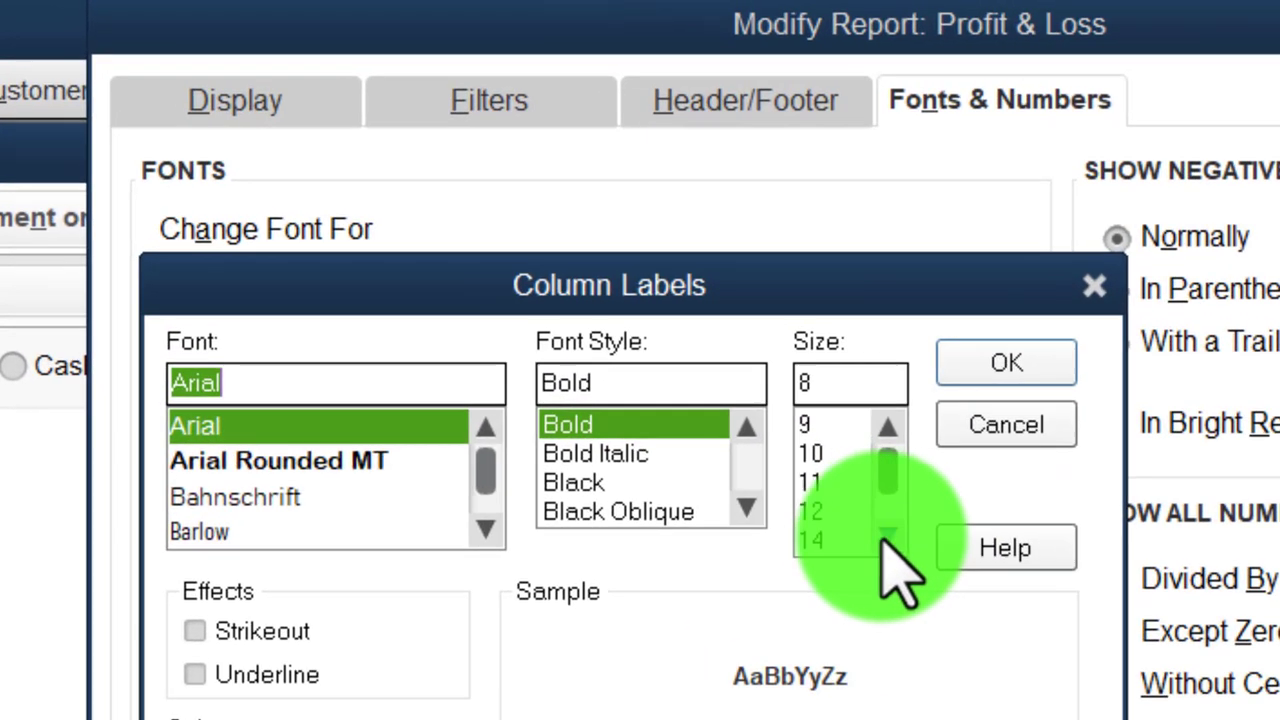
pyautogui.click(517, 330)
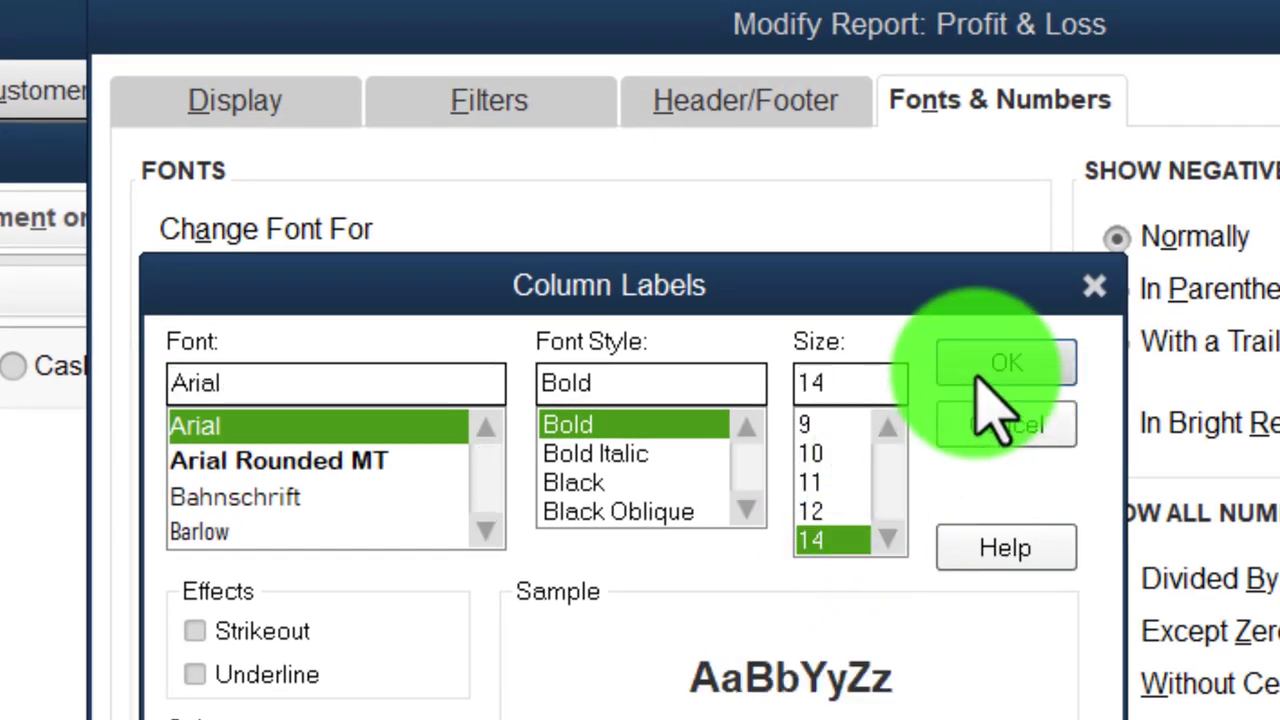
pyautogui.click(974, 374)
pyautogui.click(866, 588)
pyautogui.click(912, 719)
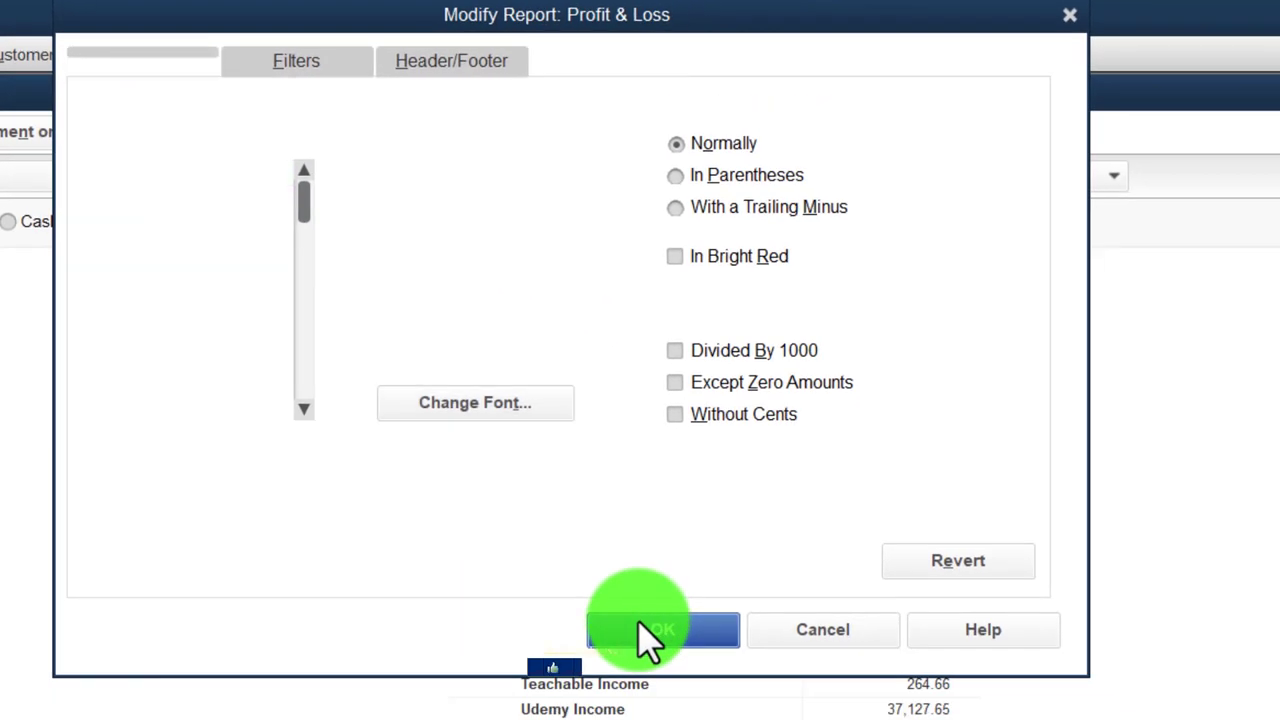
# - Open the Balance Sheet Standard report from the company and financial reports
pyautogui.click(360, 56)
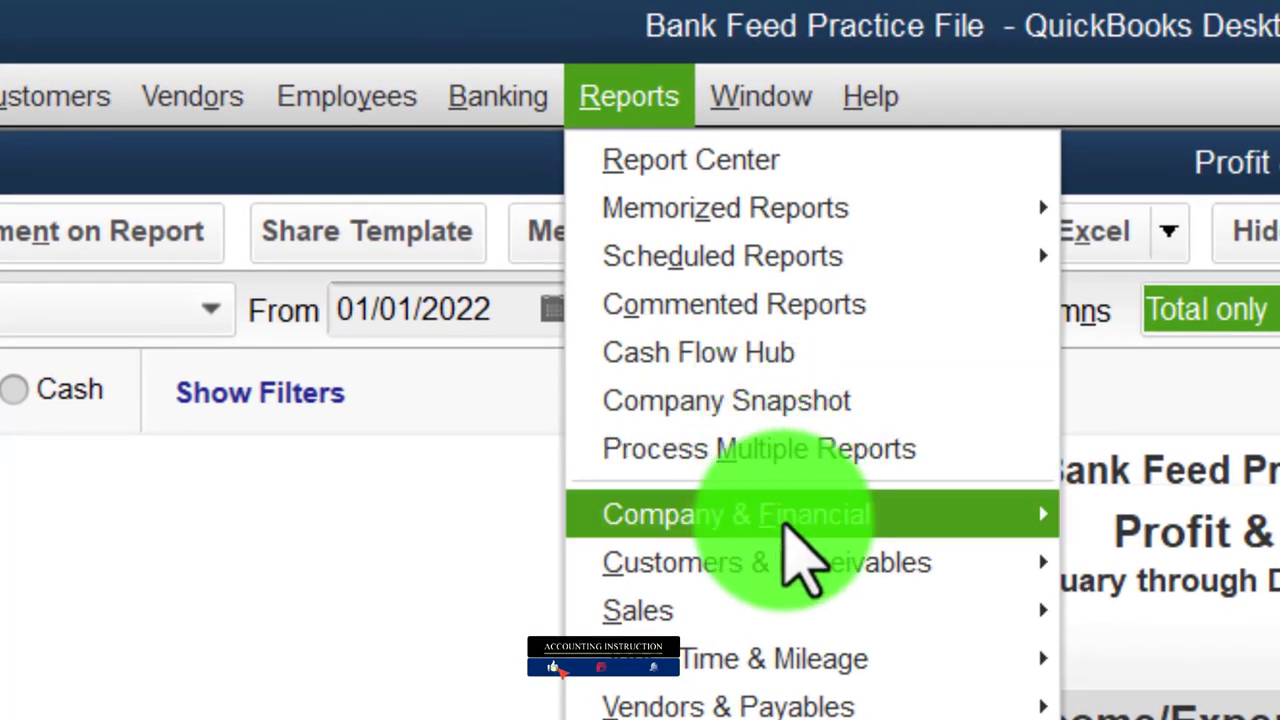
pyautogui.moveTo(786, 522)
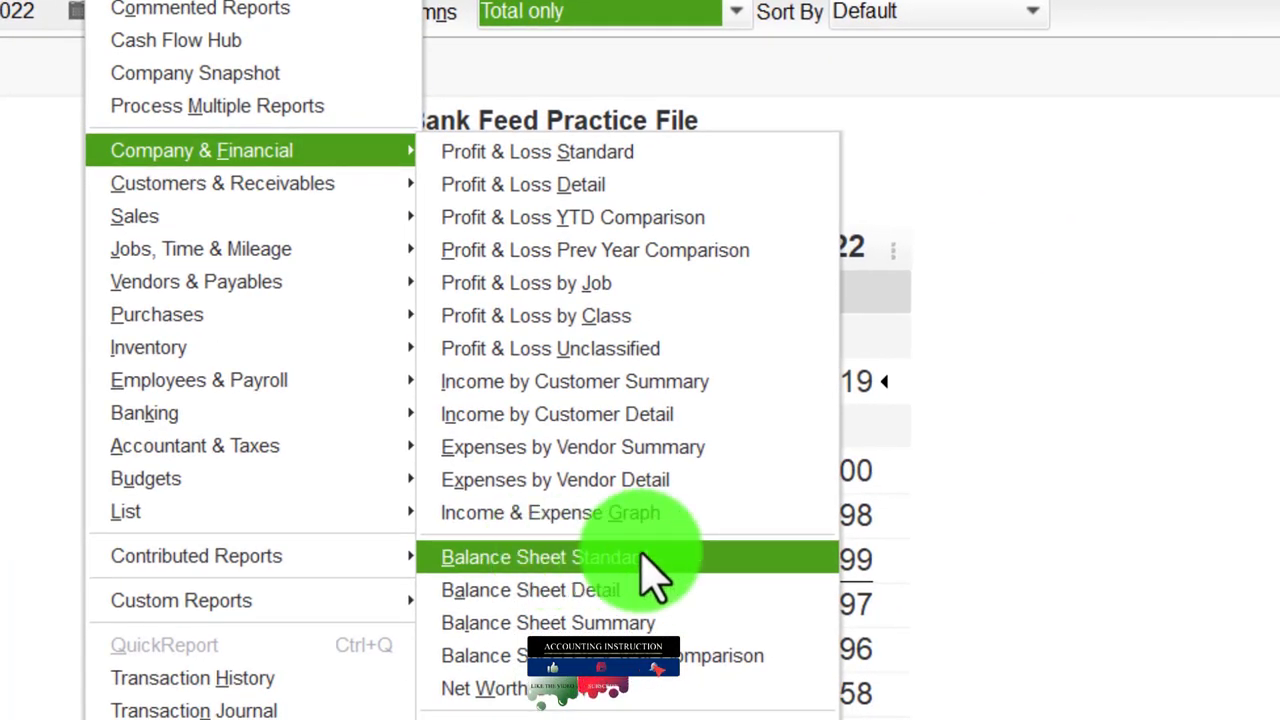
pyautogui.click(645, 558)
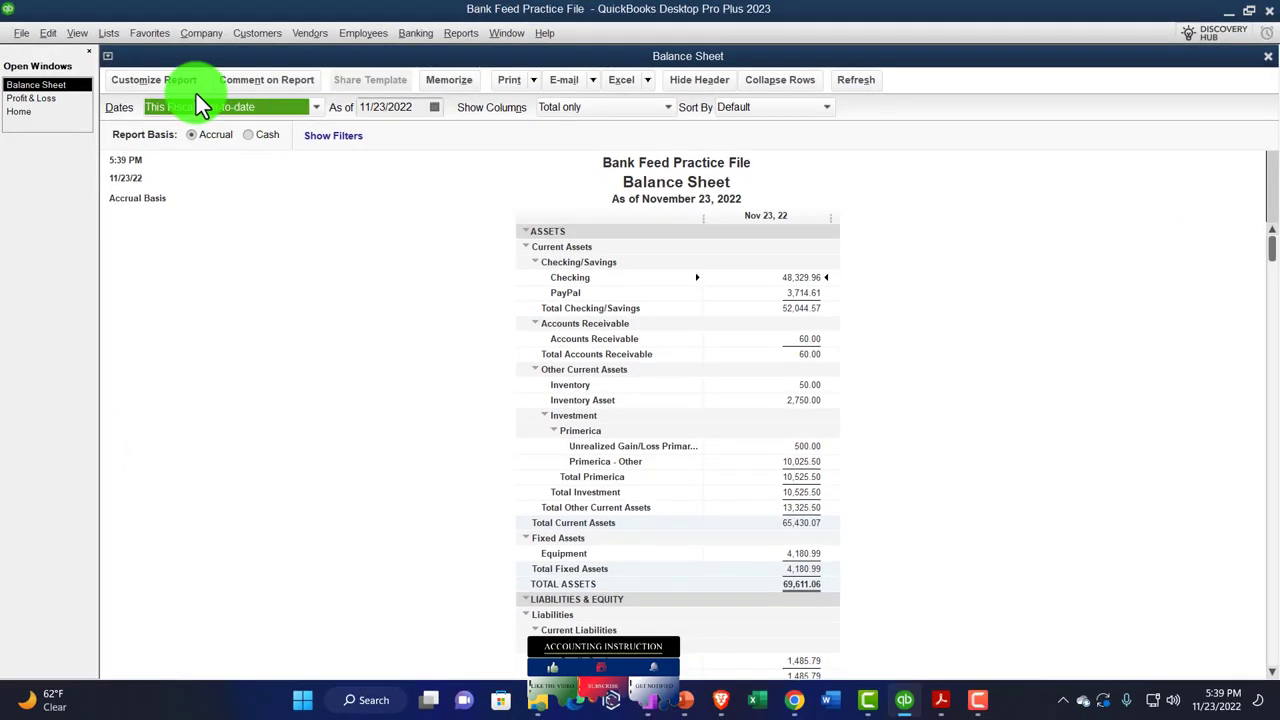
# - Customize the Balance Sheet's report date range to run from 01/01/2022 to 12/31/2022
pyautogui.click(190, 86)
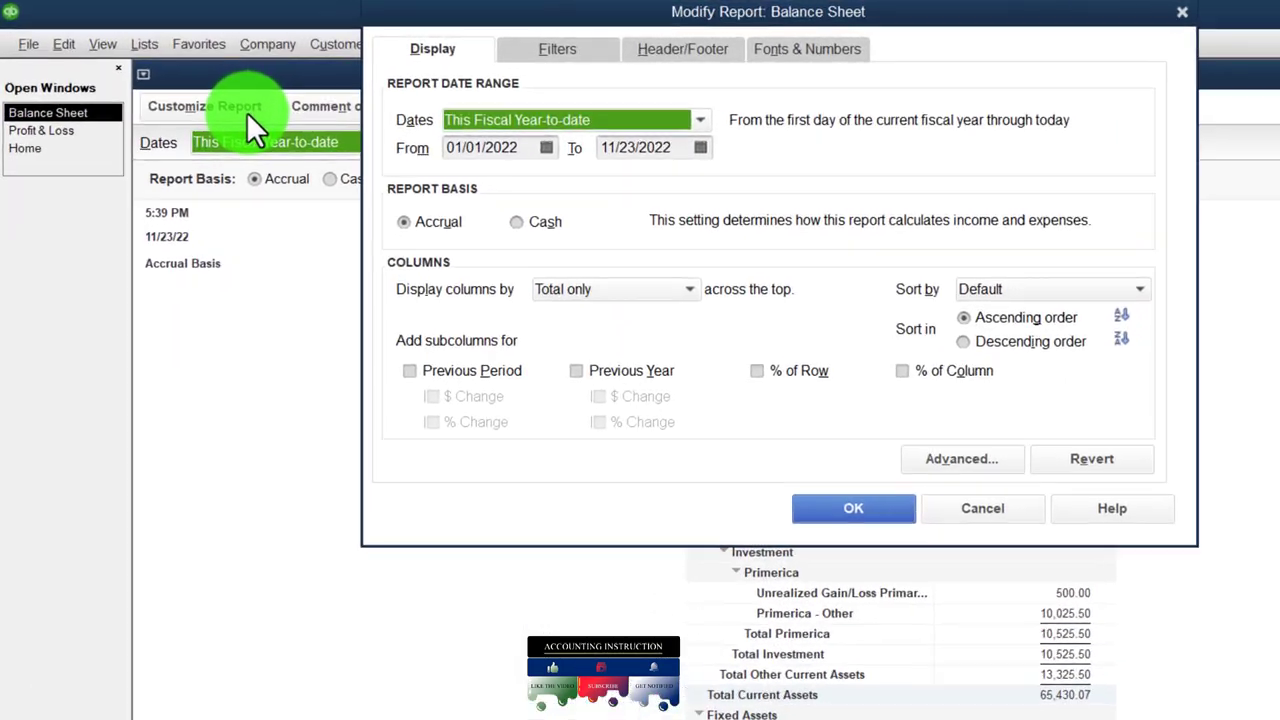
pyautogui.write('01012022')
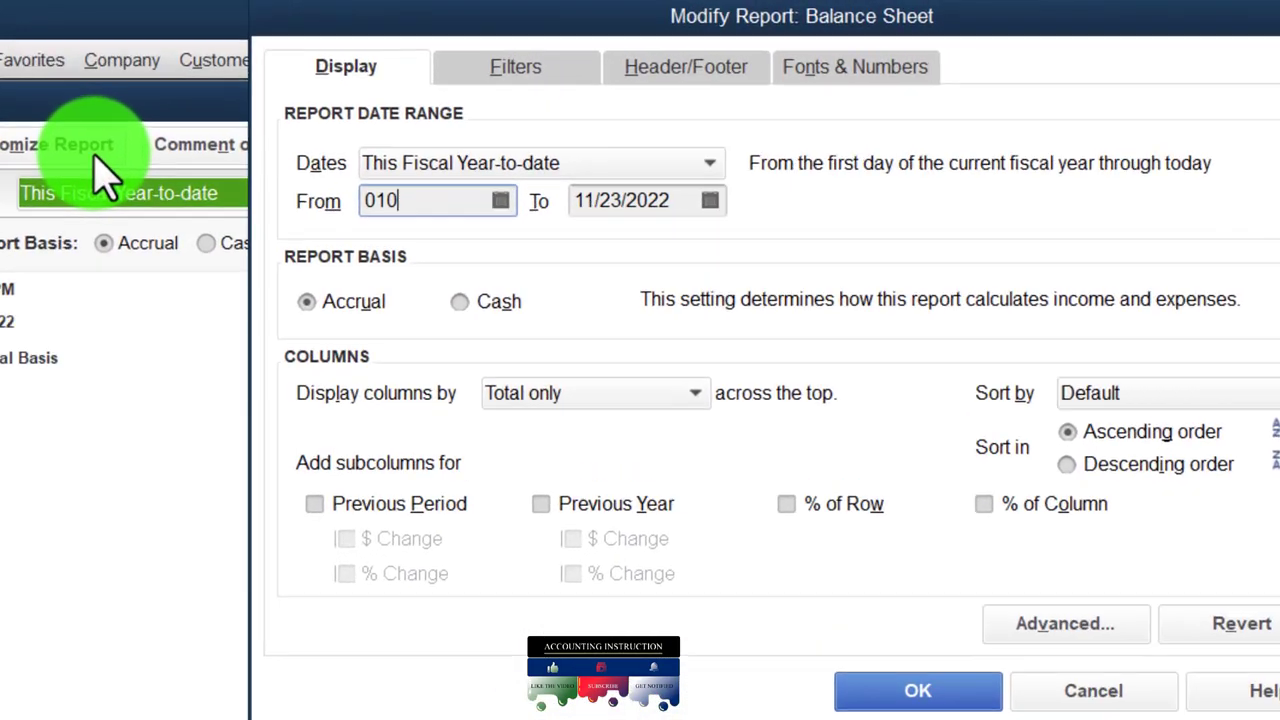
pyautogui.press('Tab')
pyautogui.write('12312022')
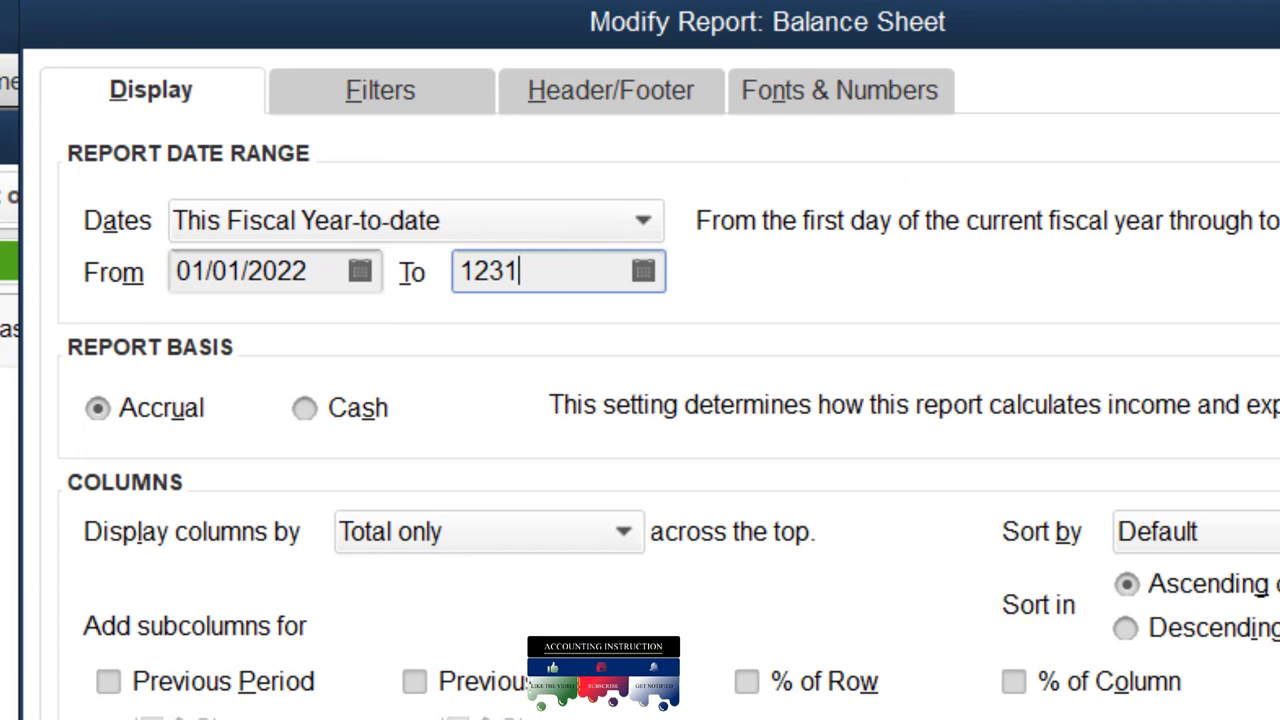
pyautogui.press('Tab')
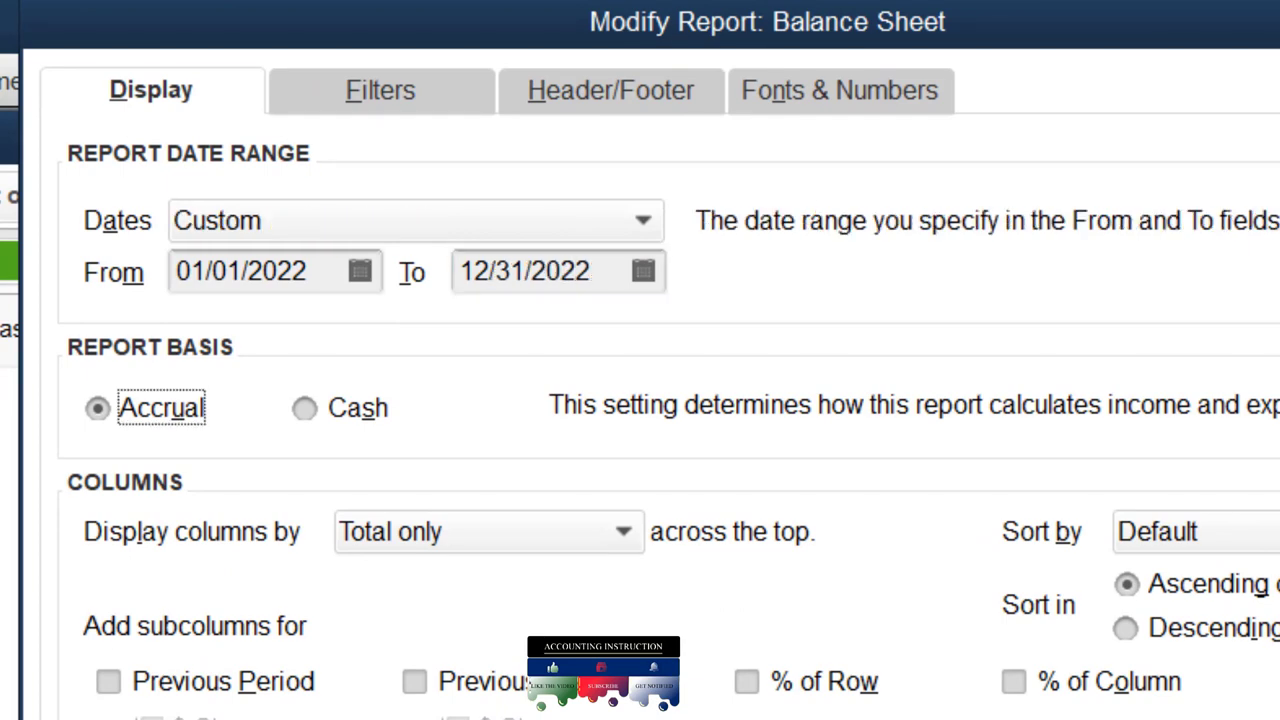
# - Set the Balance Sheet's column label font to size 14, apply it to all related fonts and confirm the report changes
pyautogui.click(855, 100)
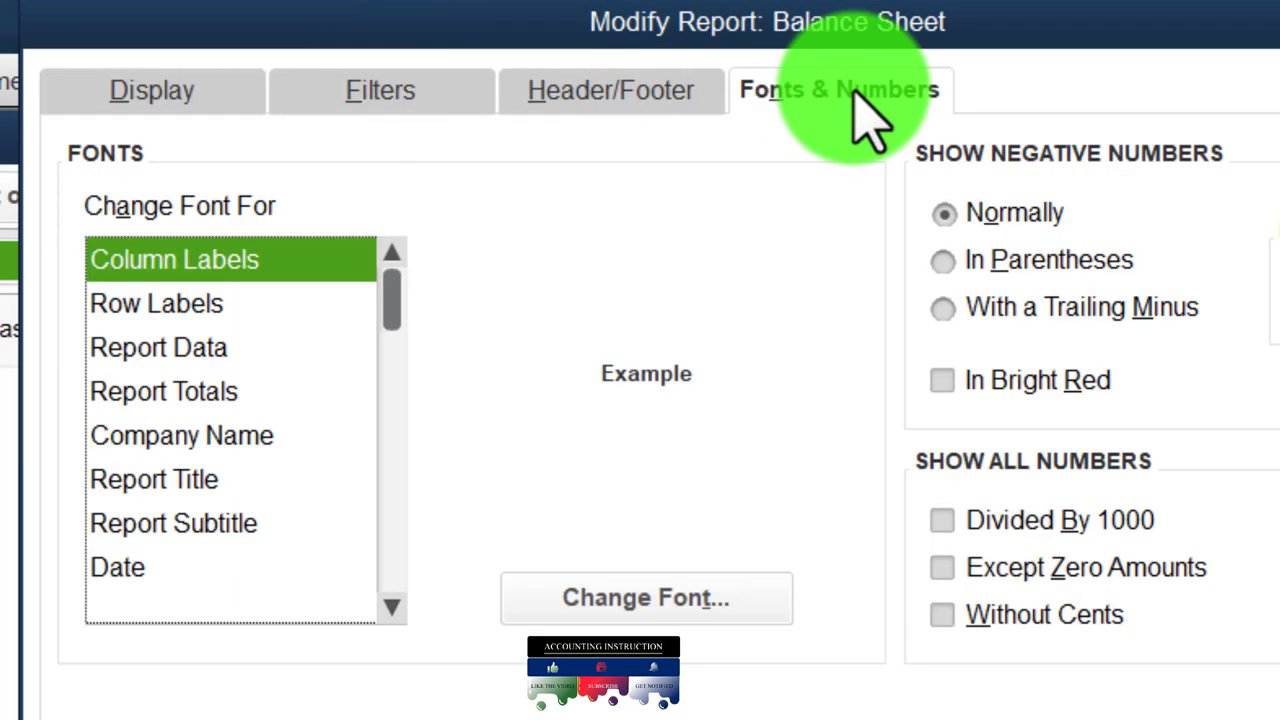
pyautogui.click(750, 608)
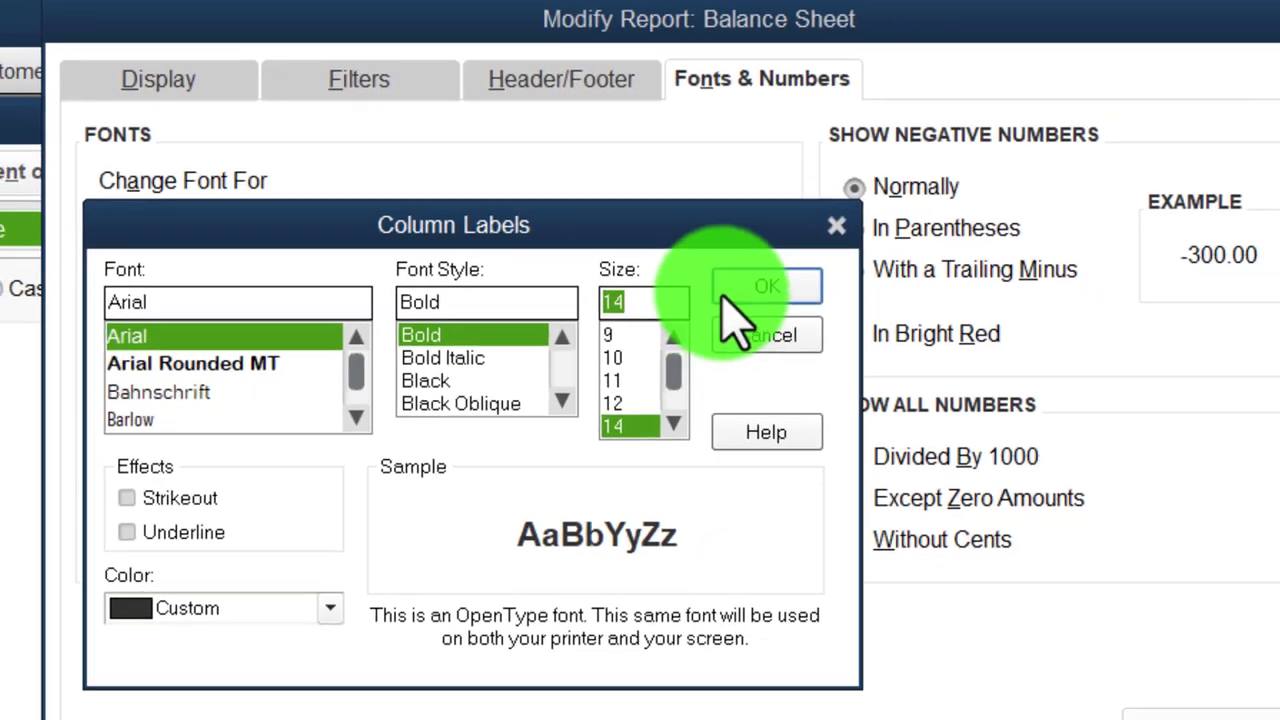
pyautogui.click(845, 327)
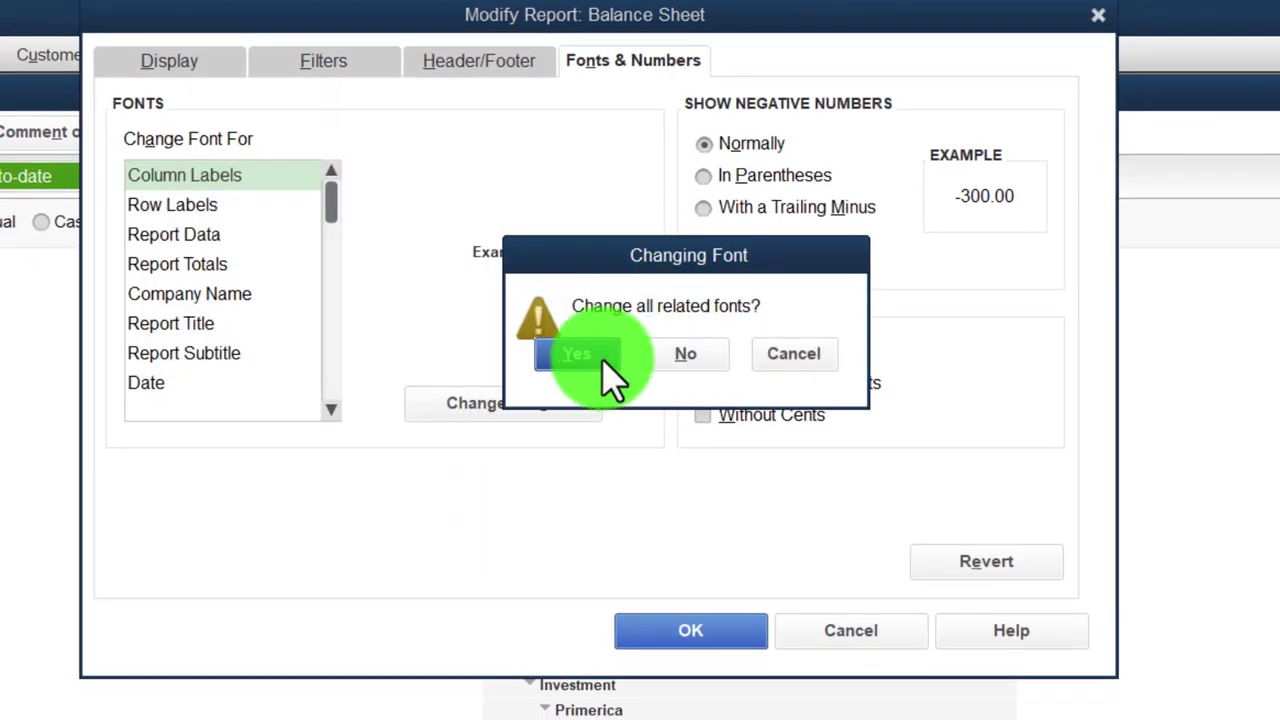
pyautogui.click(775, 524)
pyautogui.click(690, 632)
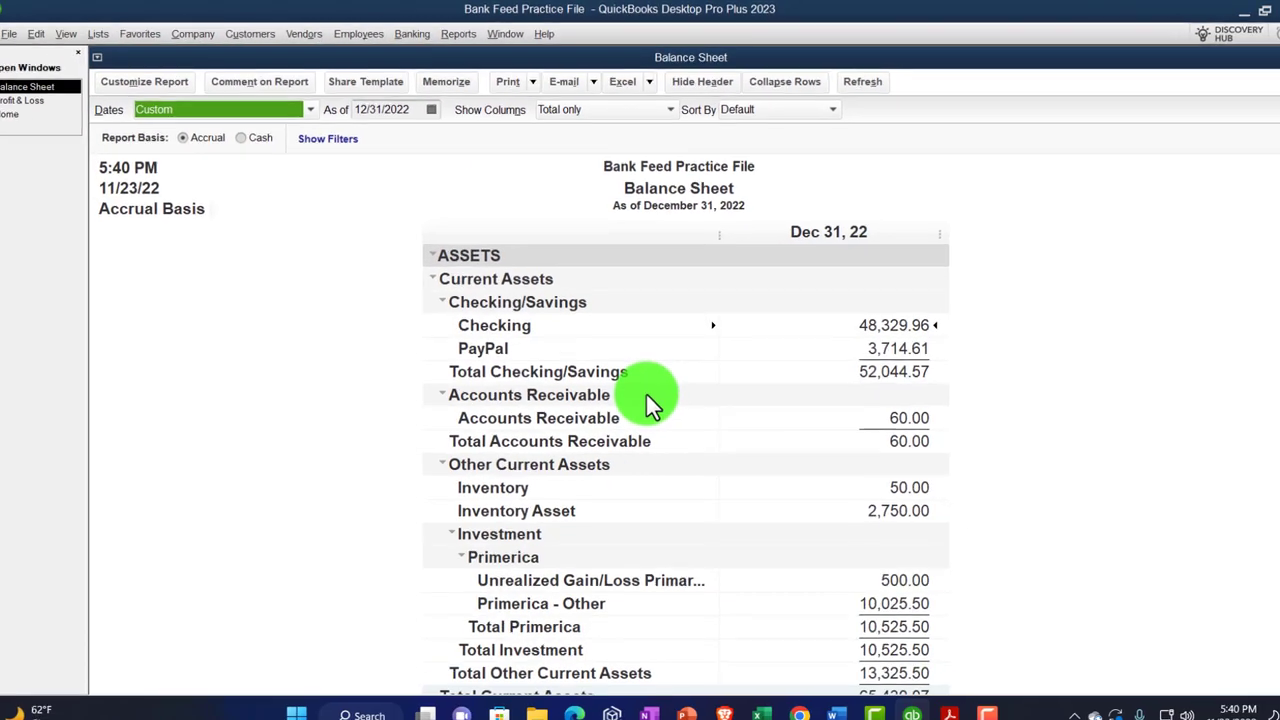
# - Open the Bank Feeds Center and show the checking account's unrecognized transactions
pyautogui.click(418, 33)
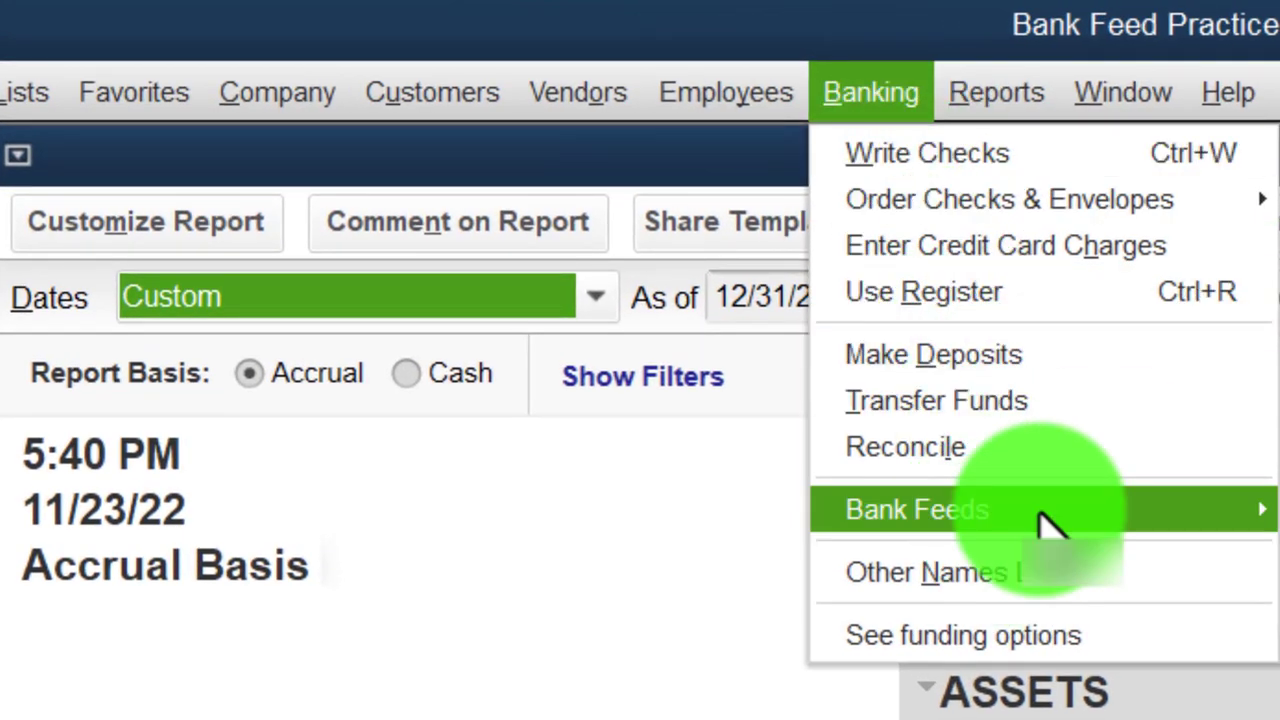
pyautogui.moveTo(1045, 512)
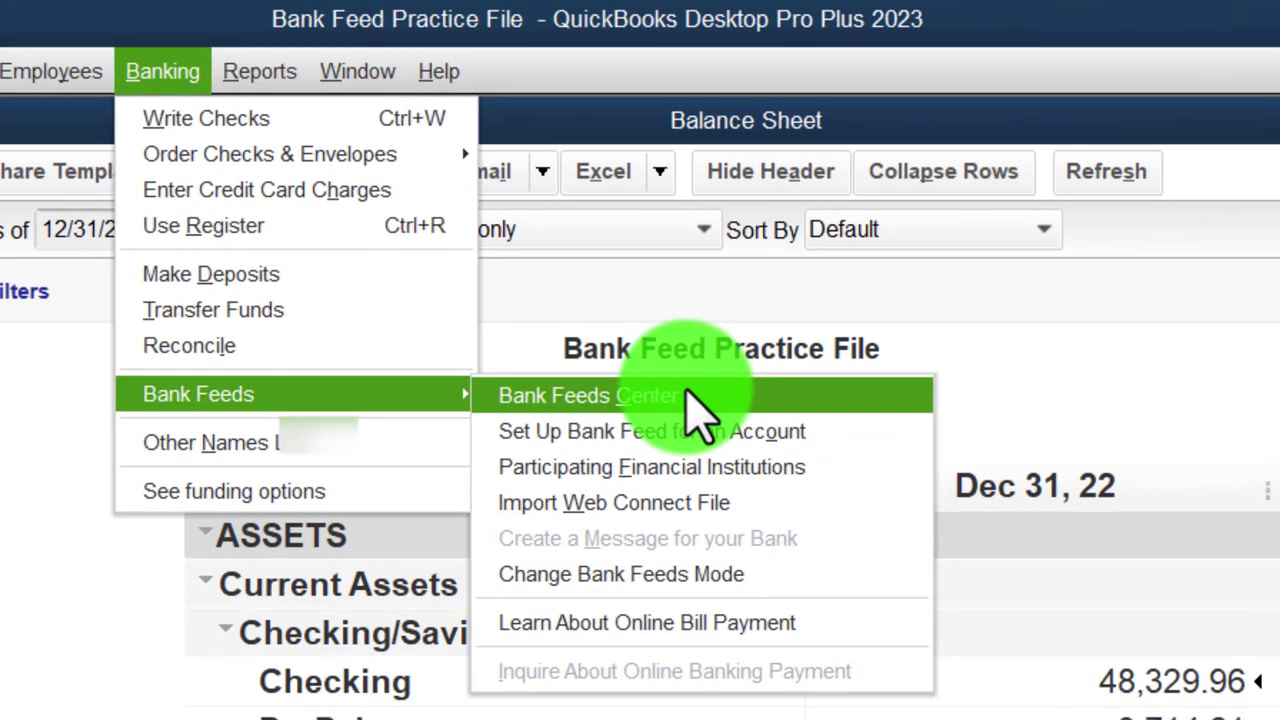
pyautogui.click(686, 391)
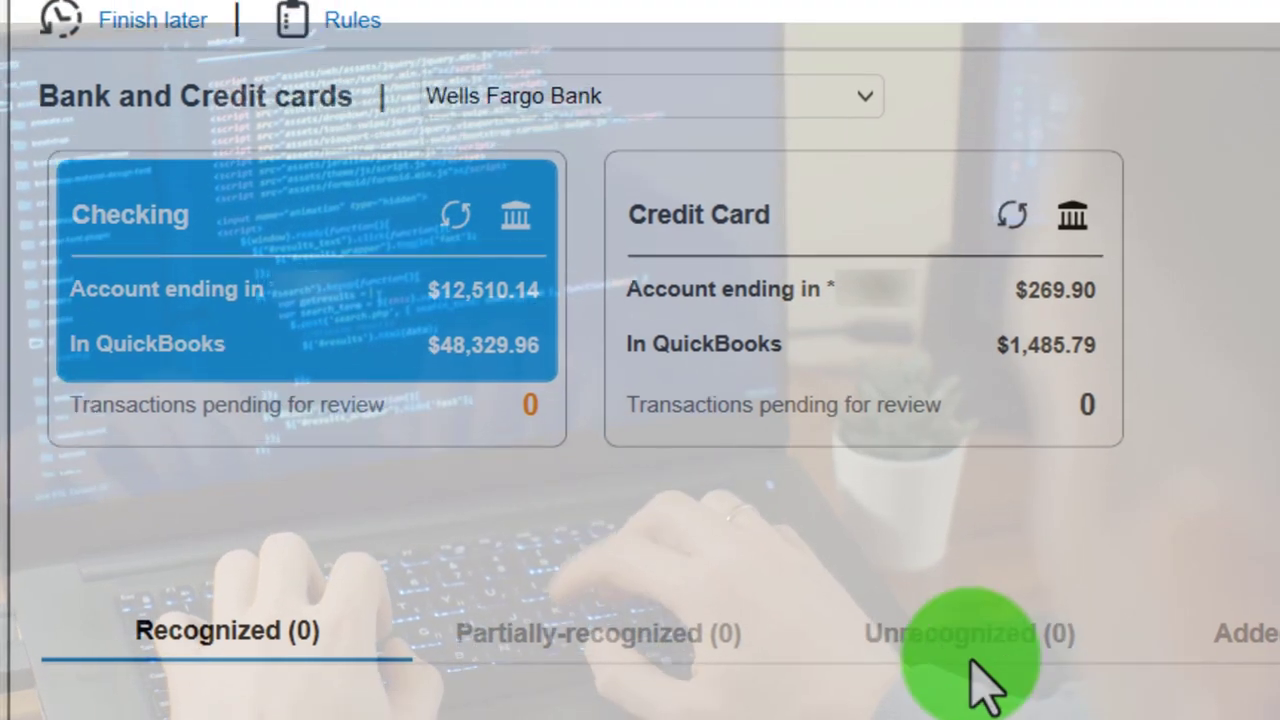
pyautogui.click(1030, 668)
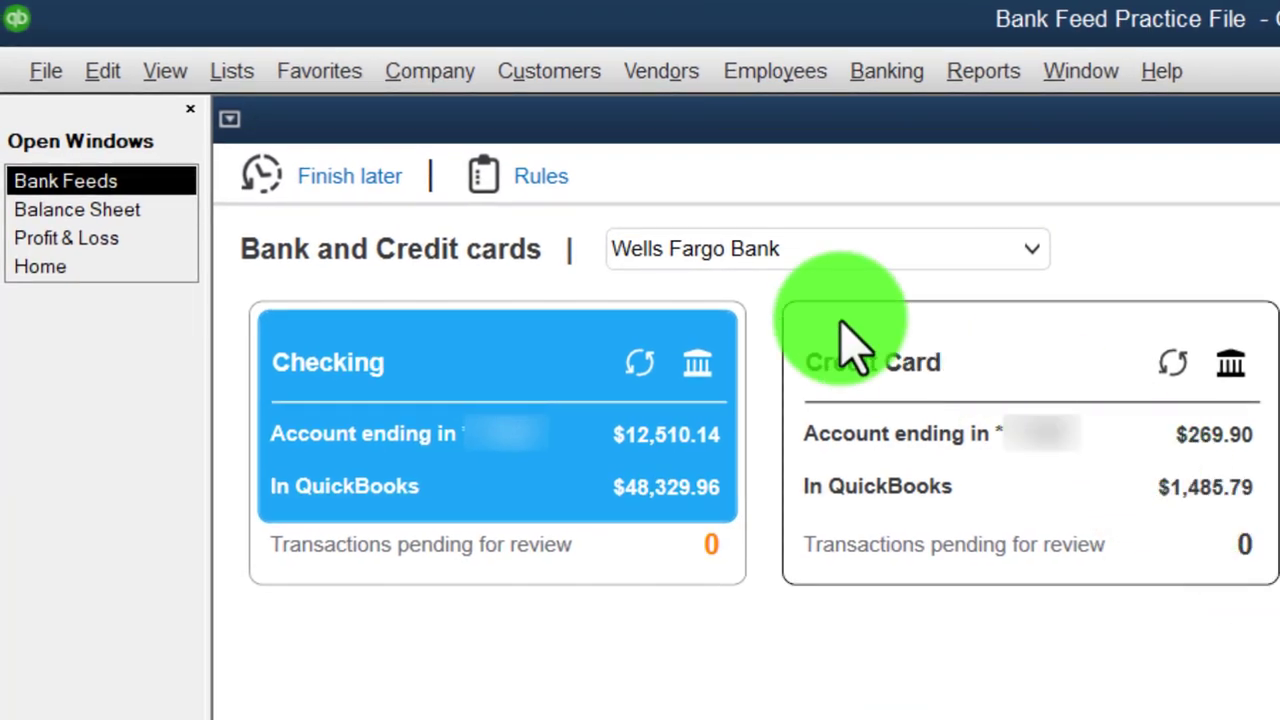
# - Review the bank feed rules list, close it and return to the Home page
pyautogui.click(545, 180)
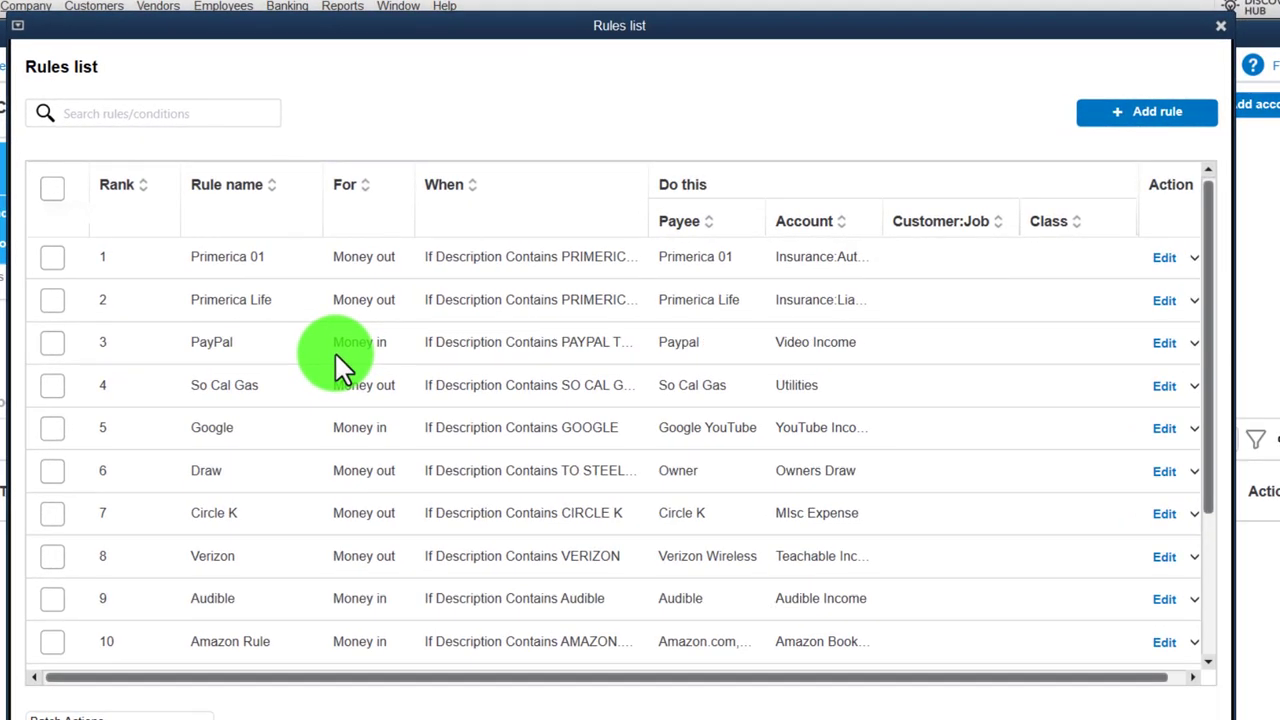
pyautogui.click(1220, 25)
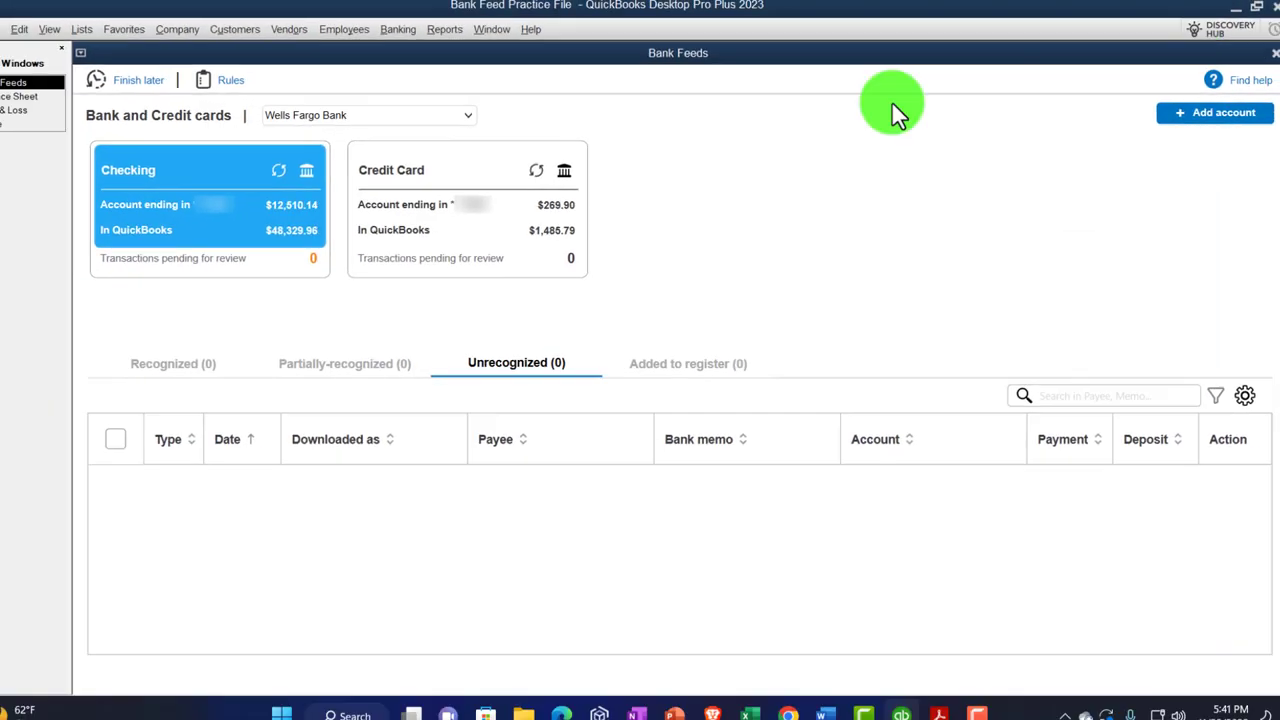
pyautogui.click(30, 126)
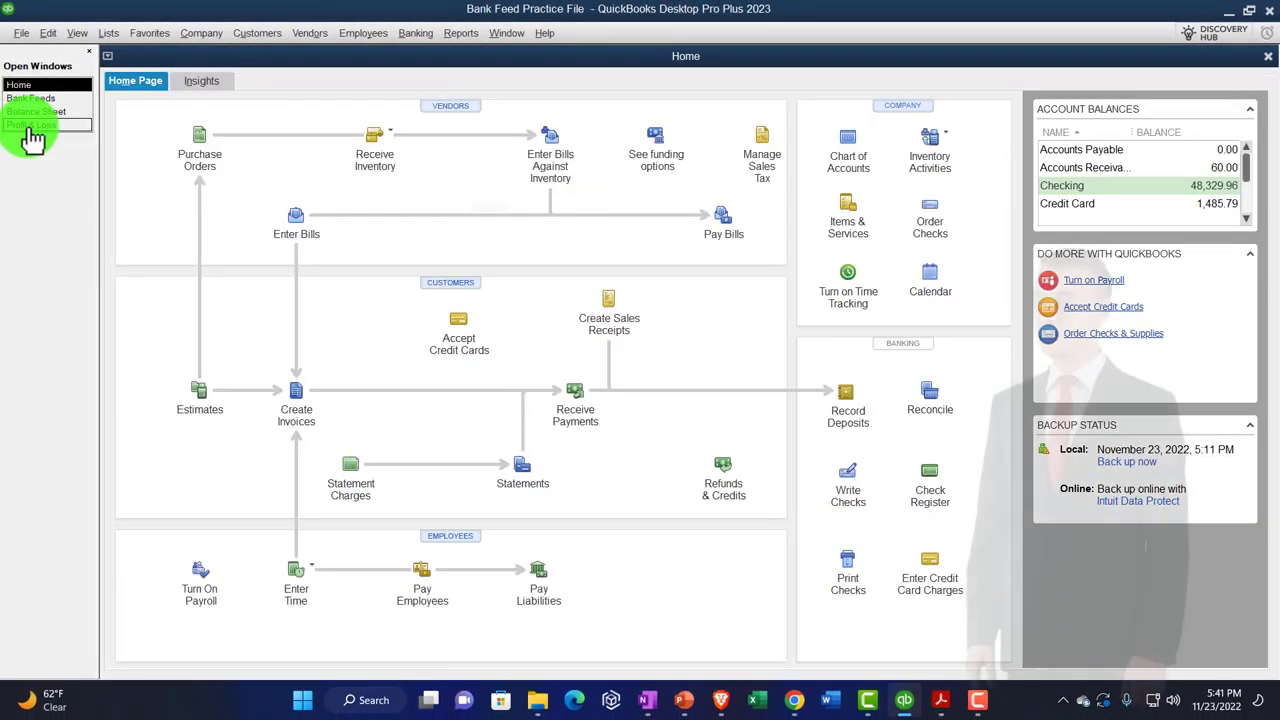
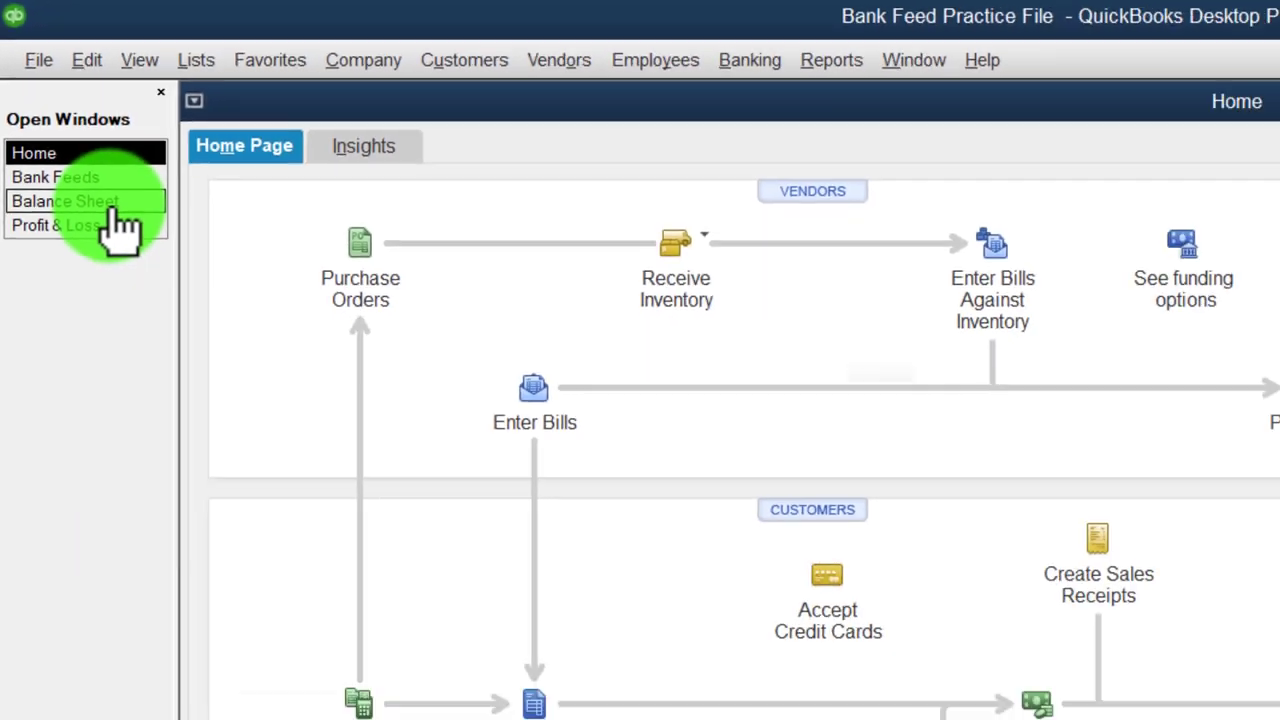
# - Return to the Balance Sheet and set its as-of date to 08/31/2022
pyautogui.click(190, 388)
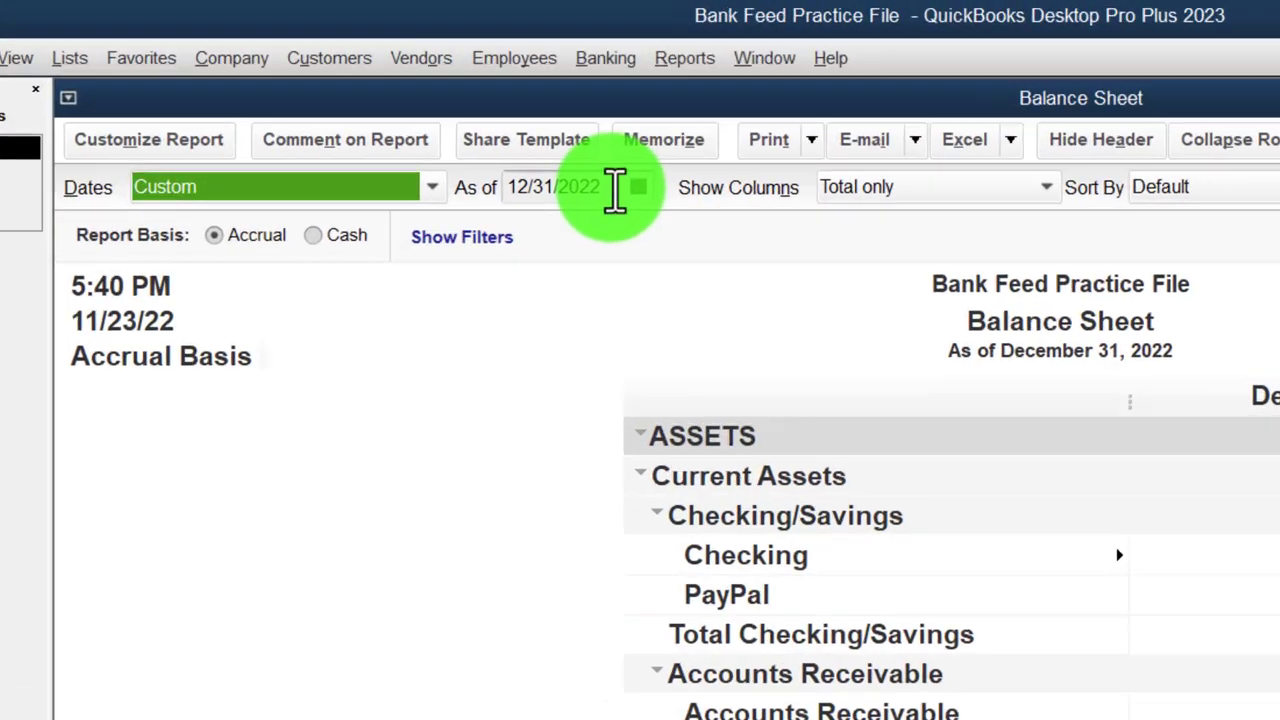
pyautogui.click(410, 108)
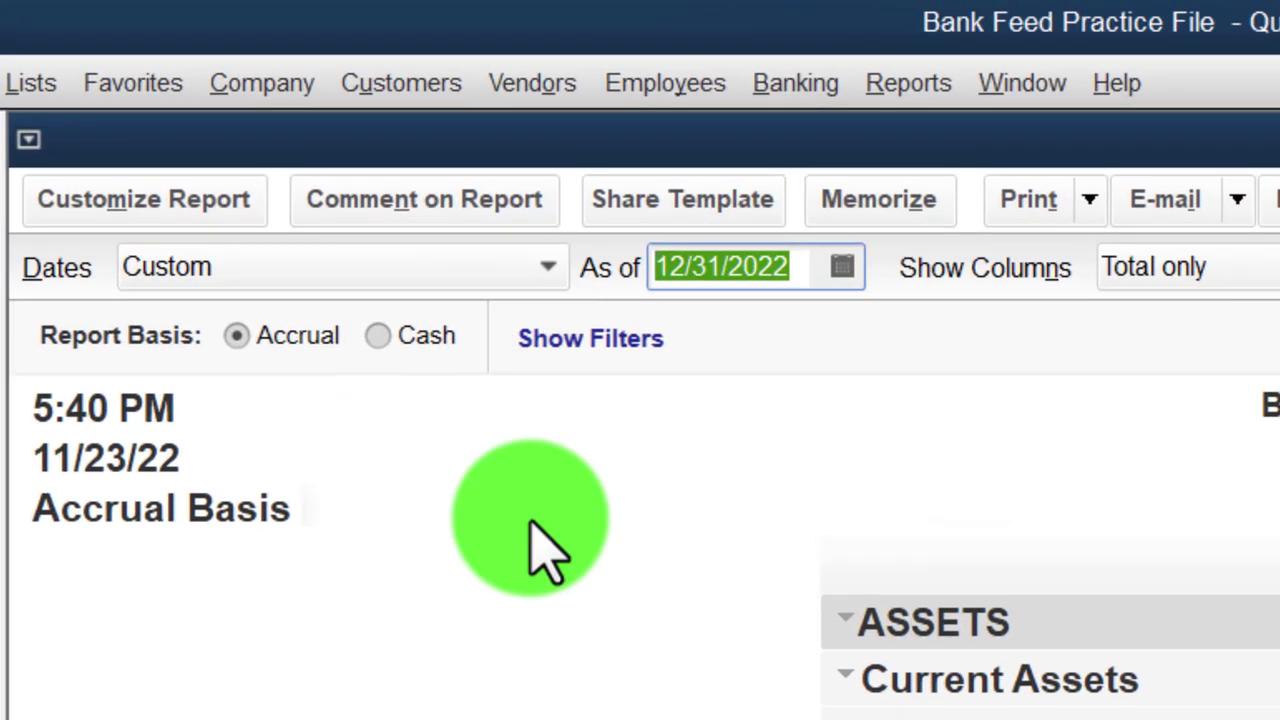
pyautogui.write('08/31/20')
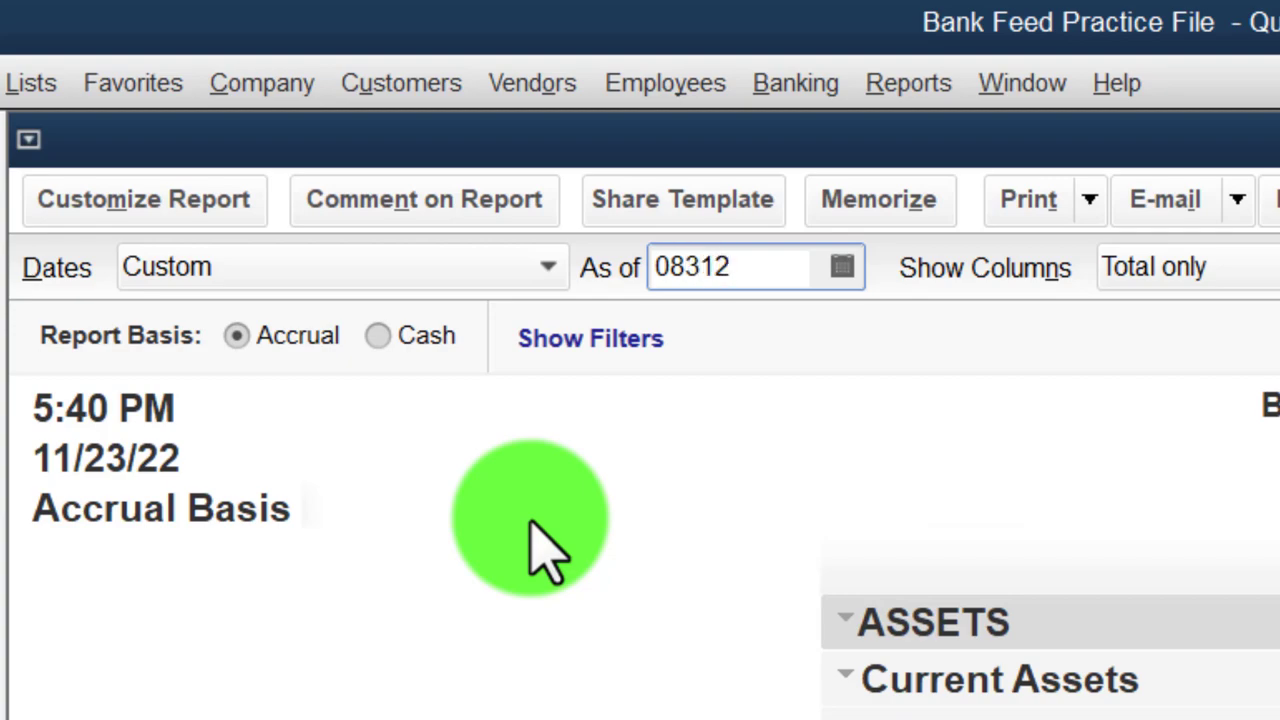
pyautogui.write('2')
pyautogui.press('Tab')
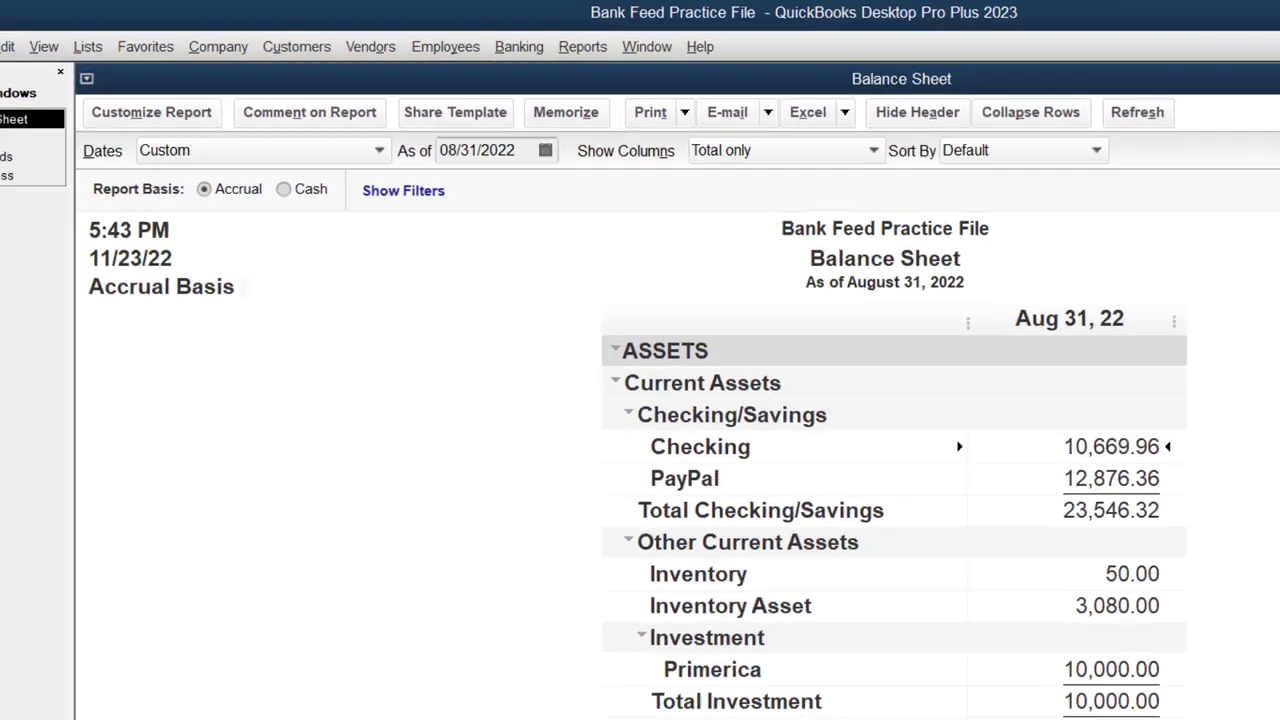
# - Switch to the August bank statement PDF, compare its August 31 balance with the Balance Sheet's checking balance, and return to QuickBooks
pyautogui.click(950, 702)
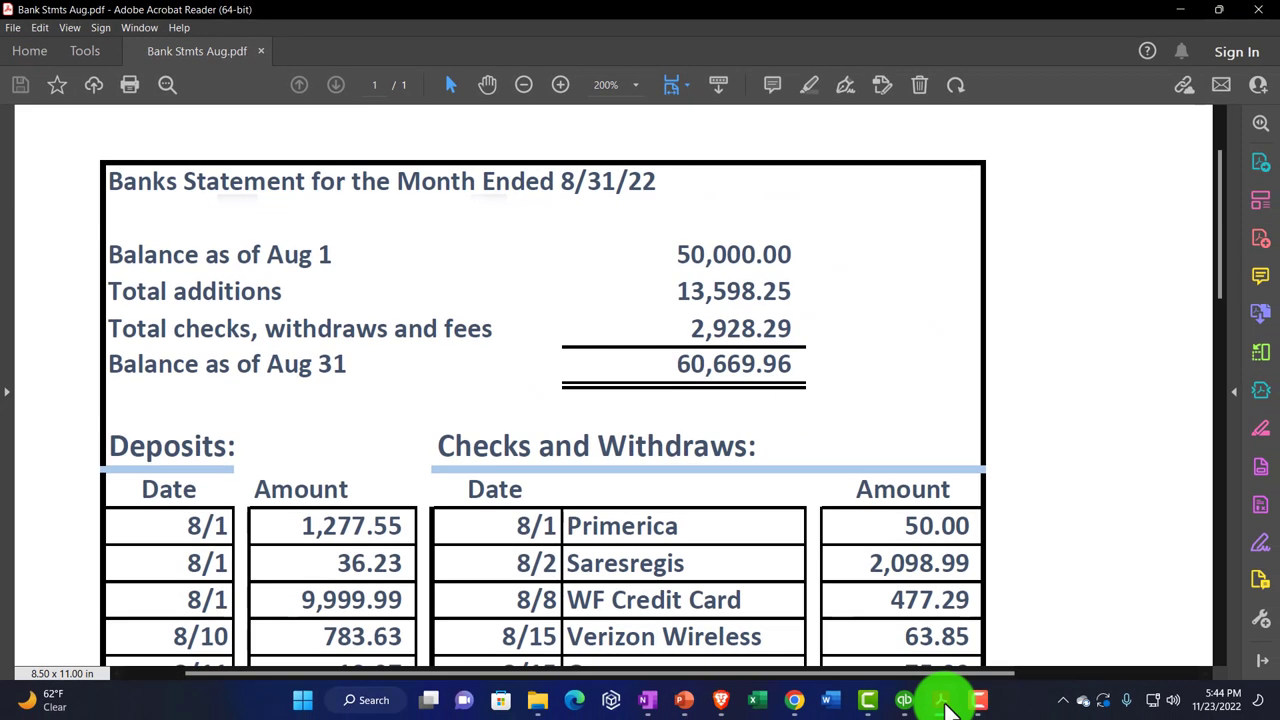
pyautogui.click(935, 712)
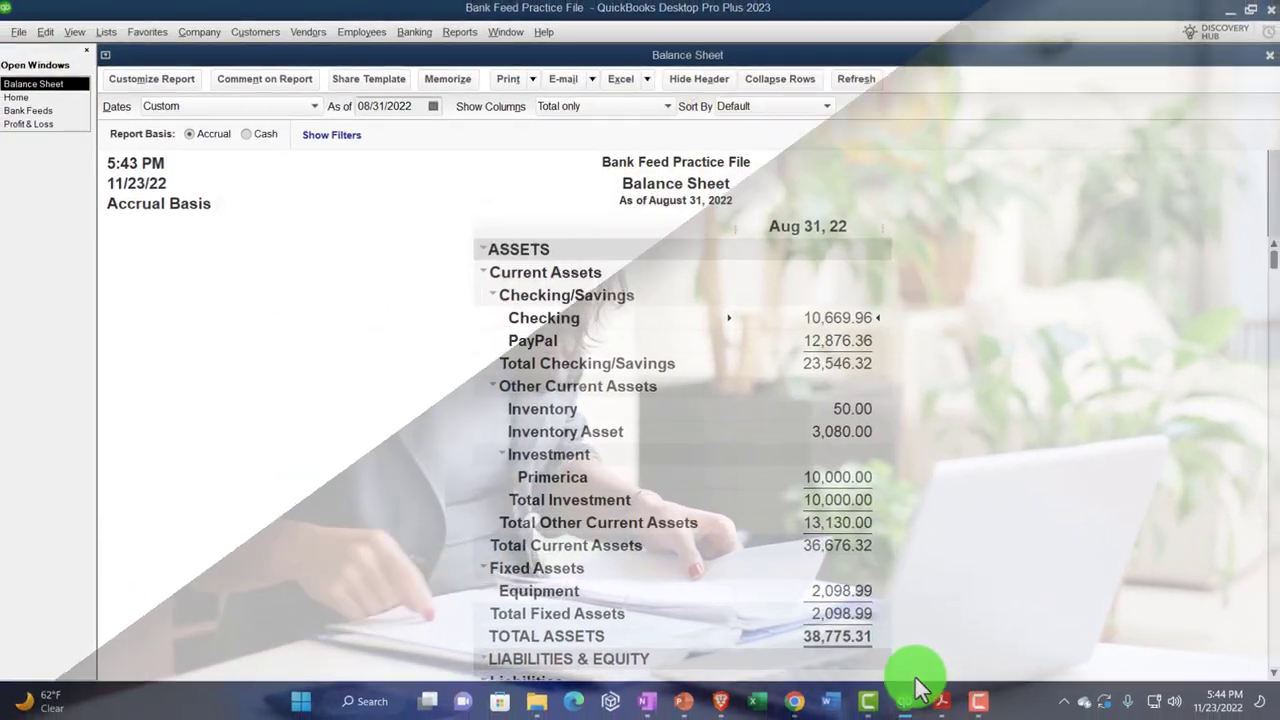
pyautogui.click(912, 705)
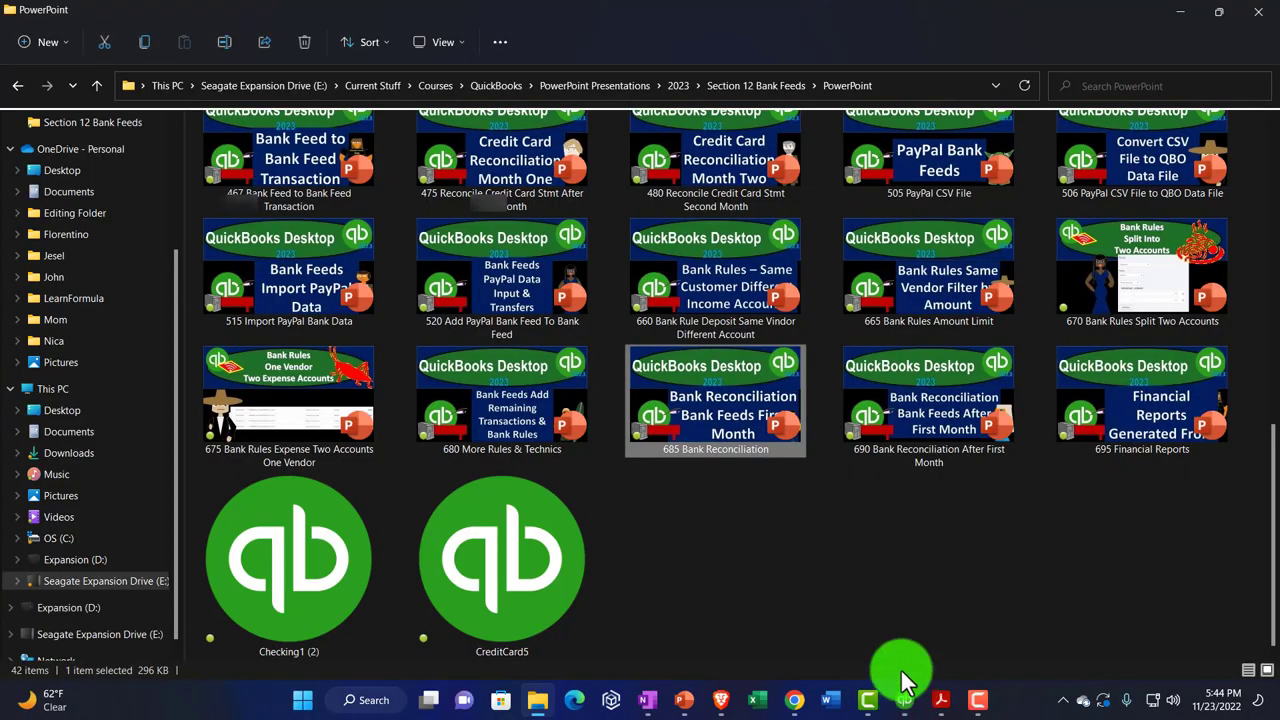
pyautogui.click(907, 705)
pyautogui.click(941, 700)
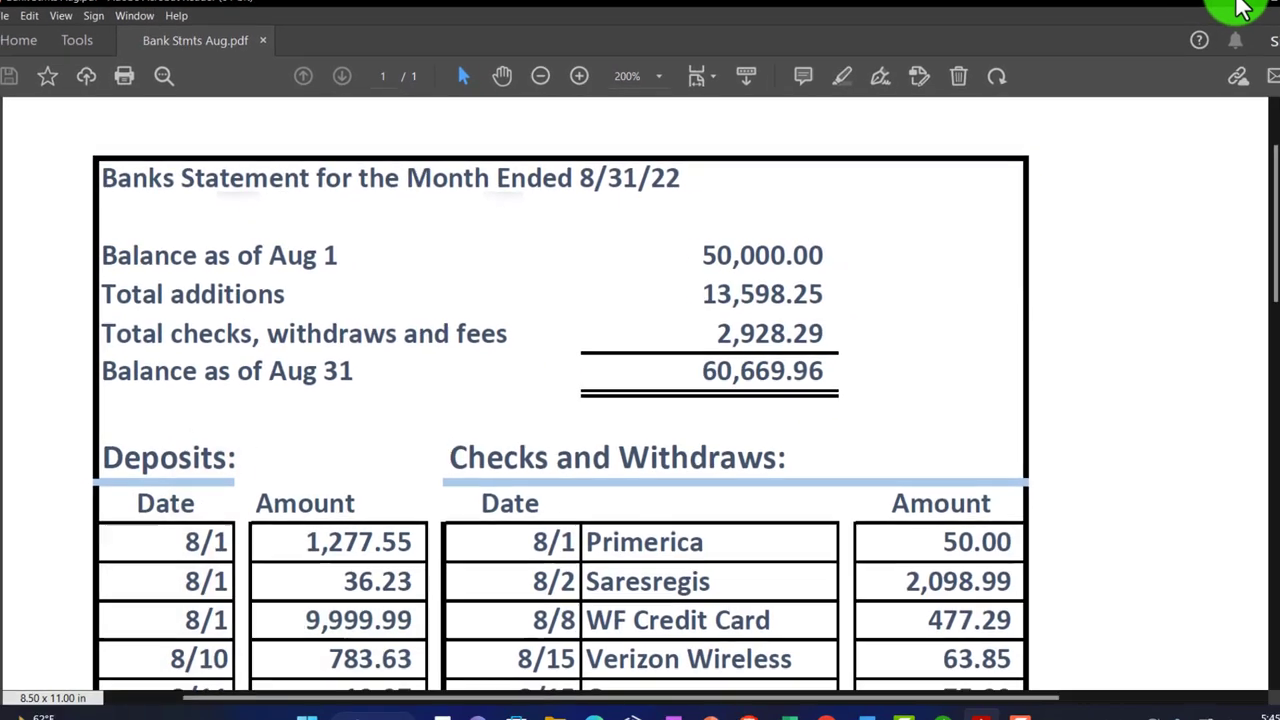
pyautogui.click(1229, 9)
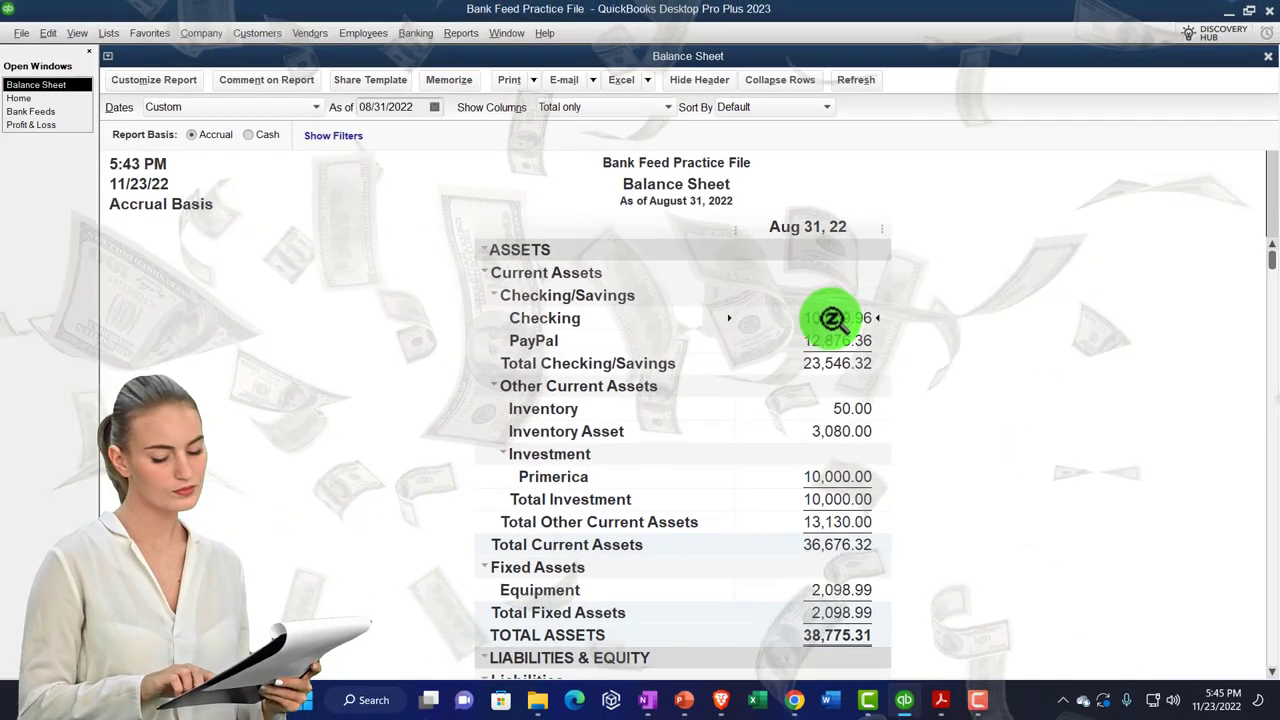
# - Open the Checking balance's transaction detail, set its date range from 08/31/2022 to 12/31/2022, and review the listed transactions
pyautogui.doubleClick(912, 340)
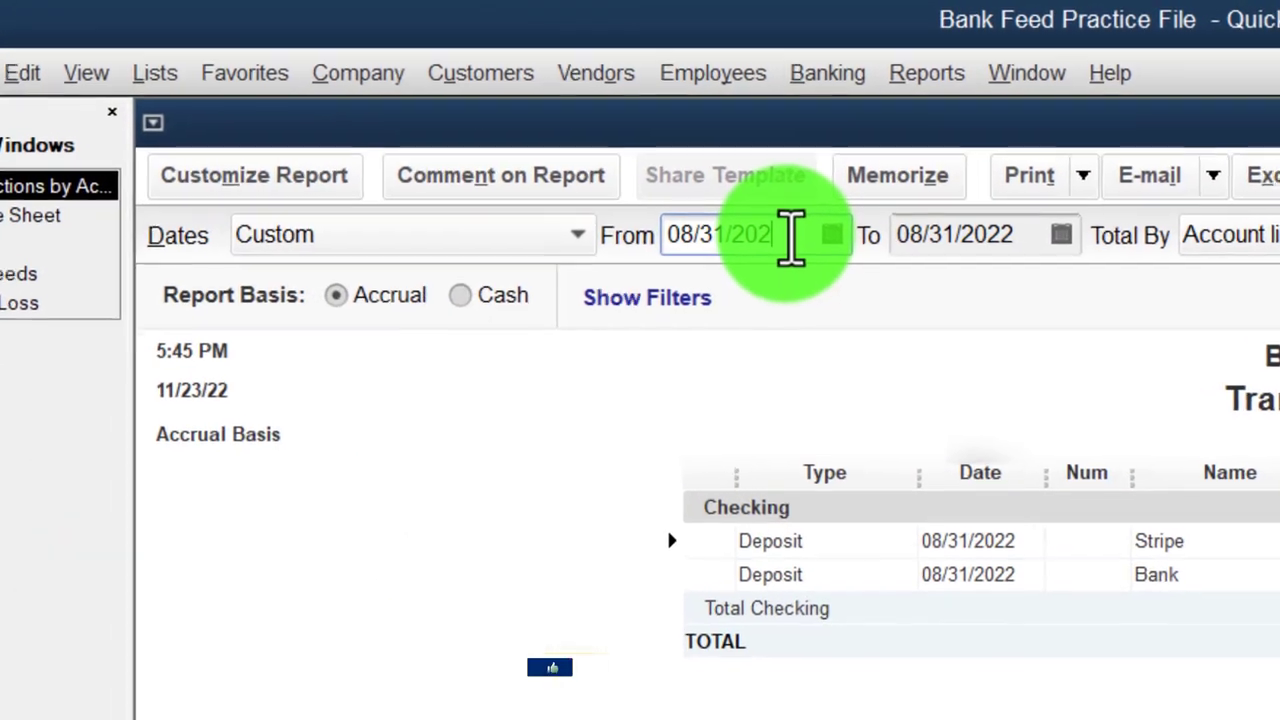
pyautogui.write('2')
pyautogui.press('Tab')
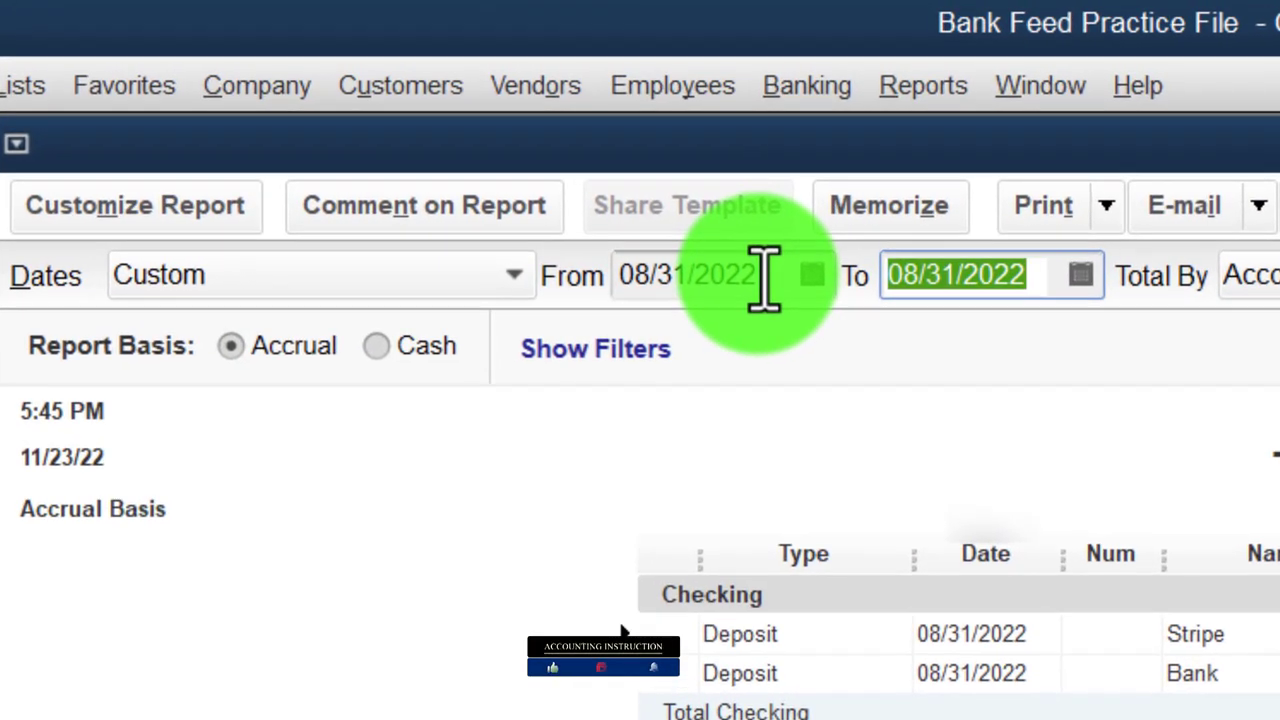
pyautogui.write('12/31/2022')
pyautogui.press('Tab')
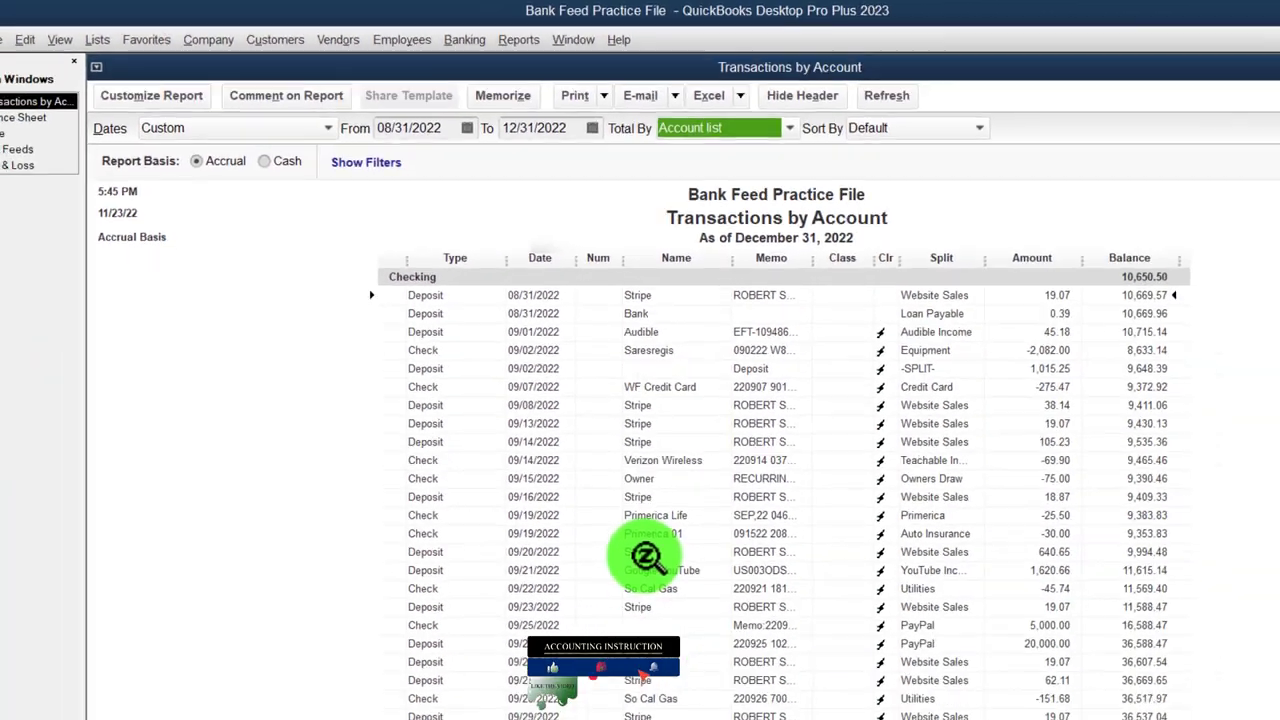
pyautogui.scroll(-1, 645, 556)
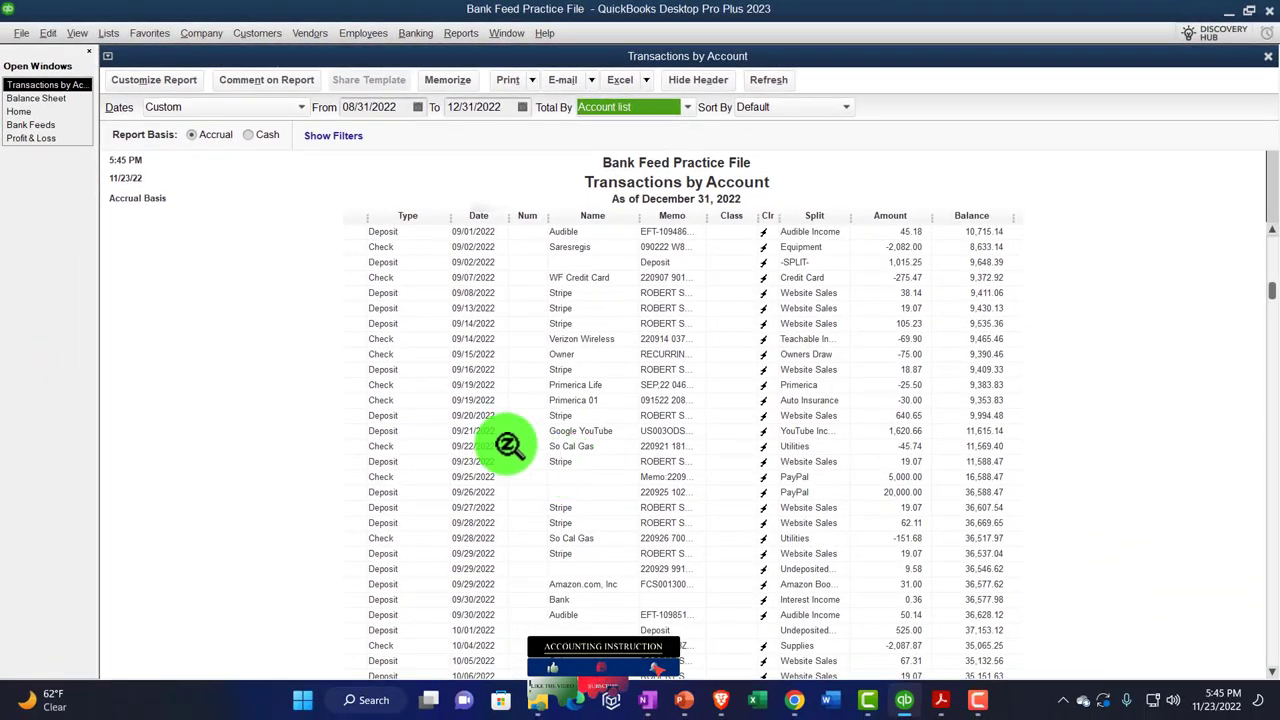
pyautogui.scroll(-2, 446, 366)
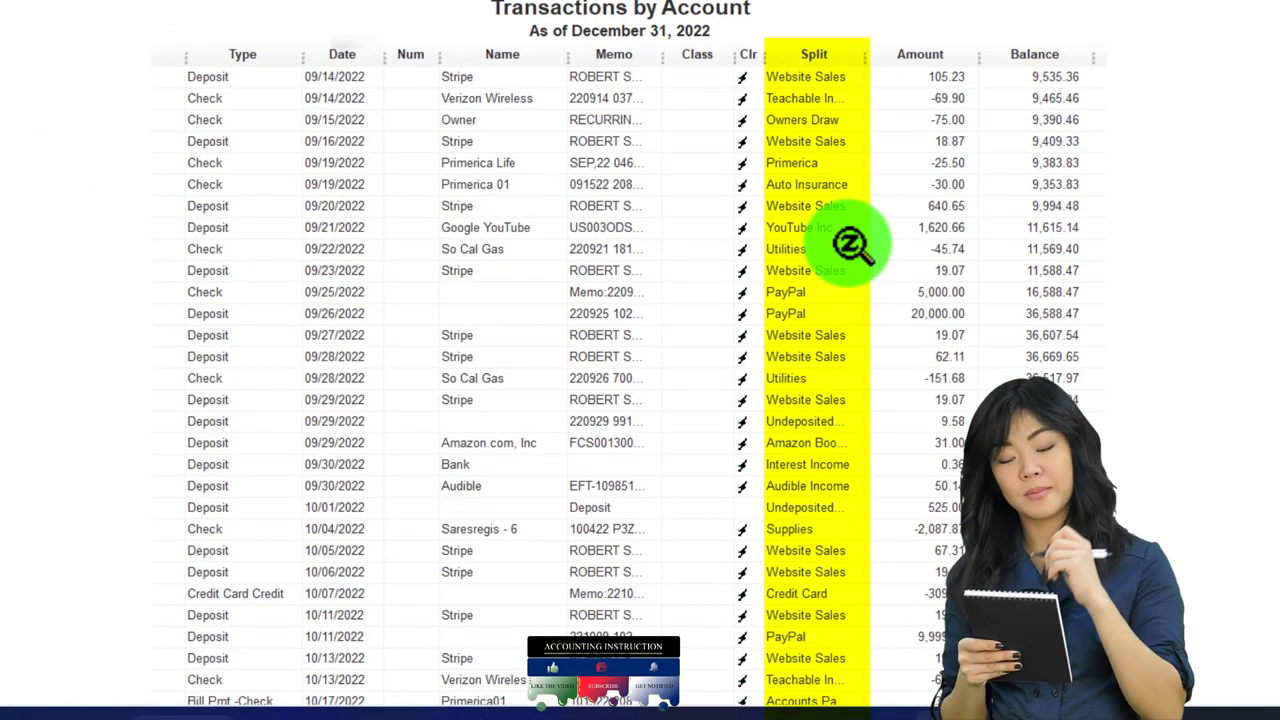
pyautogui.scroll(-1, 850, 244)
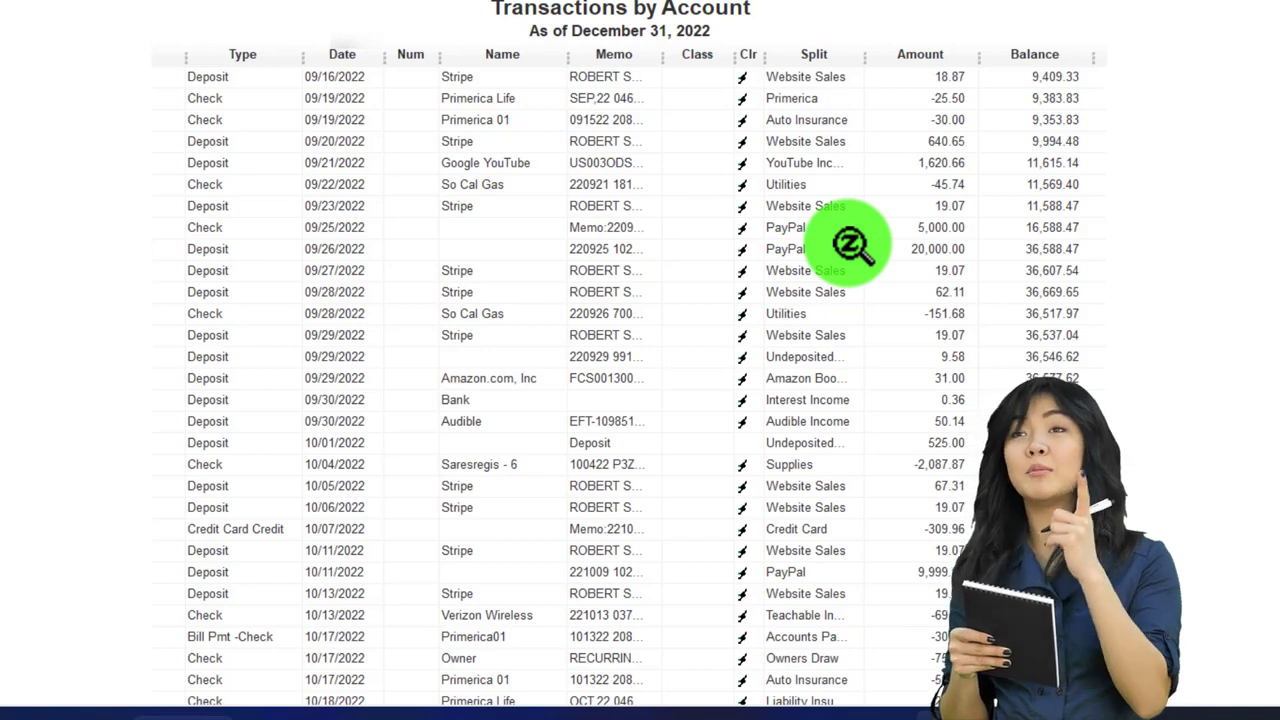
pyautogui.scroll(-5, 850, 244)
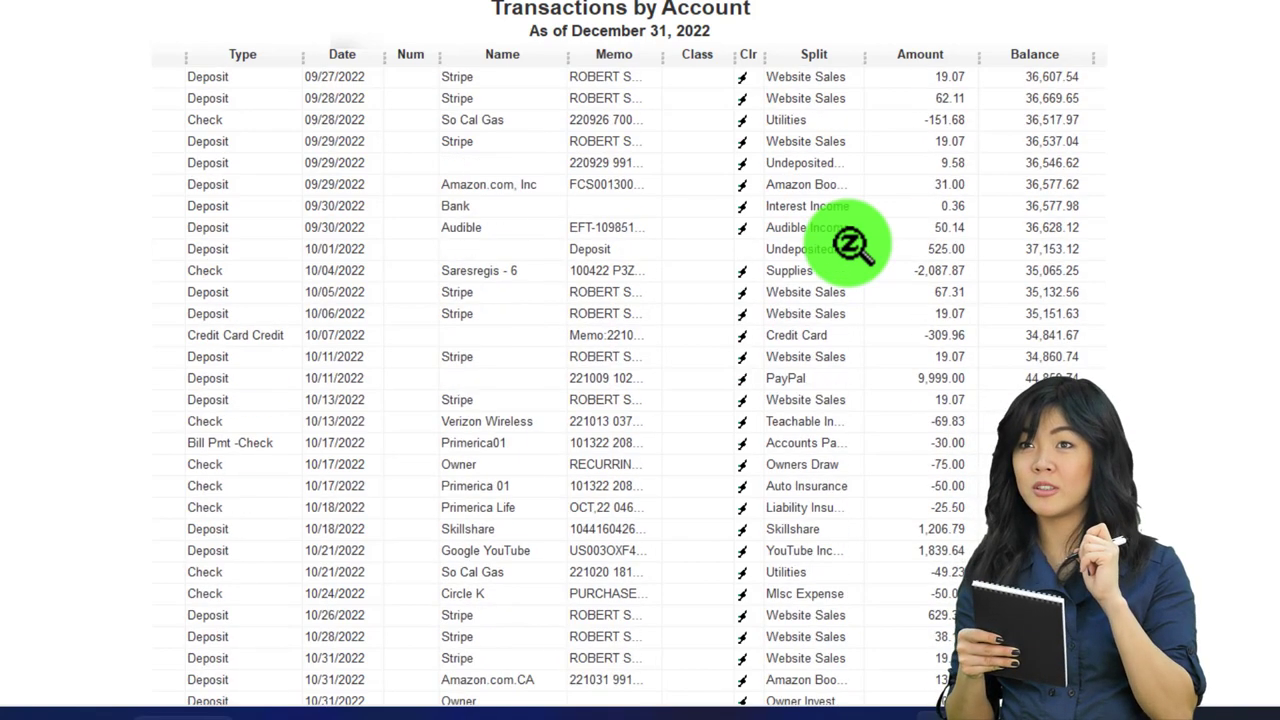
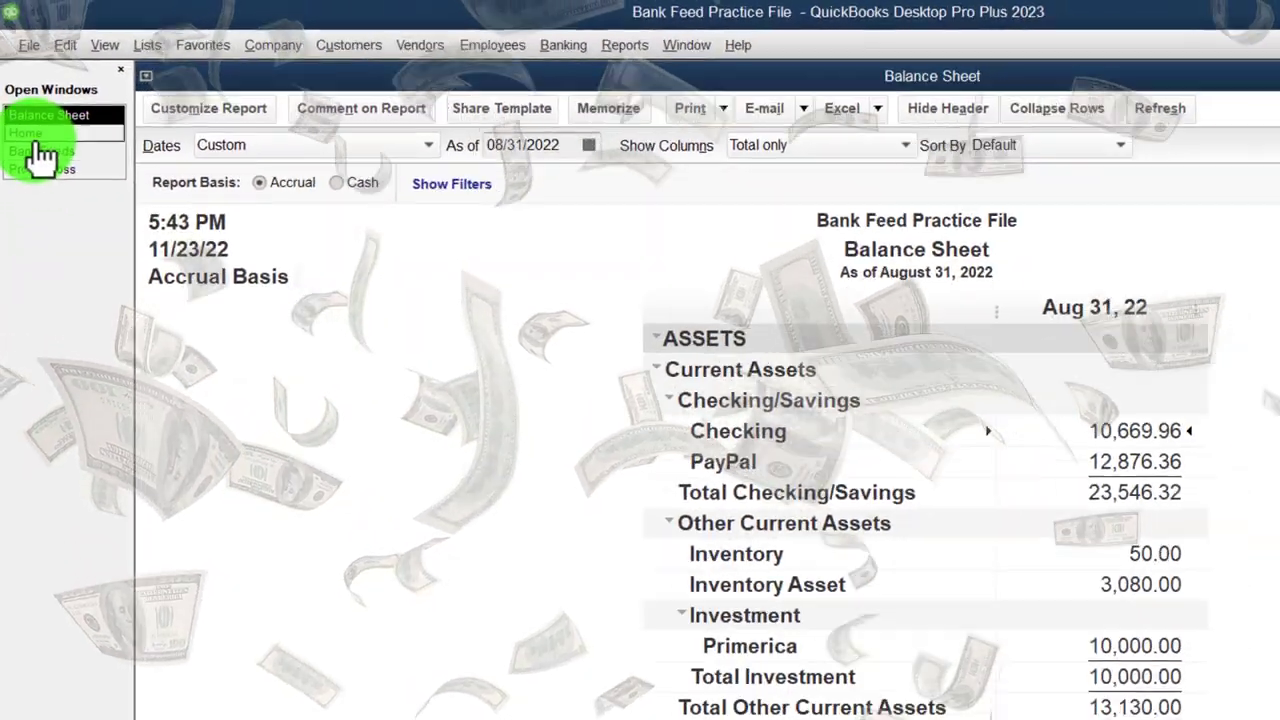
# - View the Home page, return to the Balance Sheet, and collapse and re-expand its Assets and Liabilities & Equity sections
pyautogui.click(37, 193)
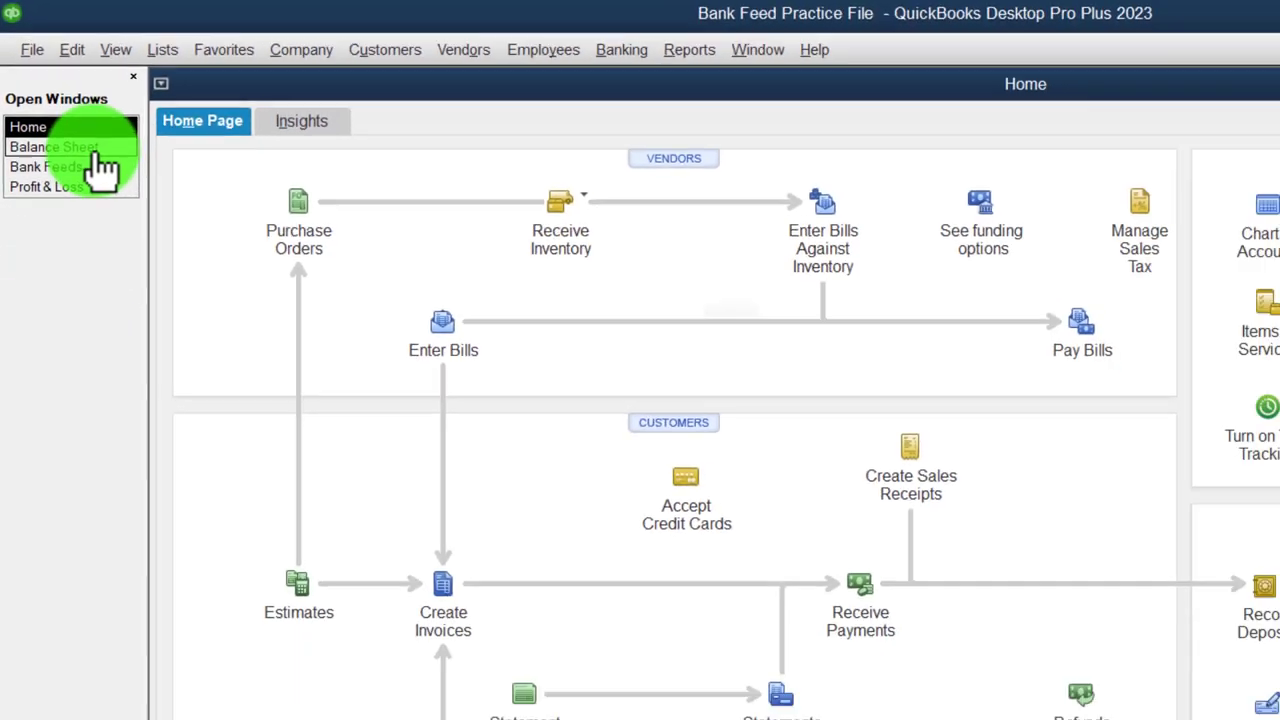
pyautogui.click(140, 254)
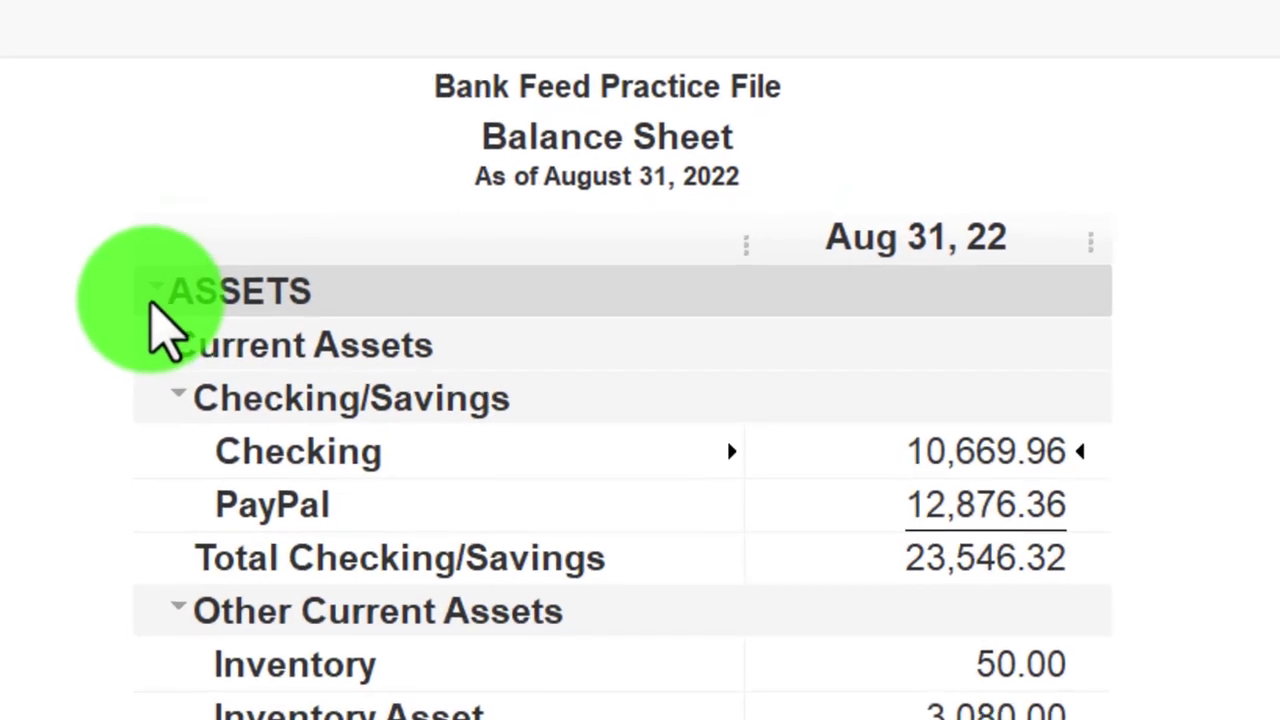
pyautogui.click(484, 249)
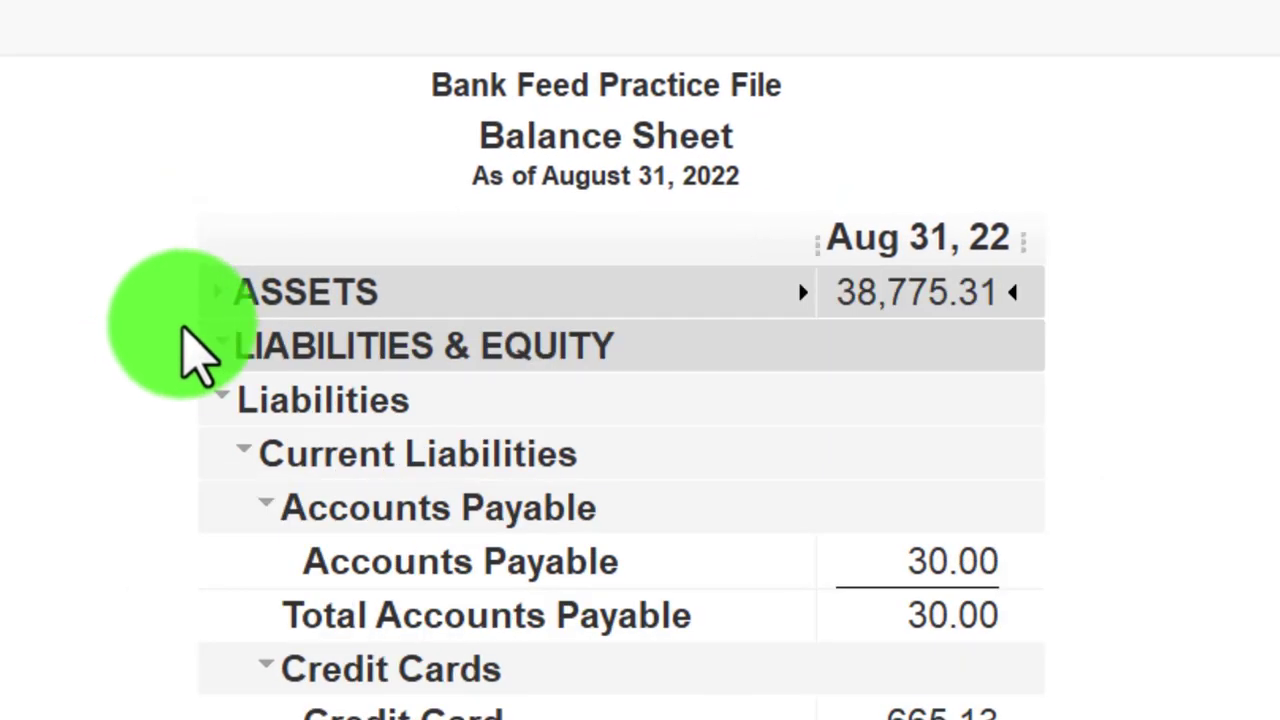
pyautogui.click(222, 345)
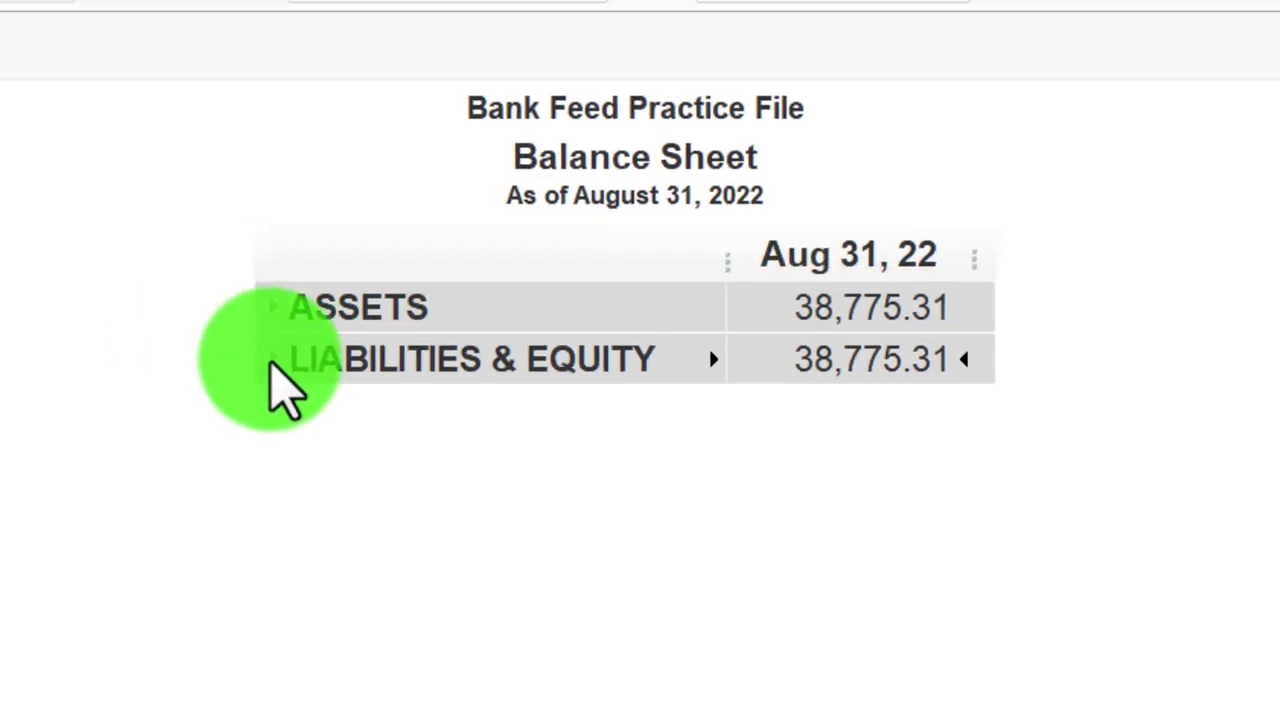
pyautogui.click(272, 362)
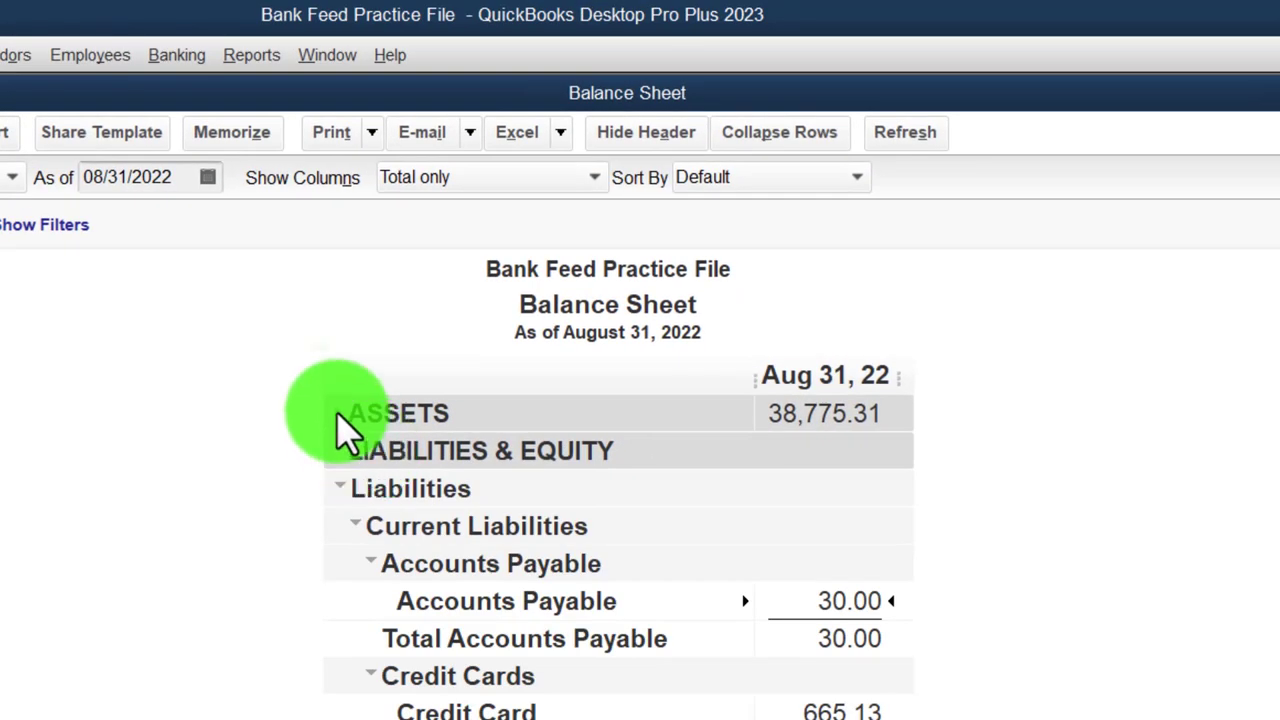
pyautogui.click(340, 413)
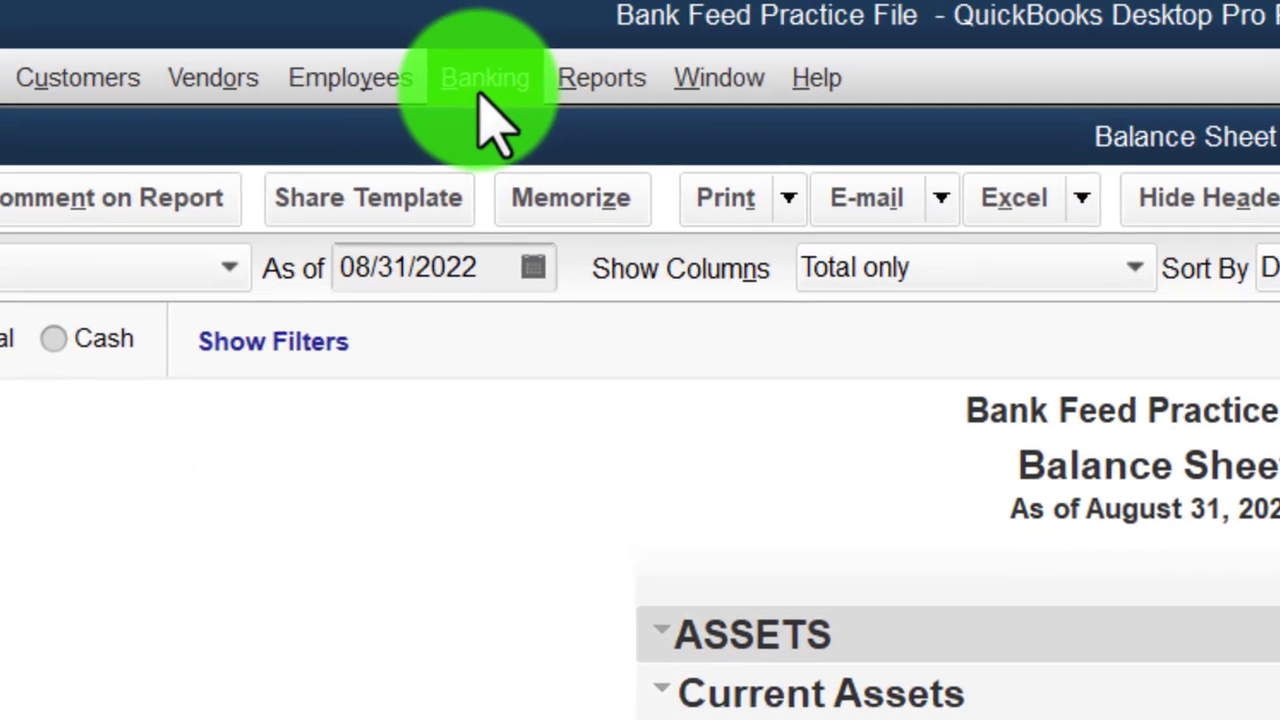
# - Preview a Checking reconciliation with statement date 08/31/2022, consult the bank statement PDF for its figures, and close the reconciliation setup
pyautogui.click(497, 87)
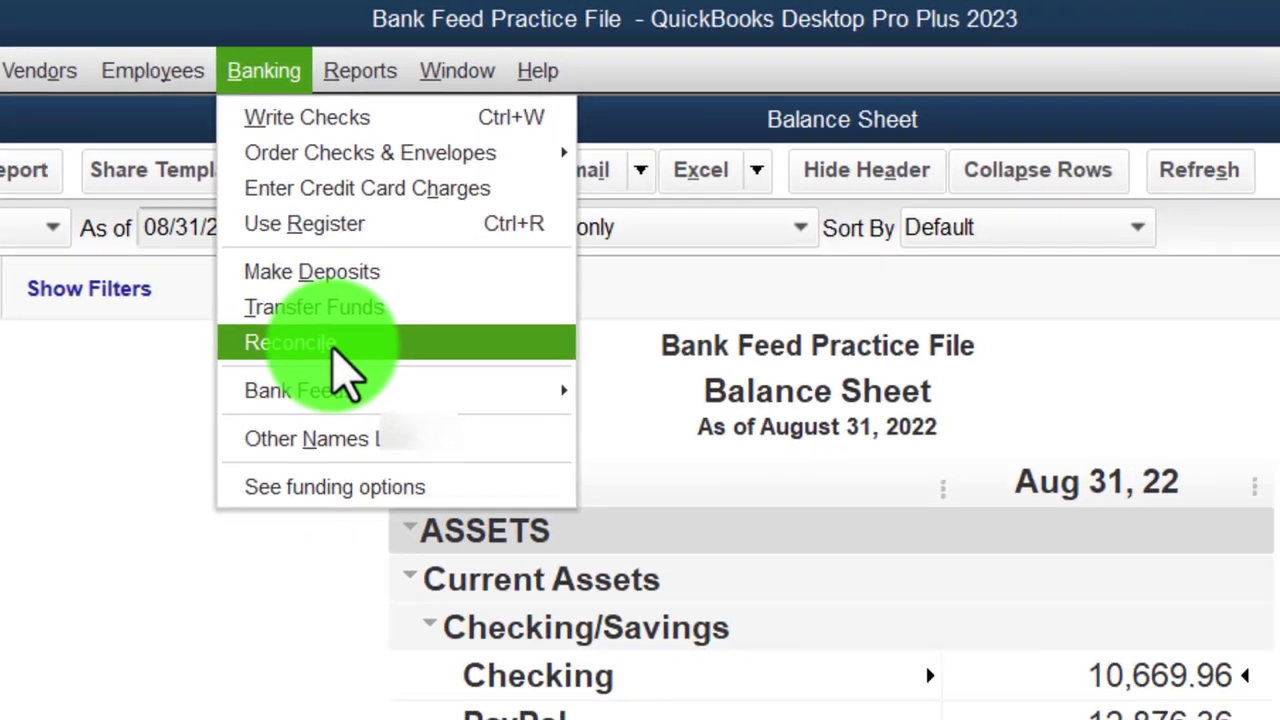
pyautogui.click(336, 345)
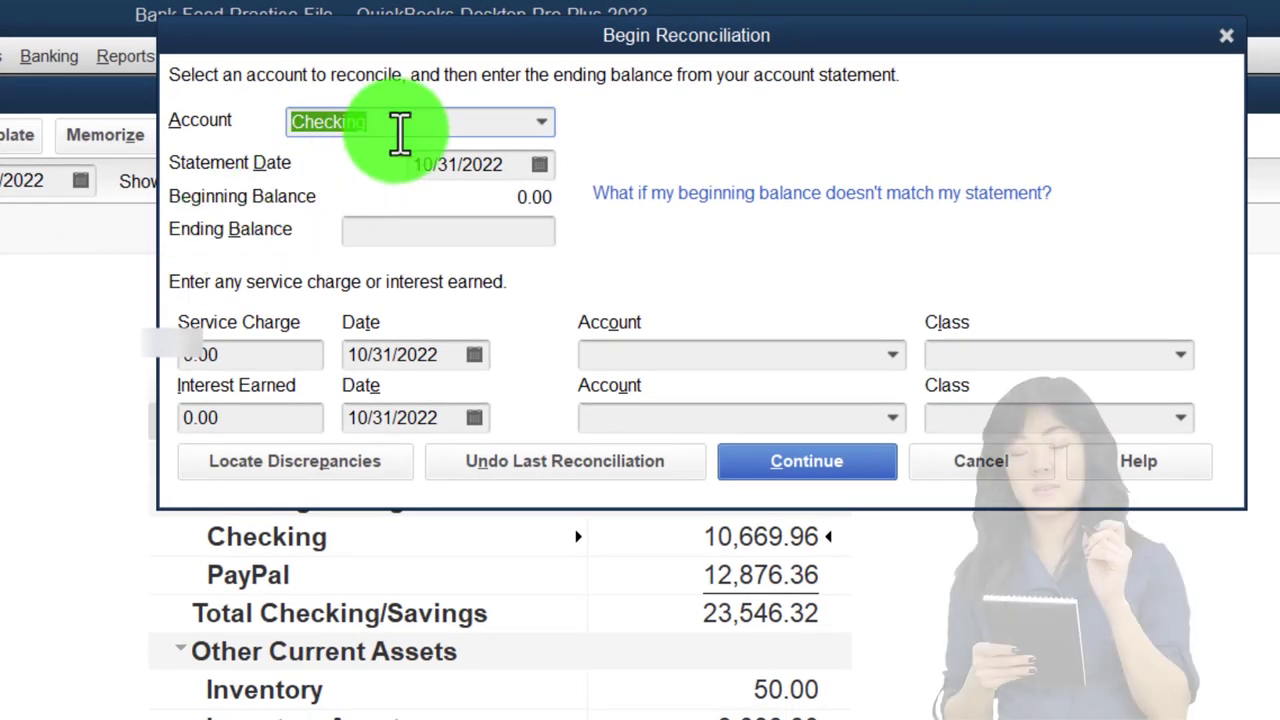
pyautogui.click(545, 122)
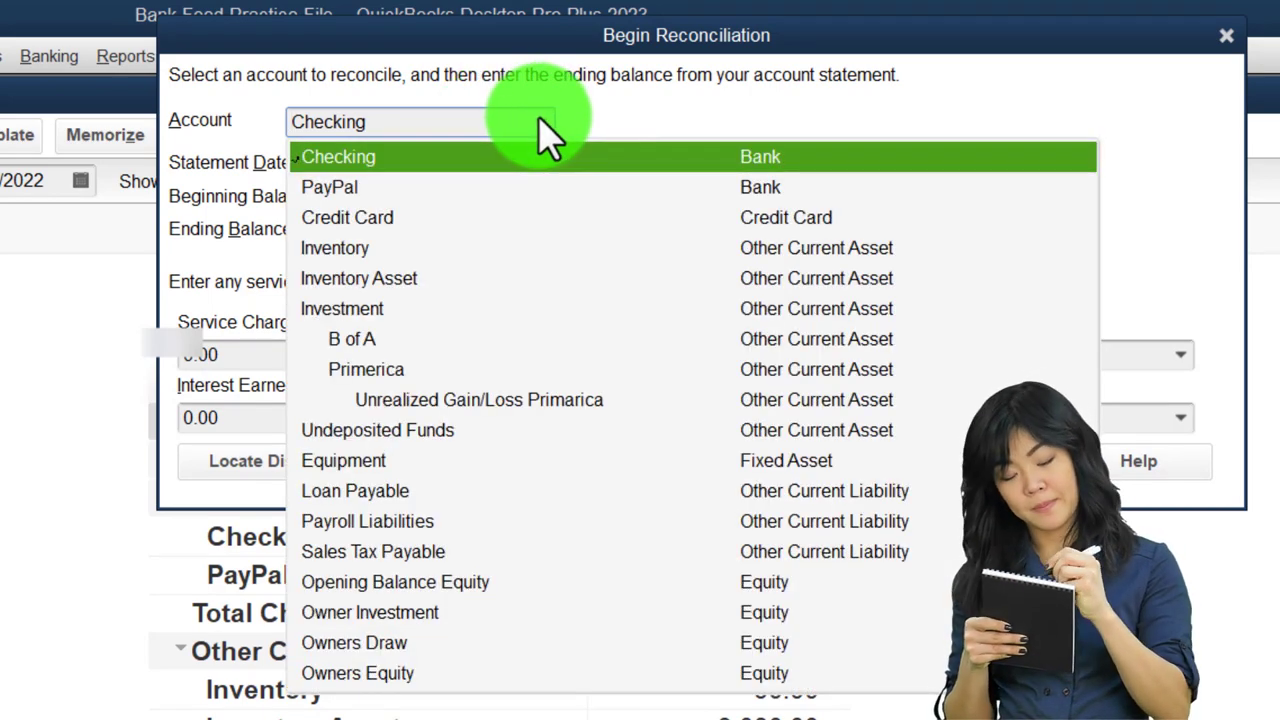
pyautogui.click(545, 122)
pyautogui.click(510, 172)
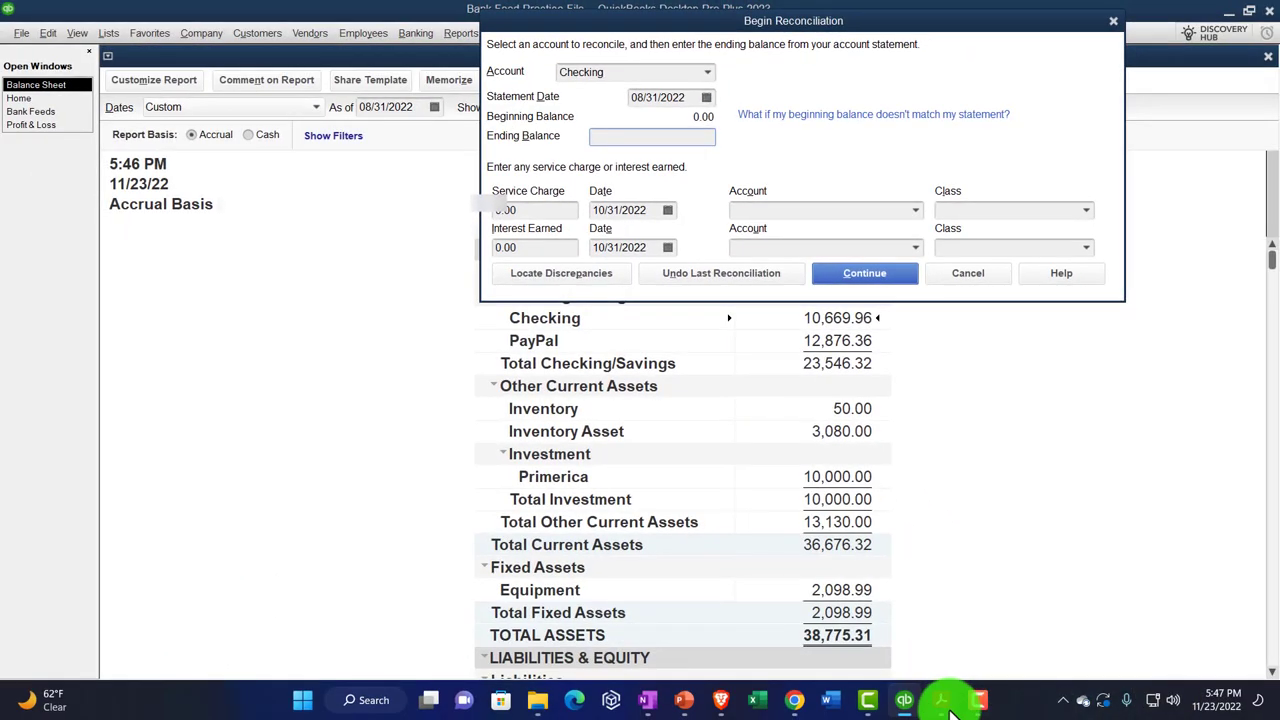
pyautogui.click(950, 708)
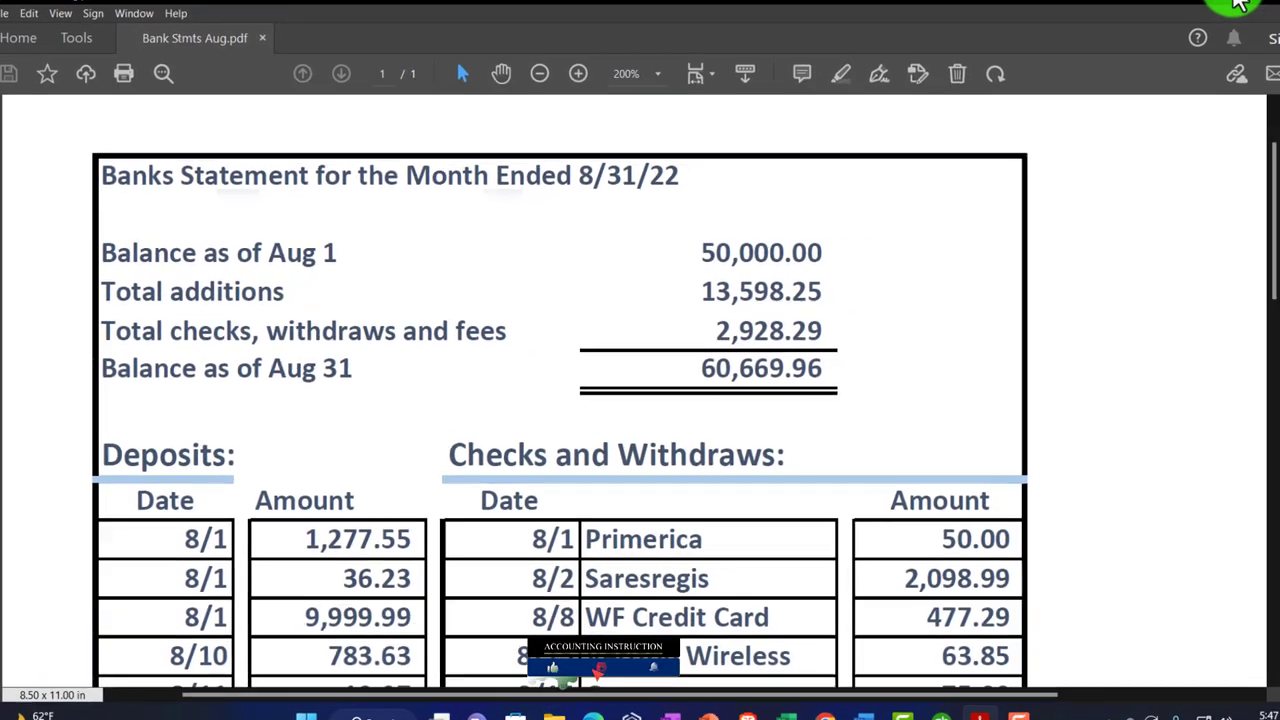
pyautogui.click(1185, 12)
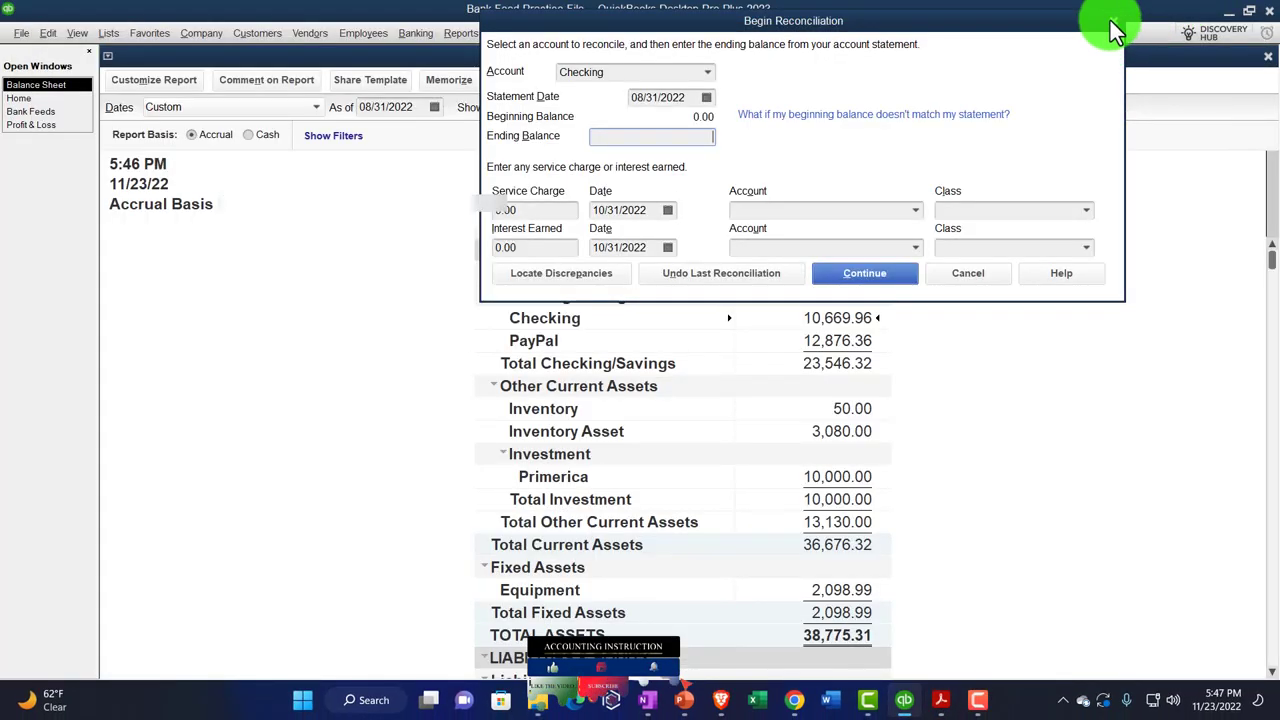
pyautogui.click(1112, 20)
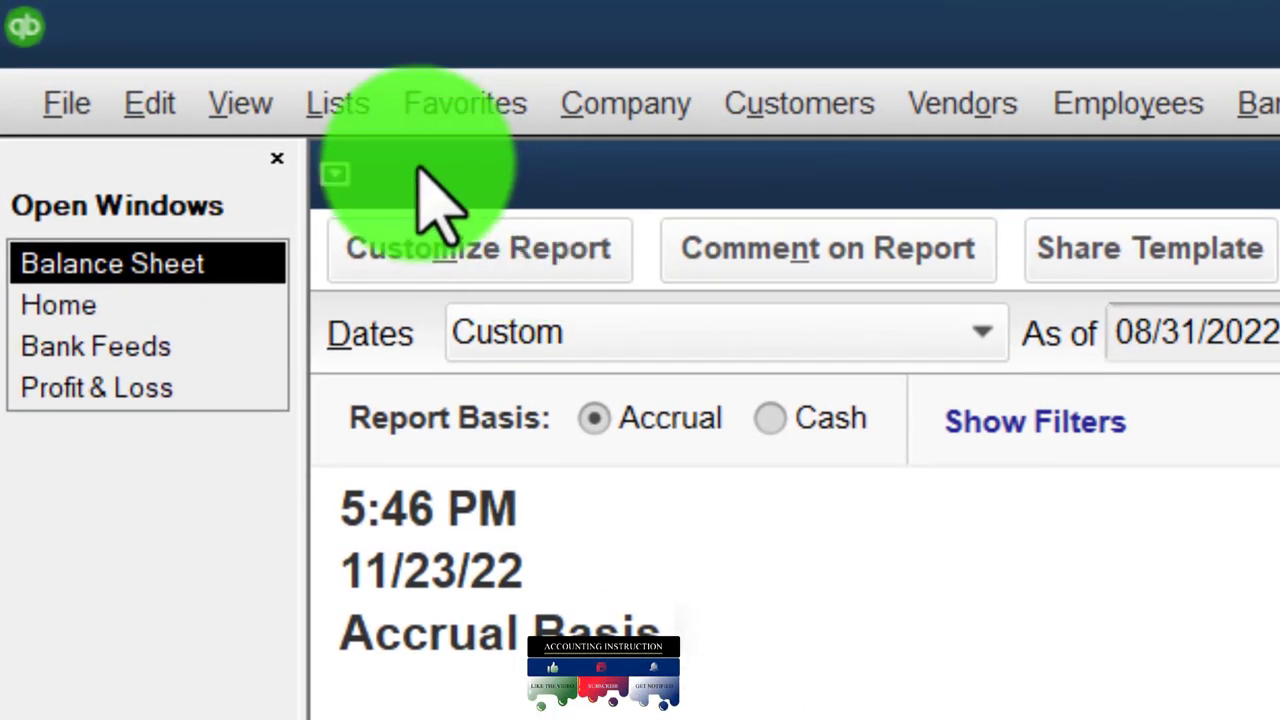
# - Open the Checking account's edit form from the Chart of Accounts, look over its settings, and close it without changes
pyautogui.click(104, 33)
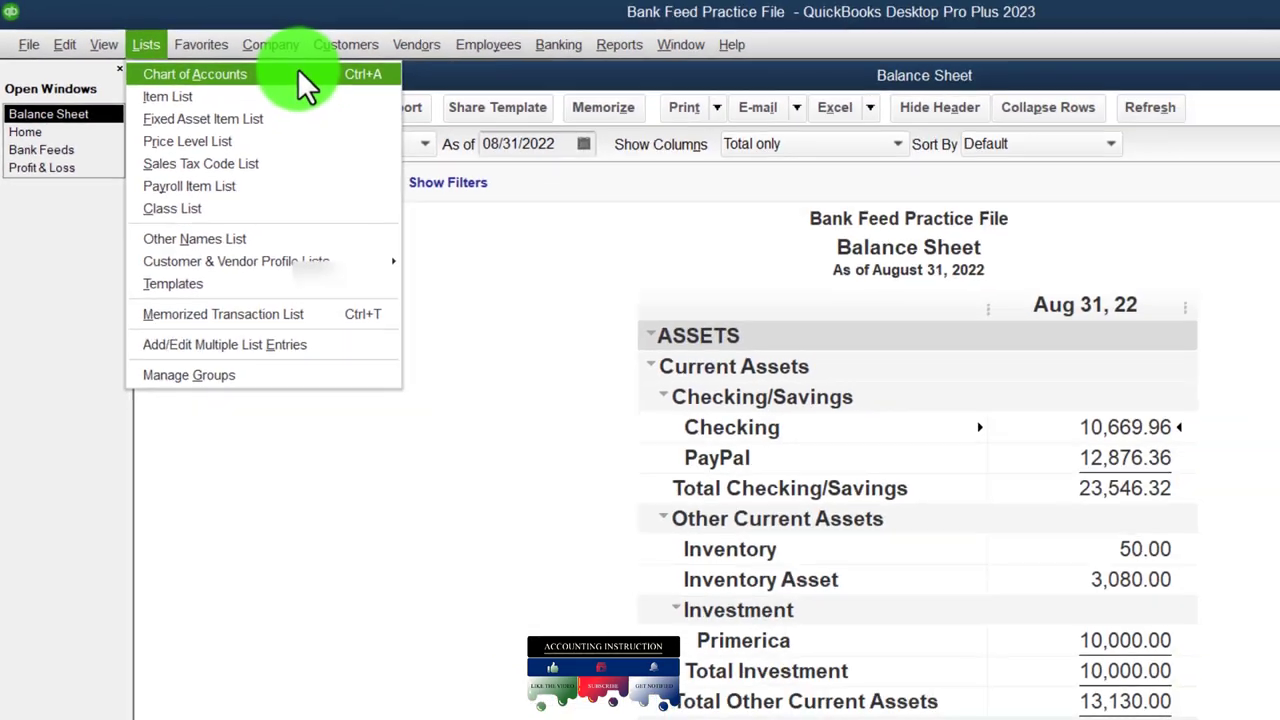
pyautogui.click(600, 171)
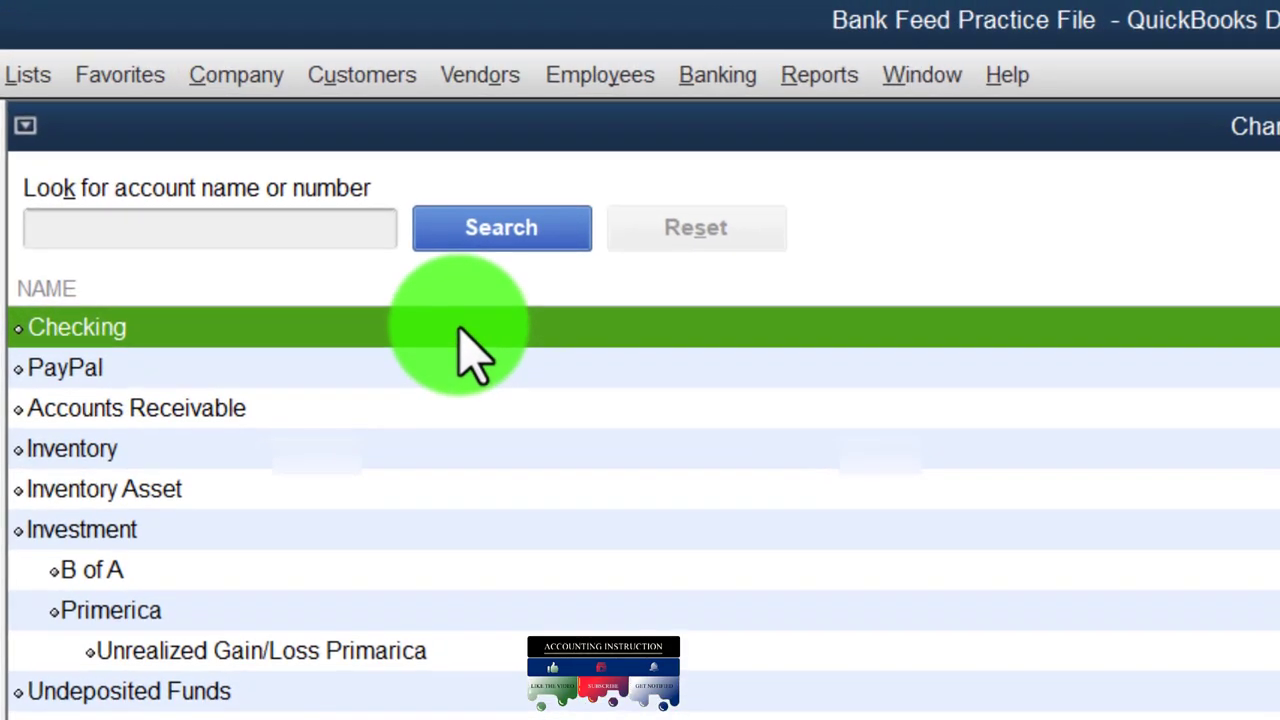
pyautogui.rightClick(301, 146)
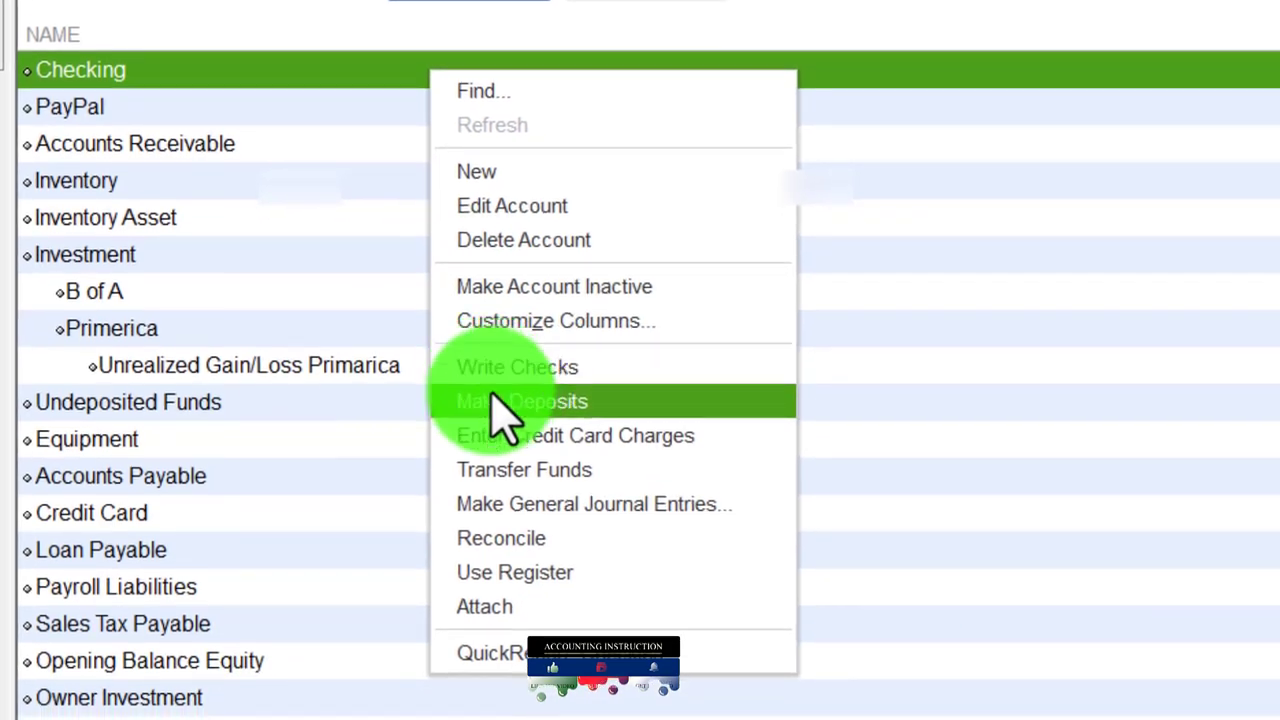
pyautogui.click(533, 205)
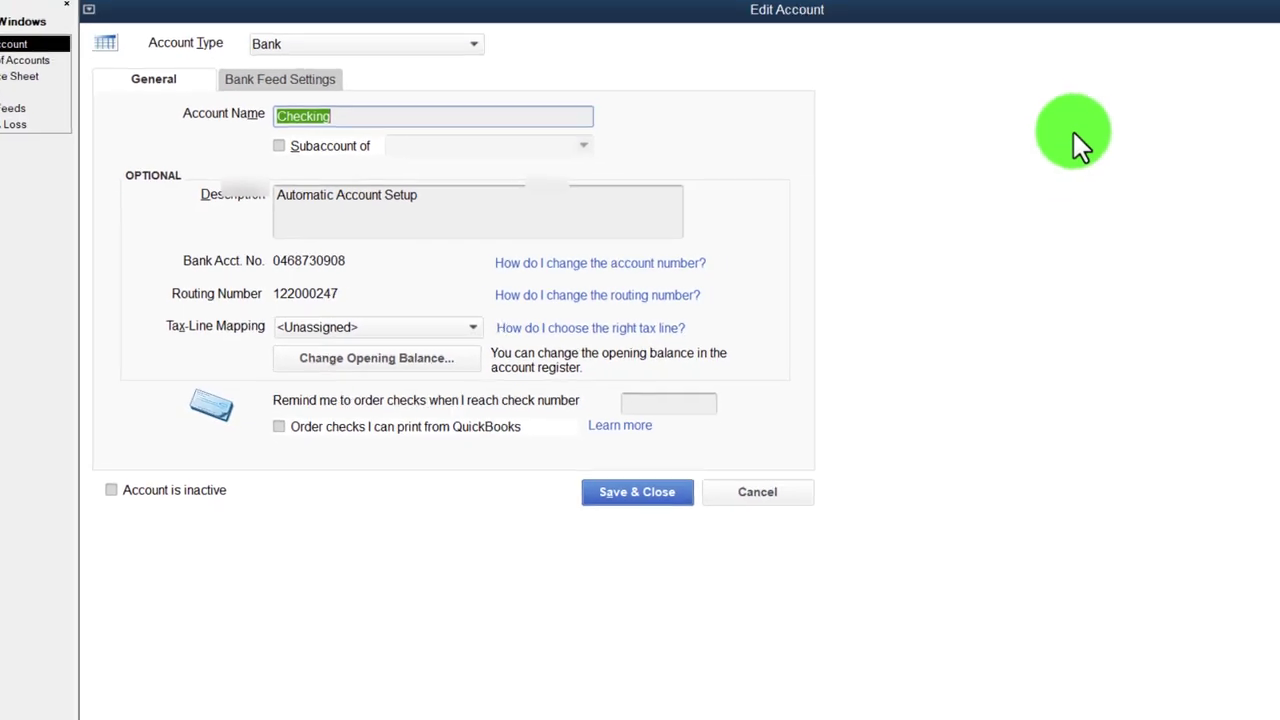
pyautogui.click(1268, 57)
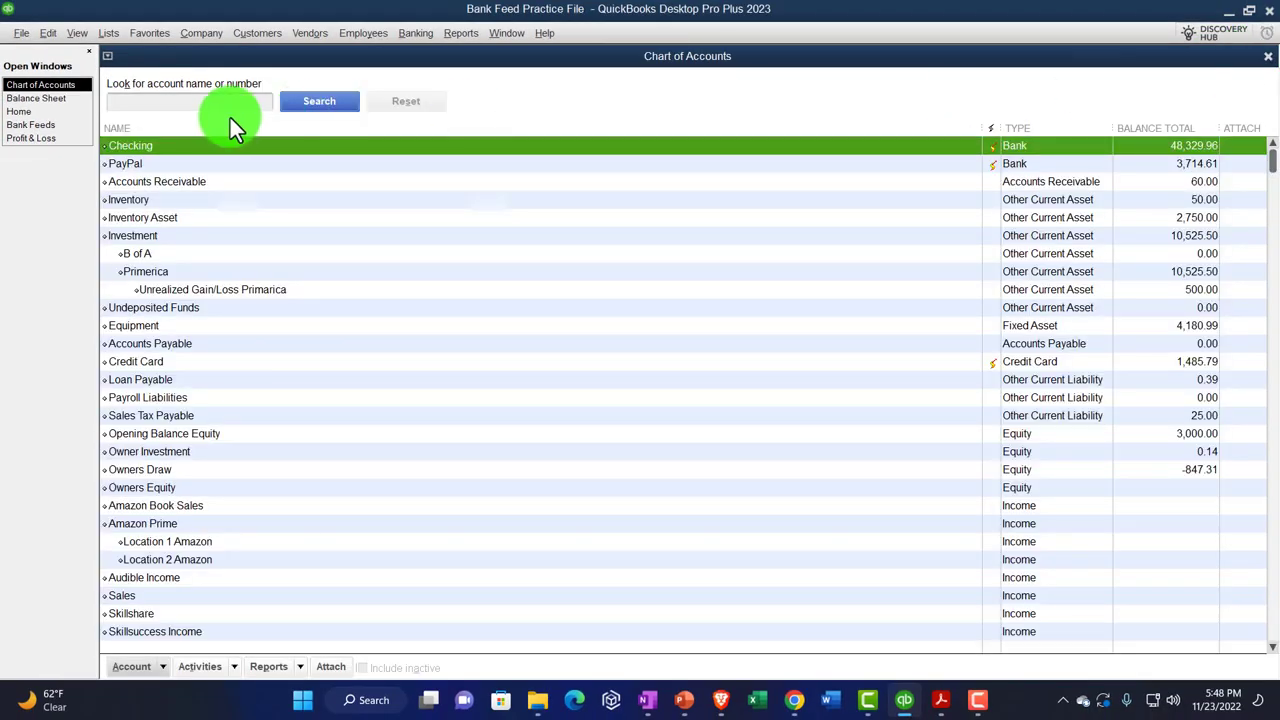
# - Return to the Balance Sheet, collapse its Assets section, and examine the liability and equity accounts, including Opening Balance Equity
pyautogui.click(40, 98)
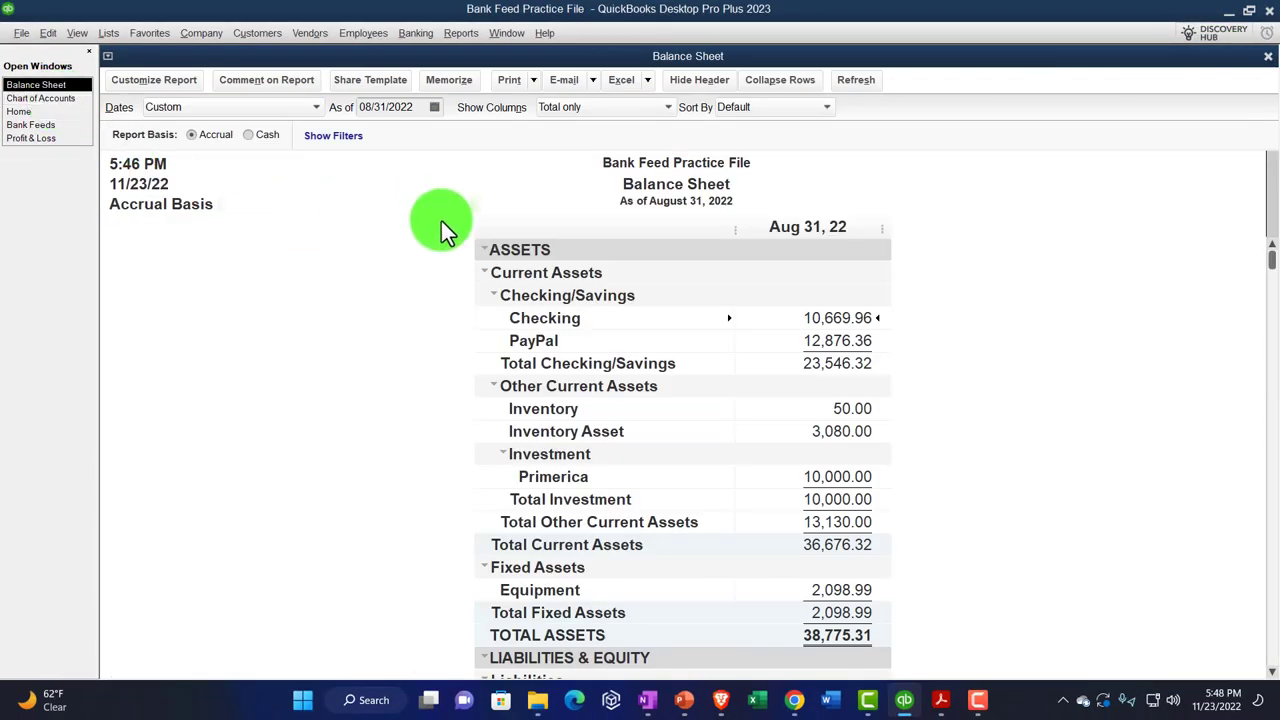
pyautogui.click(484, 249)
pyautogui.click(502, 272)
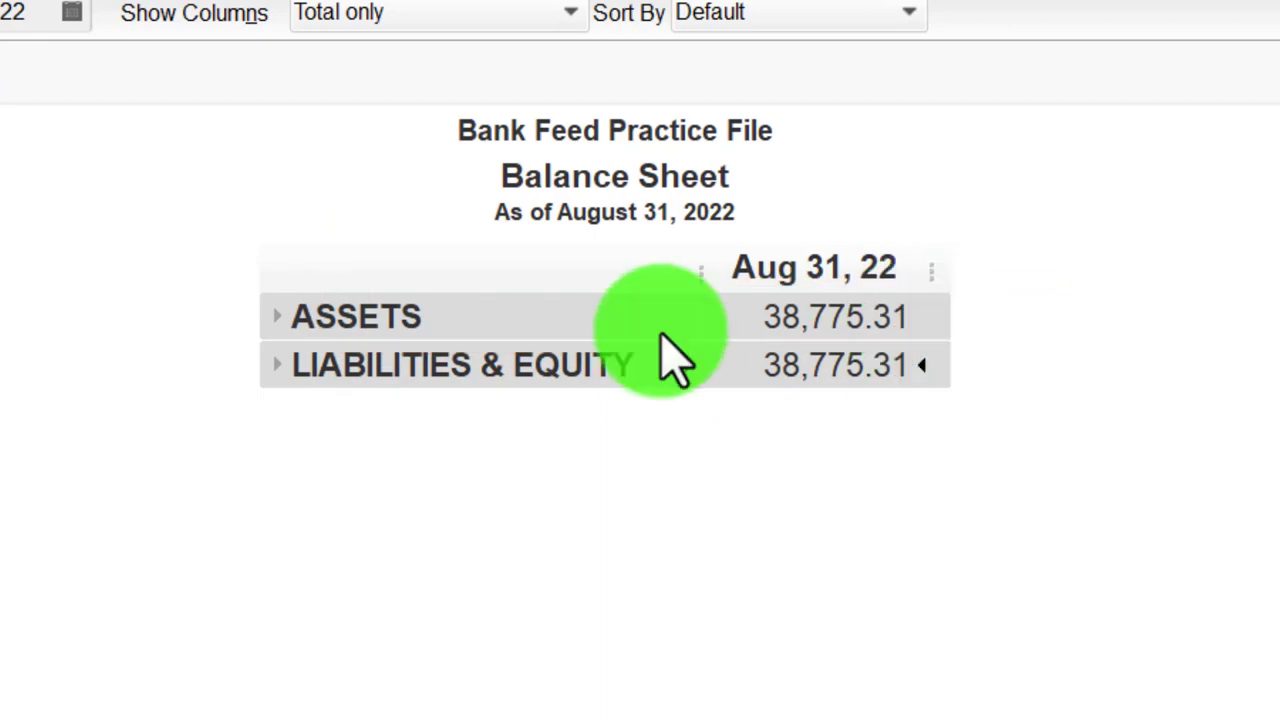
pyautogui.click(318, 370)
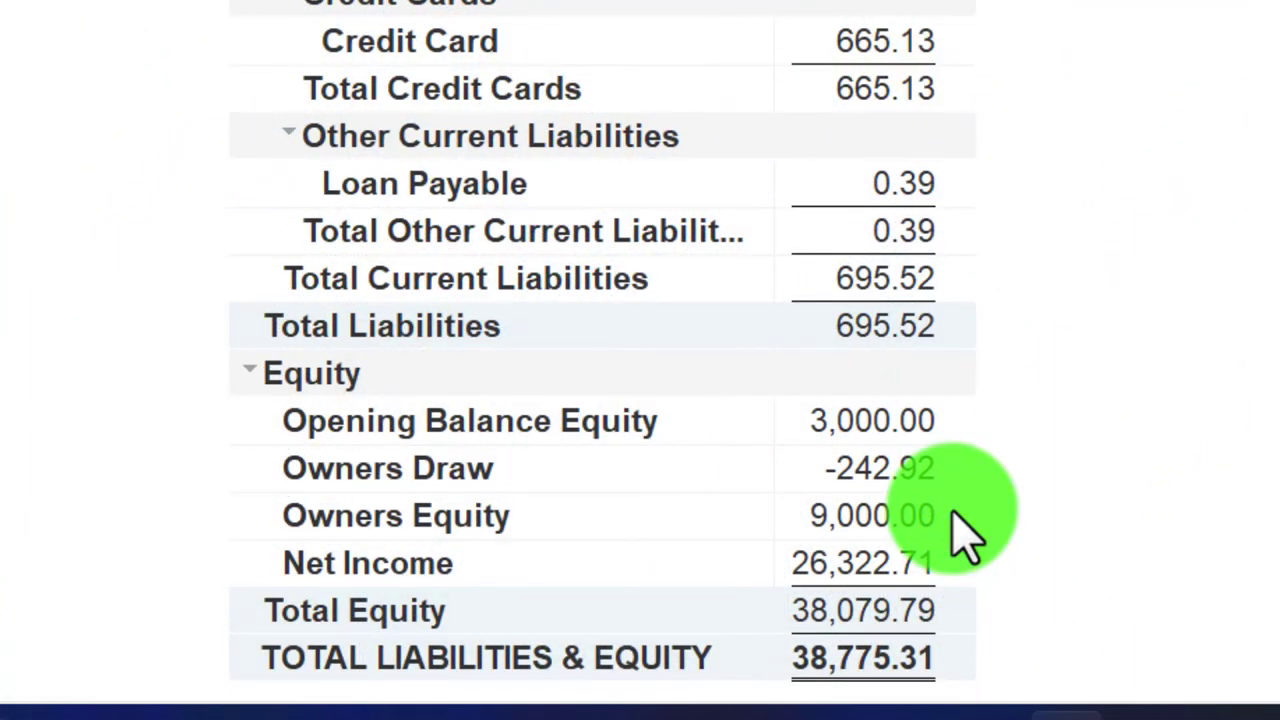
pyautogui.scroll(5, 900, 570)
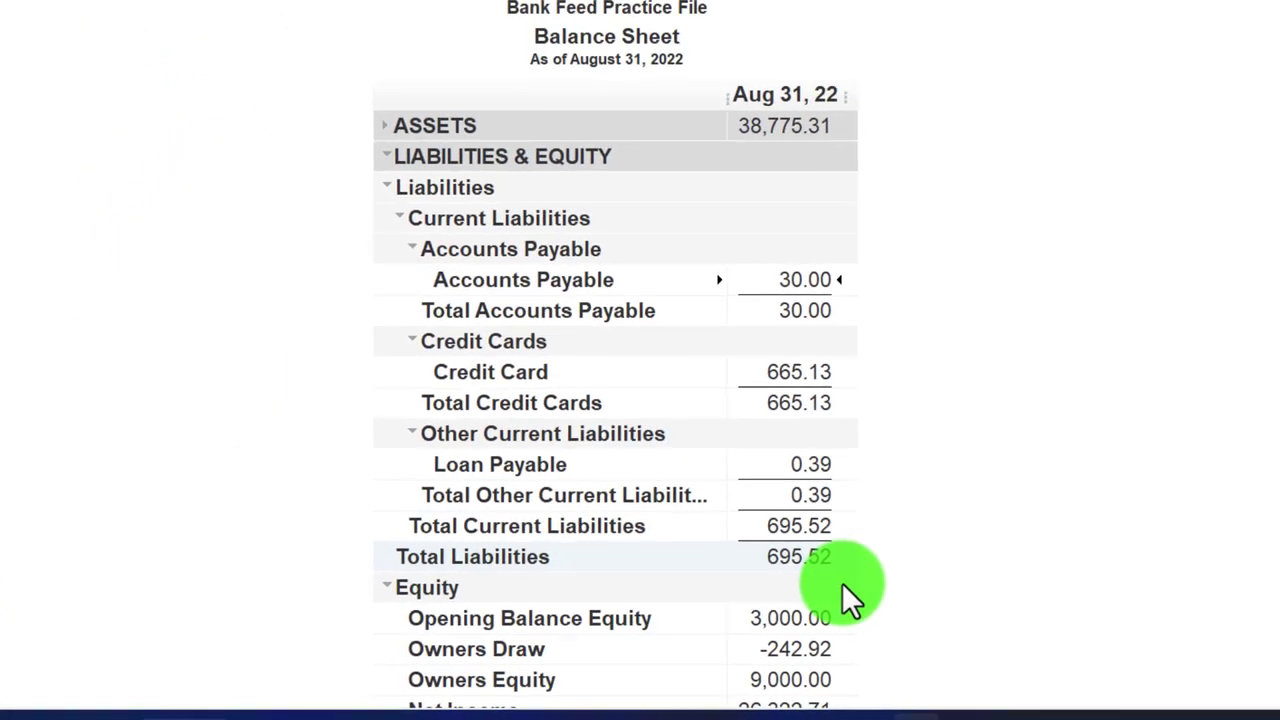
# - Re-expand the Balance Sheet's Assets section and begin a Checking account reconciliation with statement date 08/31/2022
pyautogui.click(409, 174)
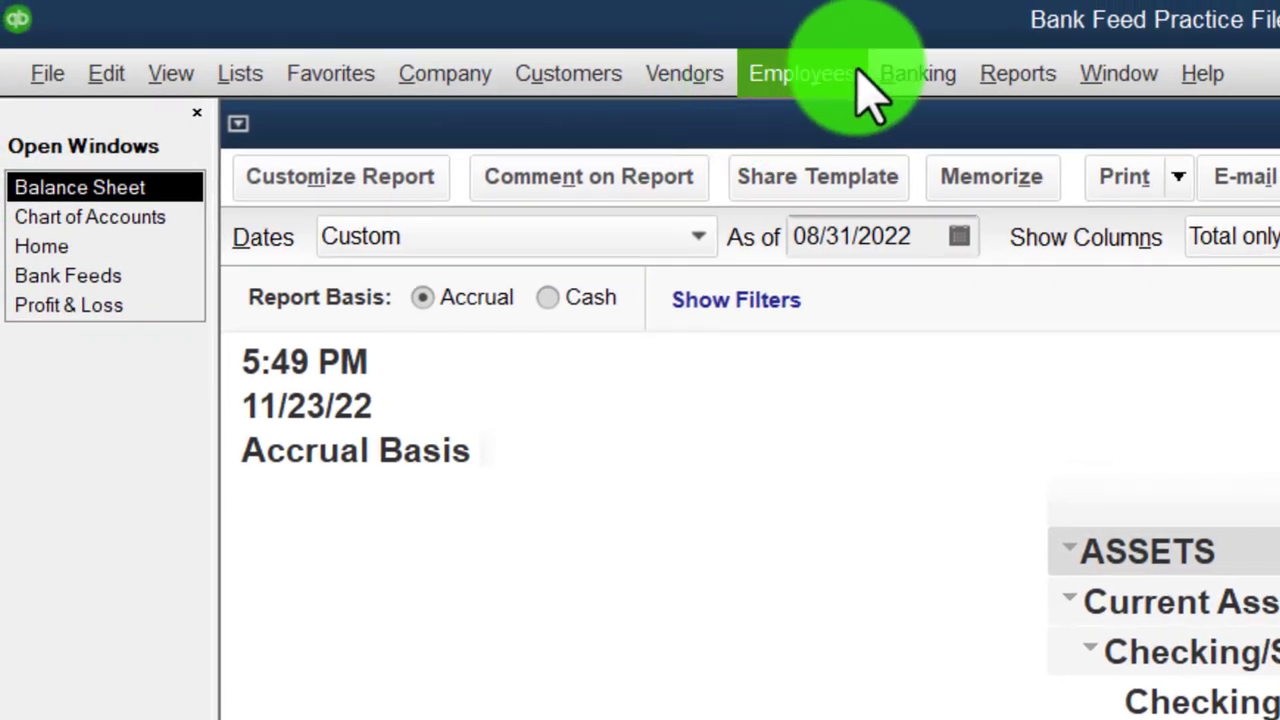
pyautogui.click(915, 78)
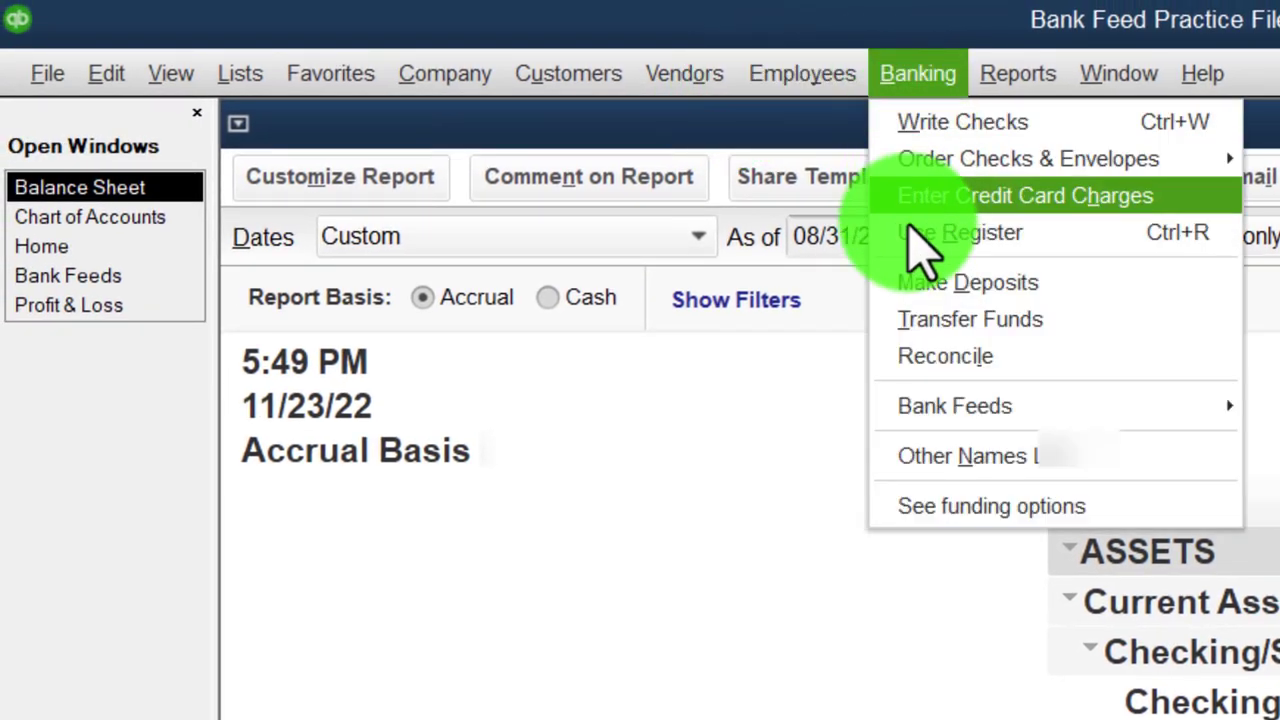
pyautogui.click(945, 356)
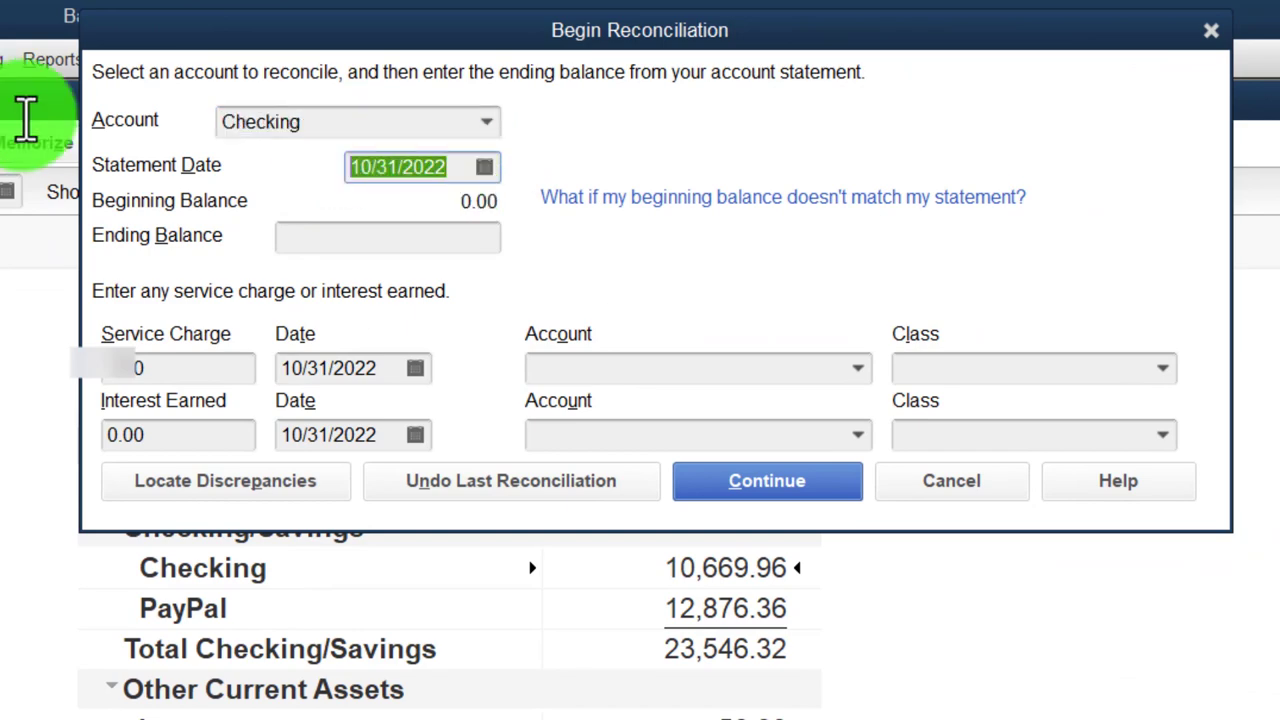
pyautogui.write('22')
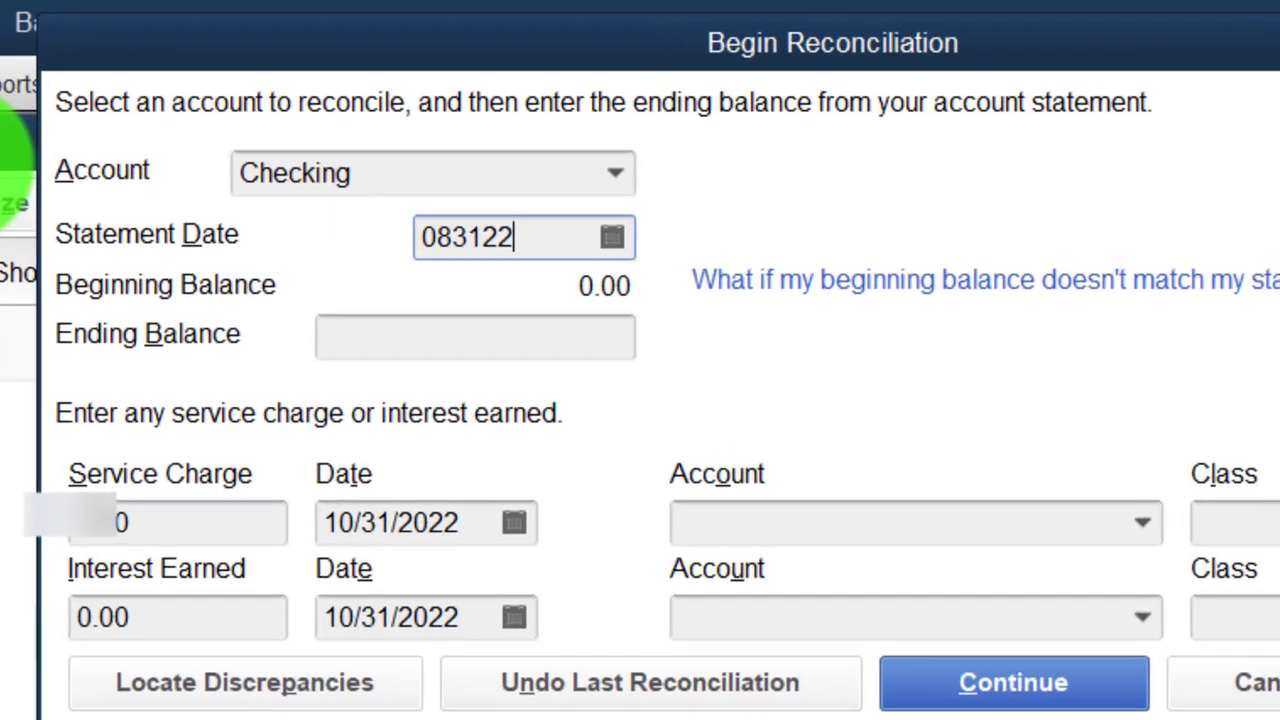
pyautogui.press('Tab')
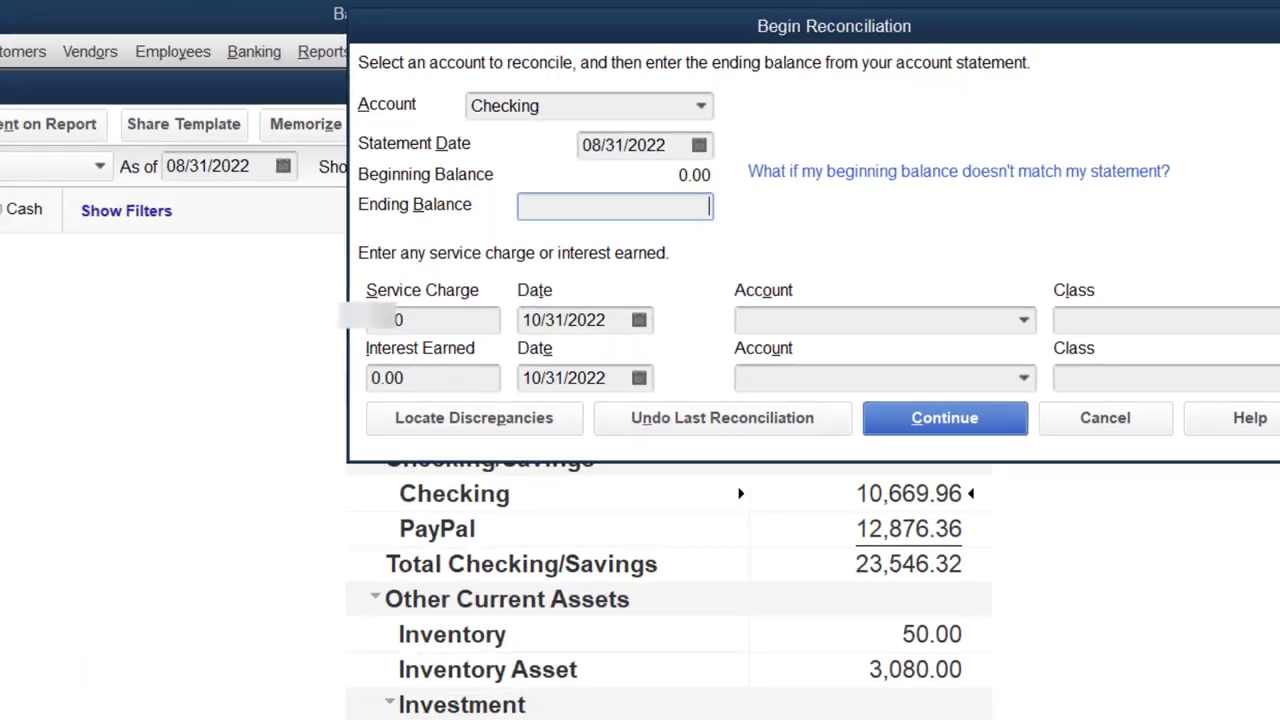
# - Consult the bank statement PDF for the August 31 balance and return to the reconciliation setup
pyautogui.click(920, 697)
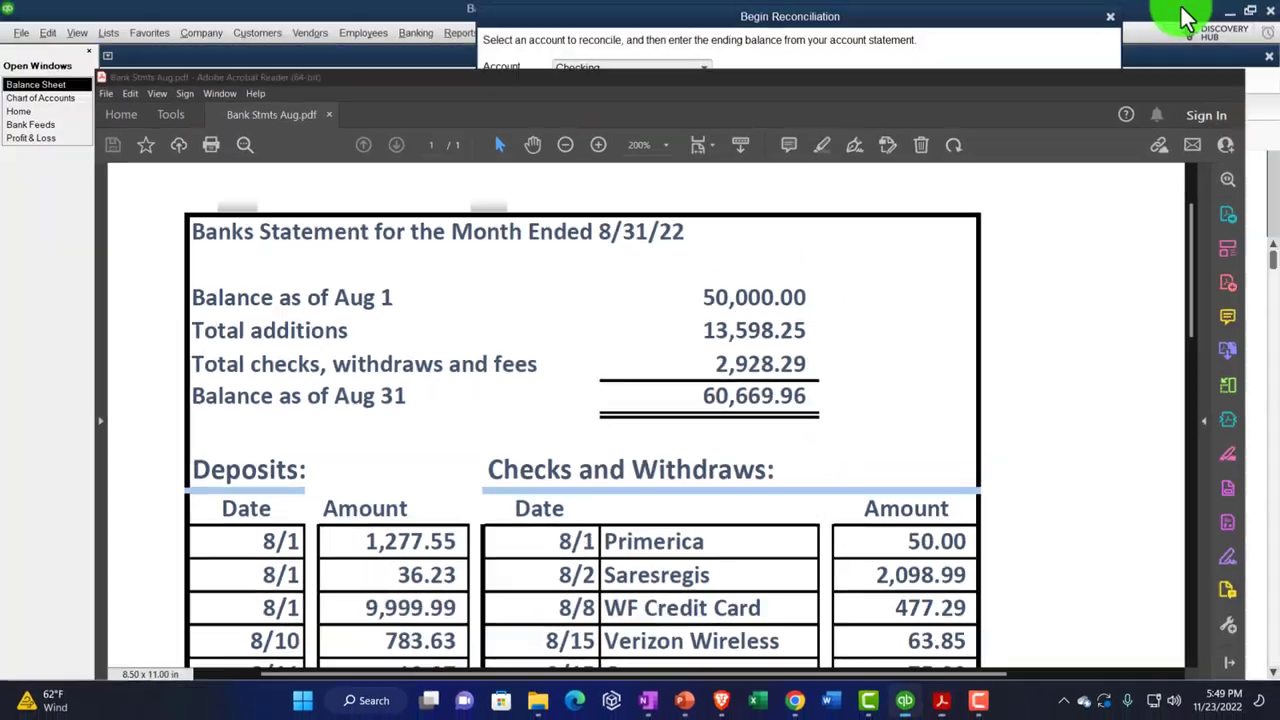
pyautogui.click(1185, 20)
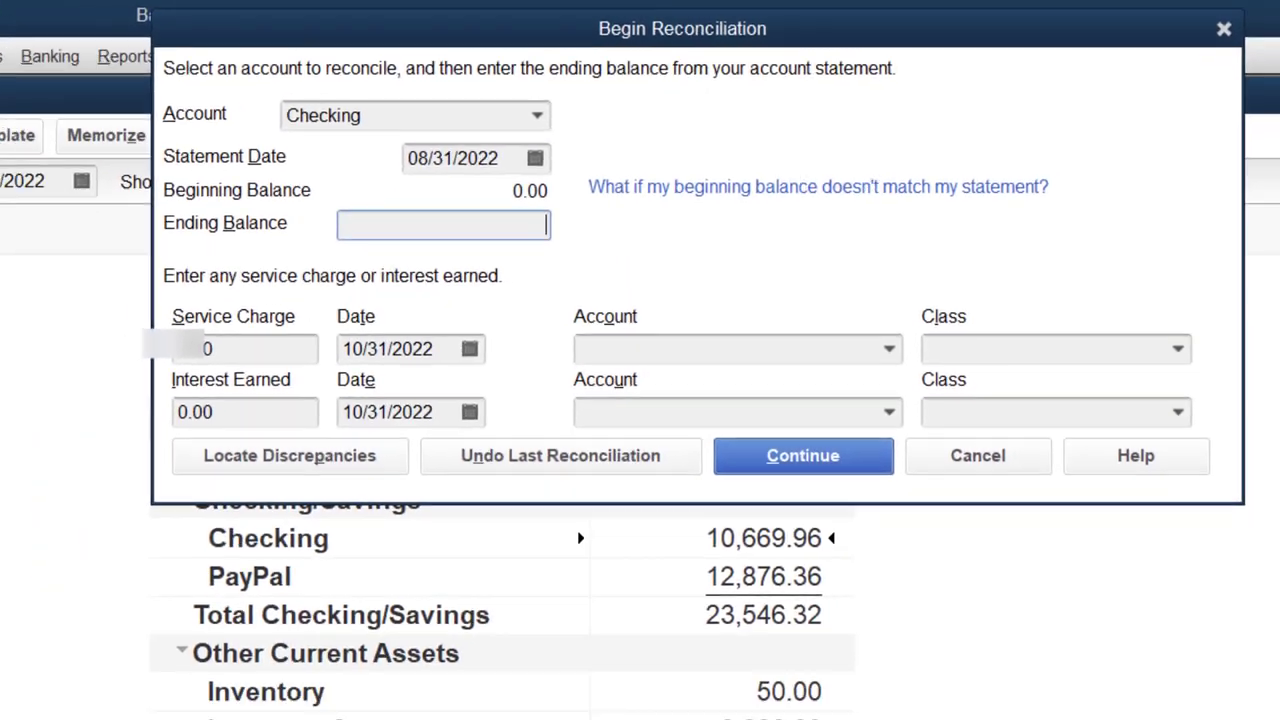
pyautogui.hotkey('alt', 'Tab')
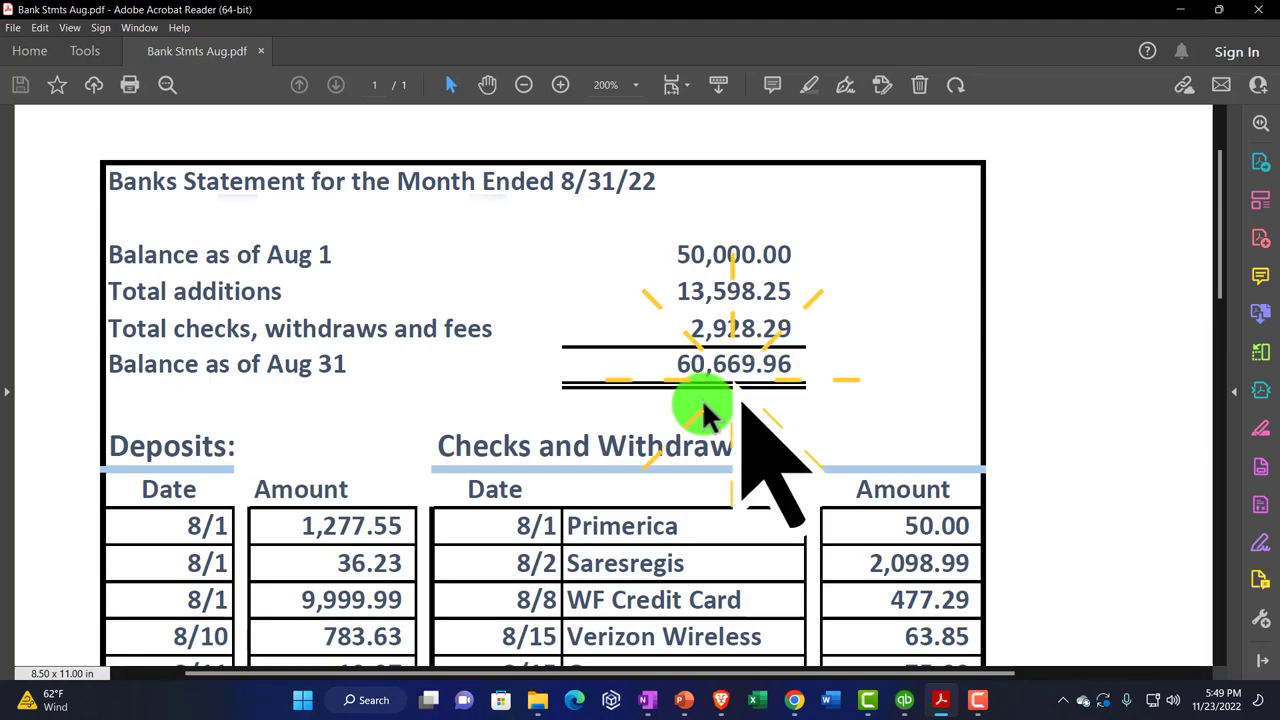
pyautogui.click(1180, 10)
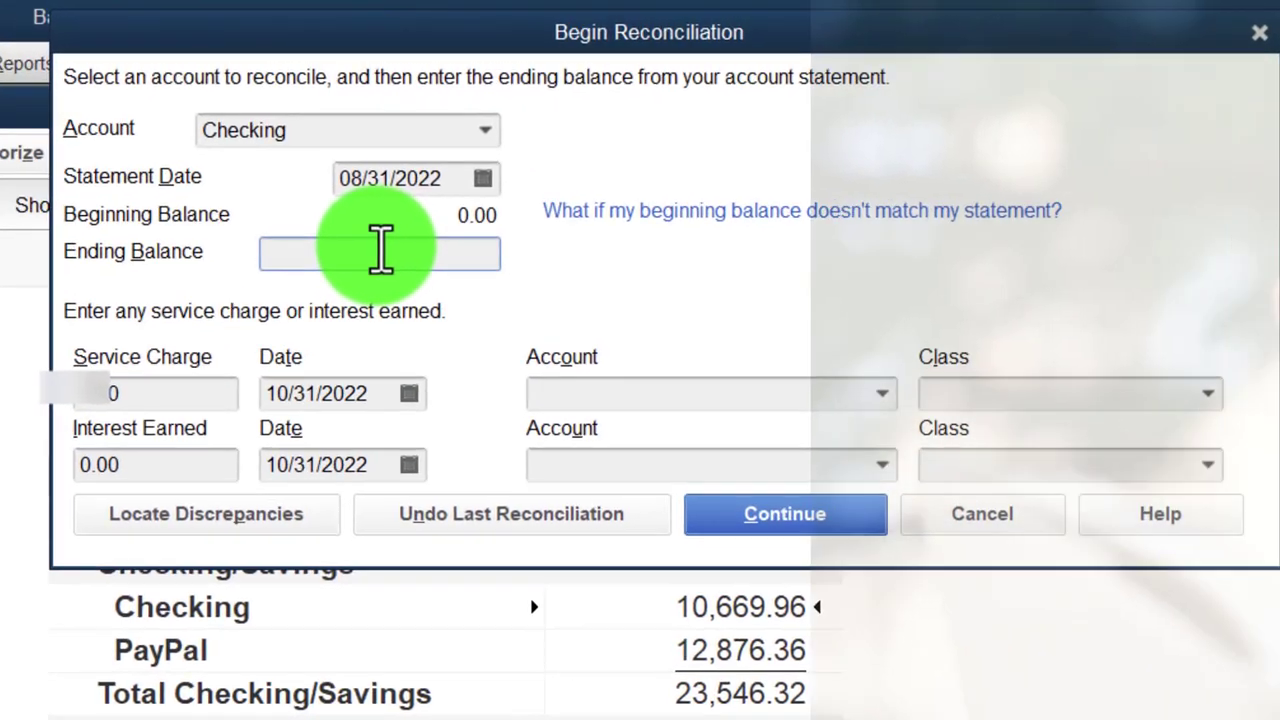
# - Set the reconciliation's ending balance to 60,669.96, verifying the amount against the bank statement PDF
pyautogui.write('60996')
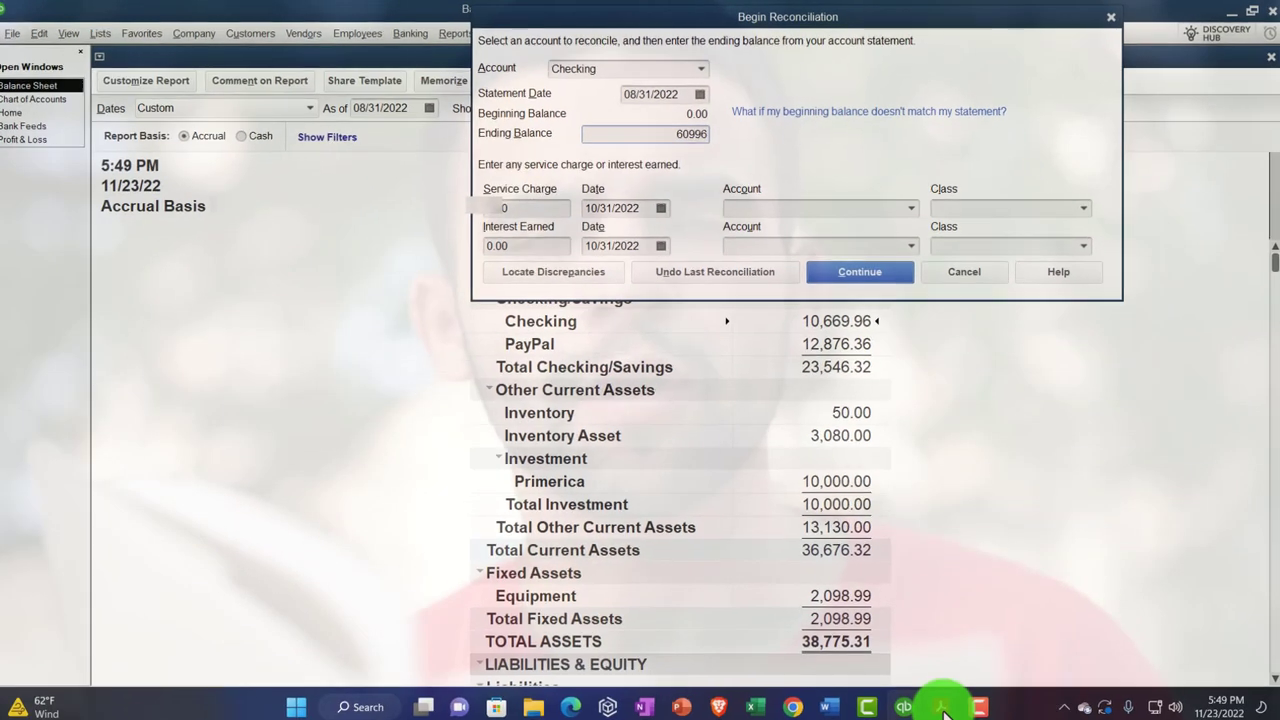
pyautogui.click(942, 700)
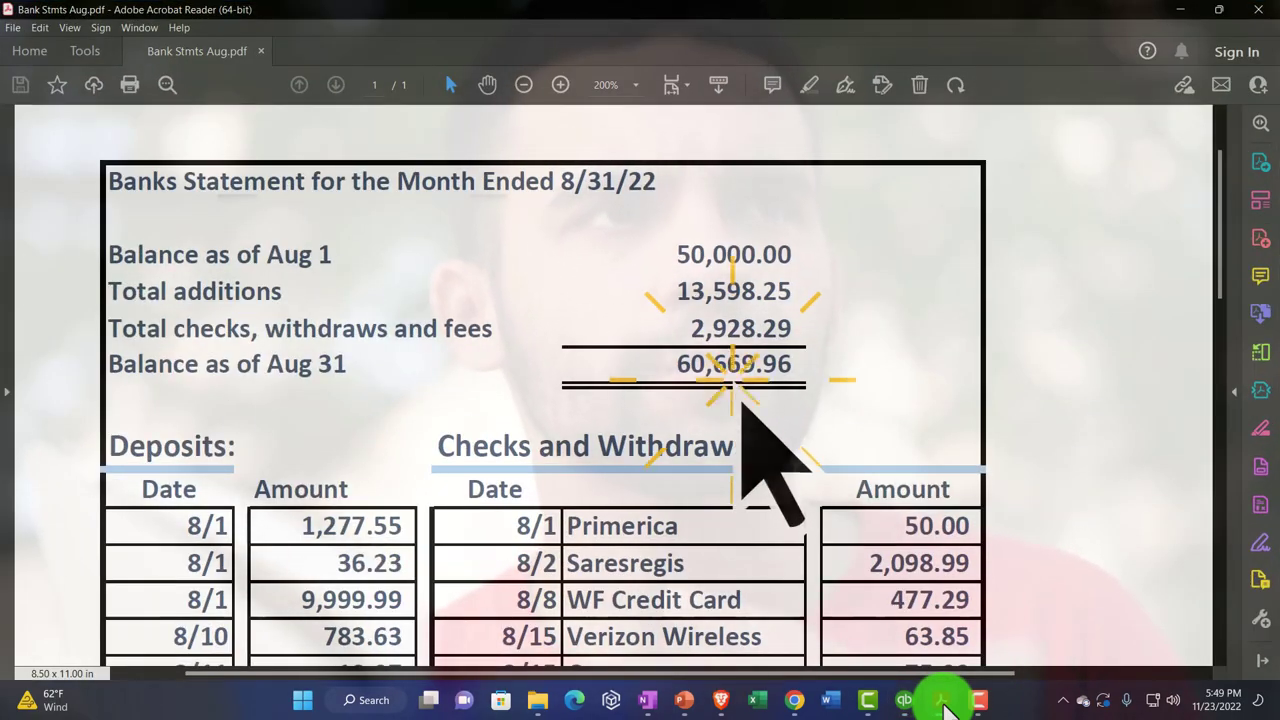
pyautogui.click(942, 700)
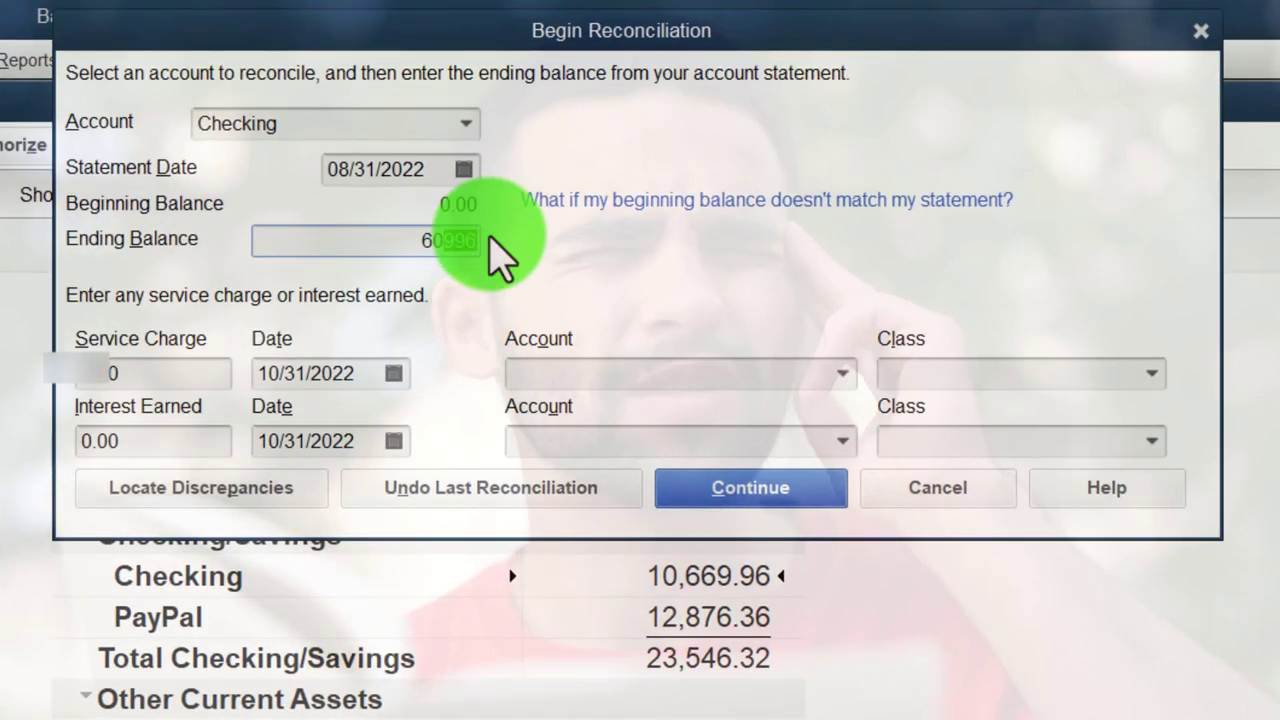
pyautogui.write('60669.')
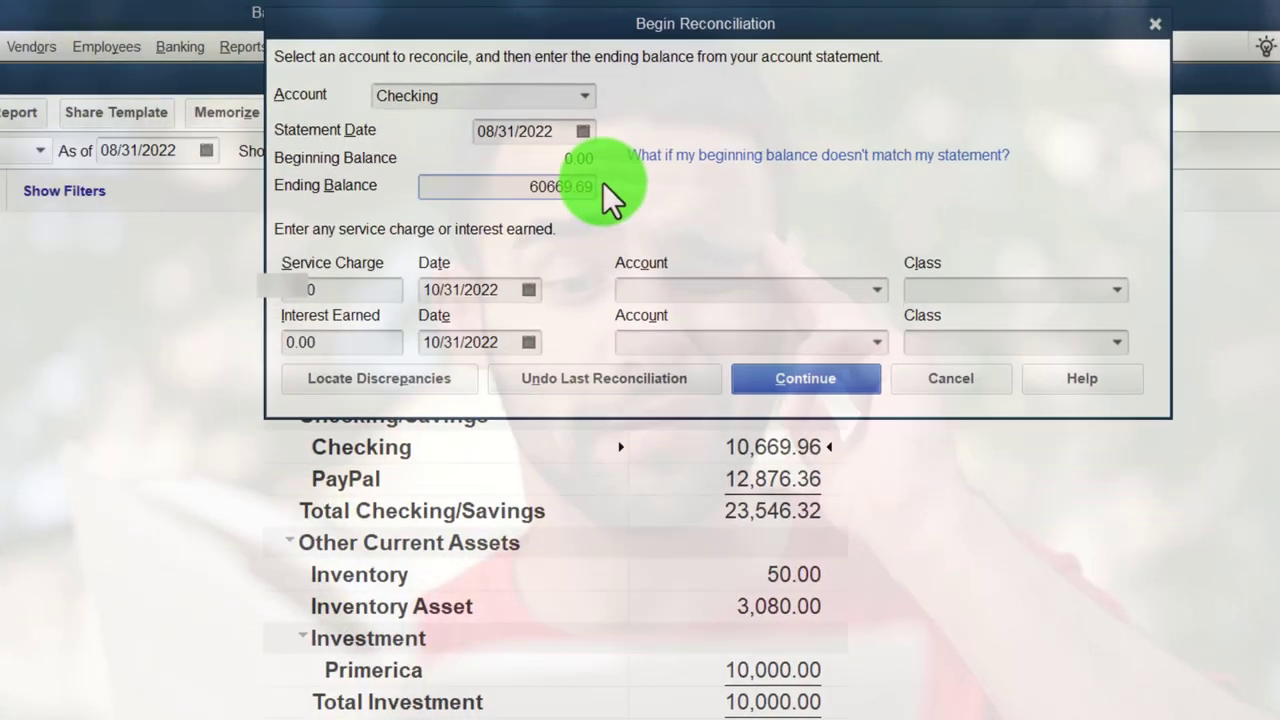
pyautogui.write('69')
pyautogui.click(945, 700)
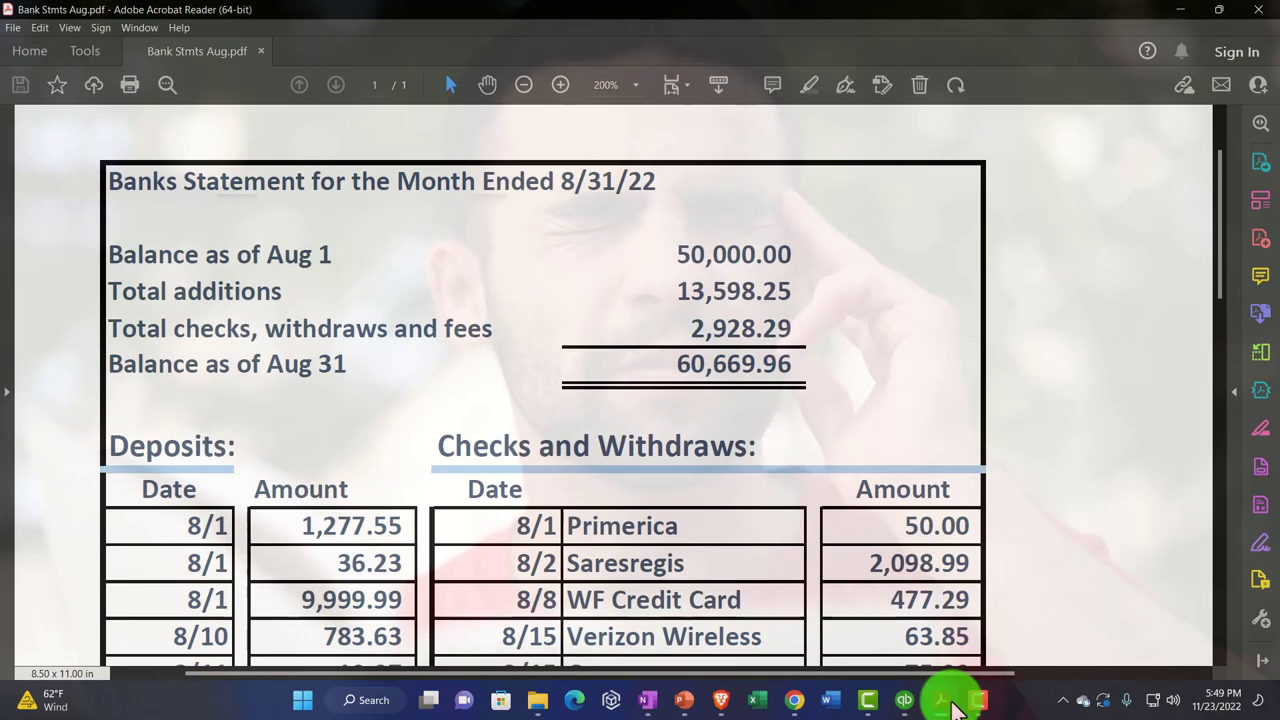
pyautogui.click(945, 700)
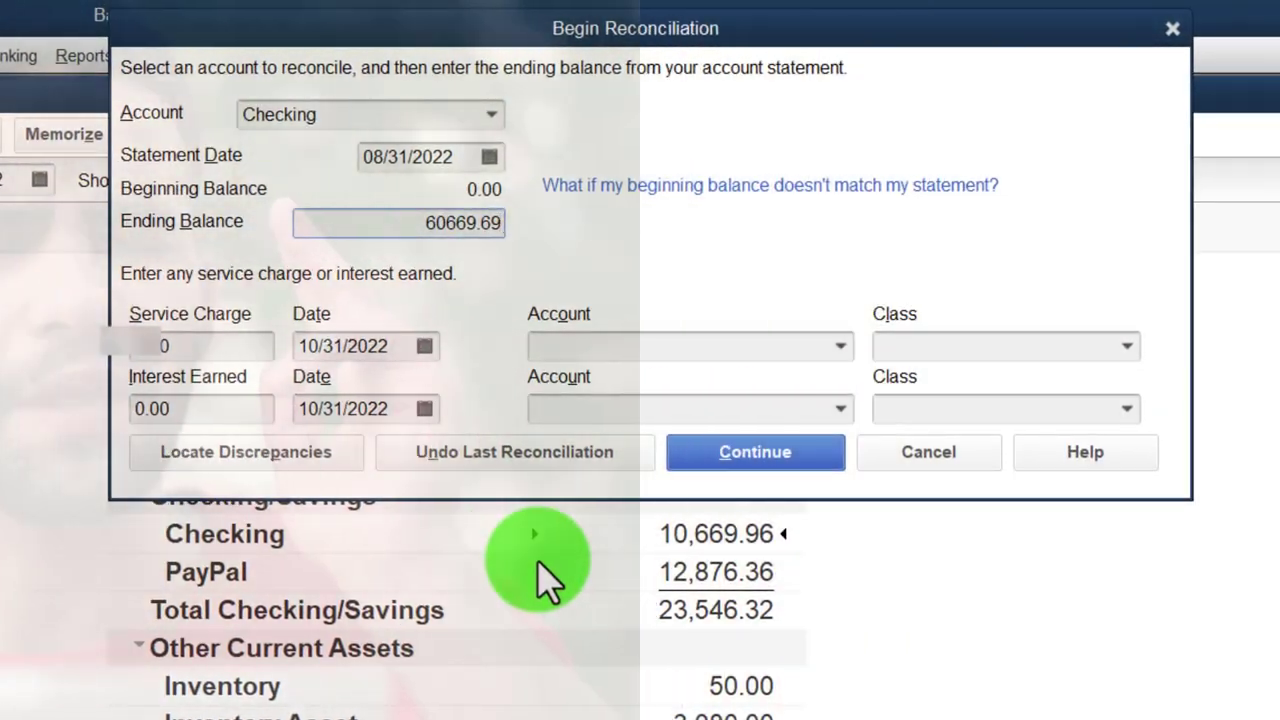
pyautogui.press('BackSpace')
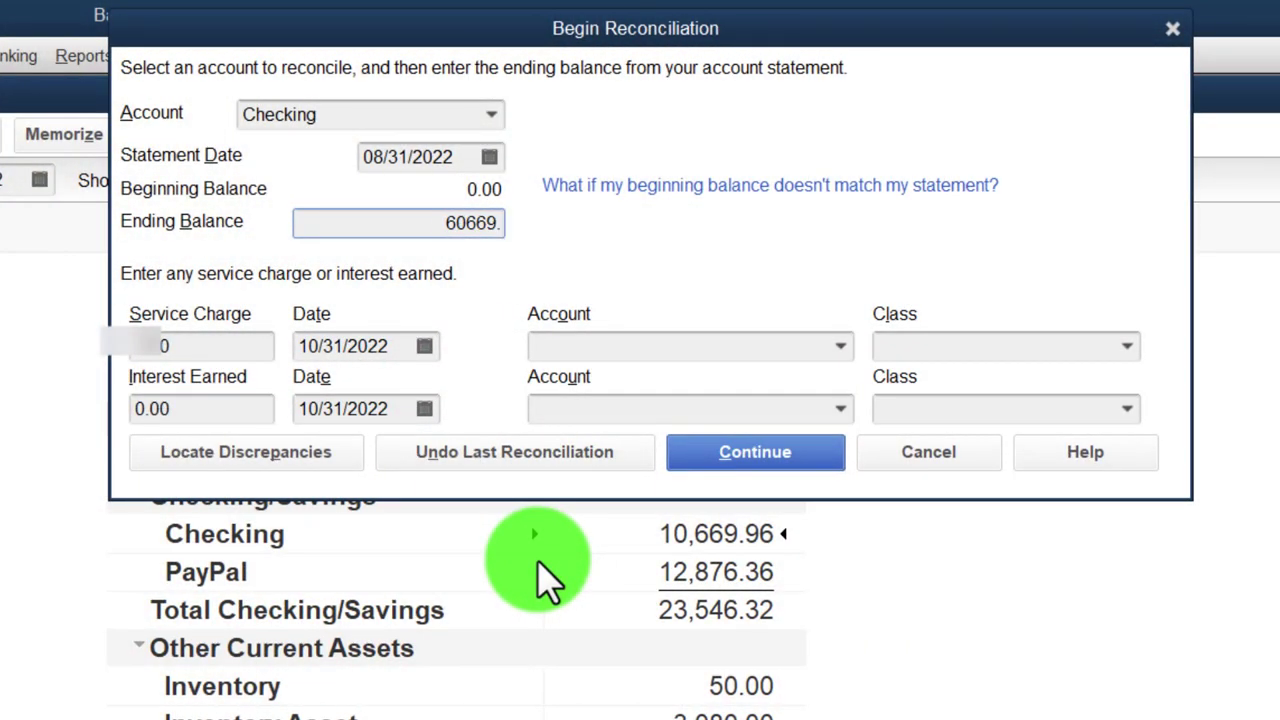
pyautogui.press('Tab')
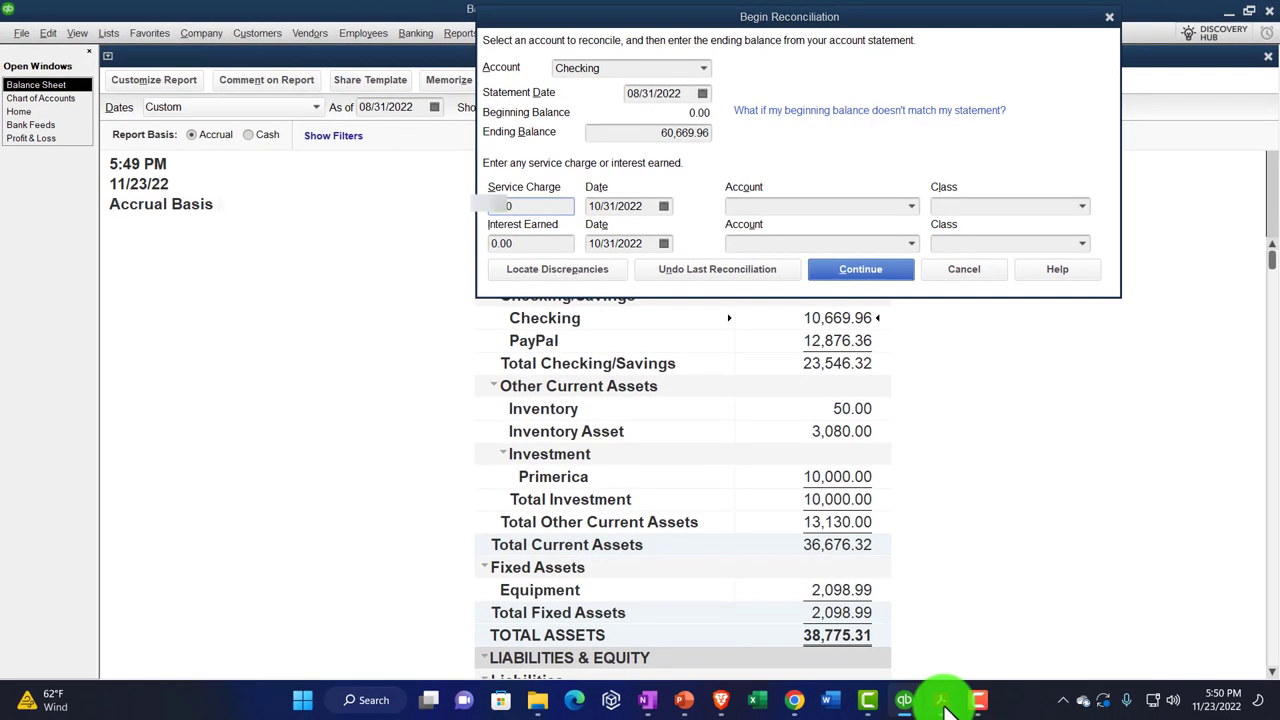
# - Continue to the Checking reconciliation's transaction lists, hiding entries after the statement's end date, and unmark all transactions
pyautogui.click(942, 702)
pyautogui.click(945, 703)
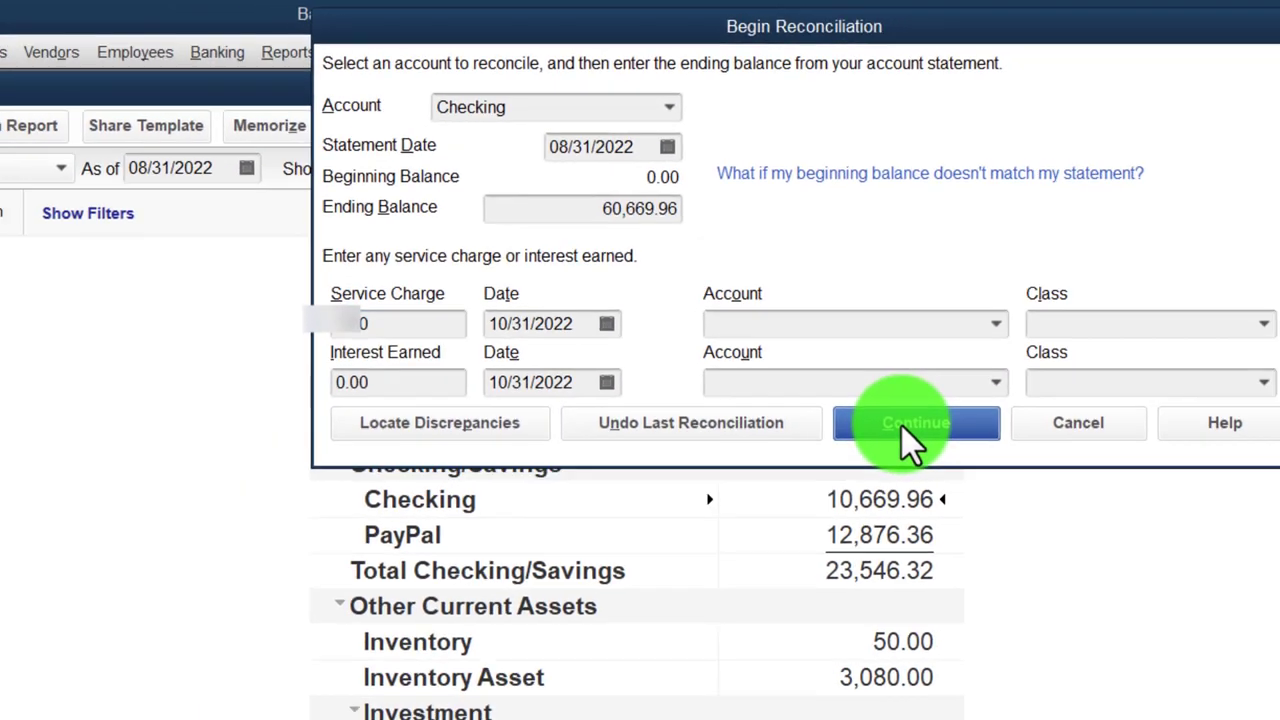
pyautogui.click(950, 535)
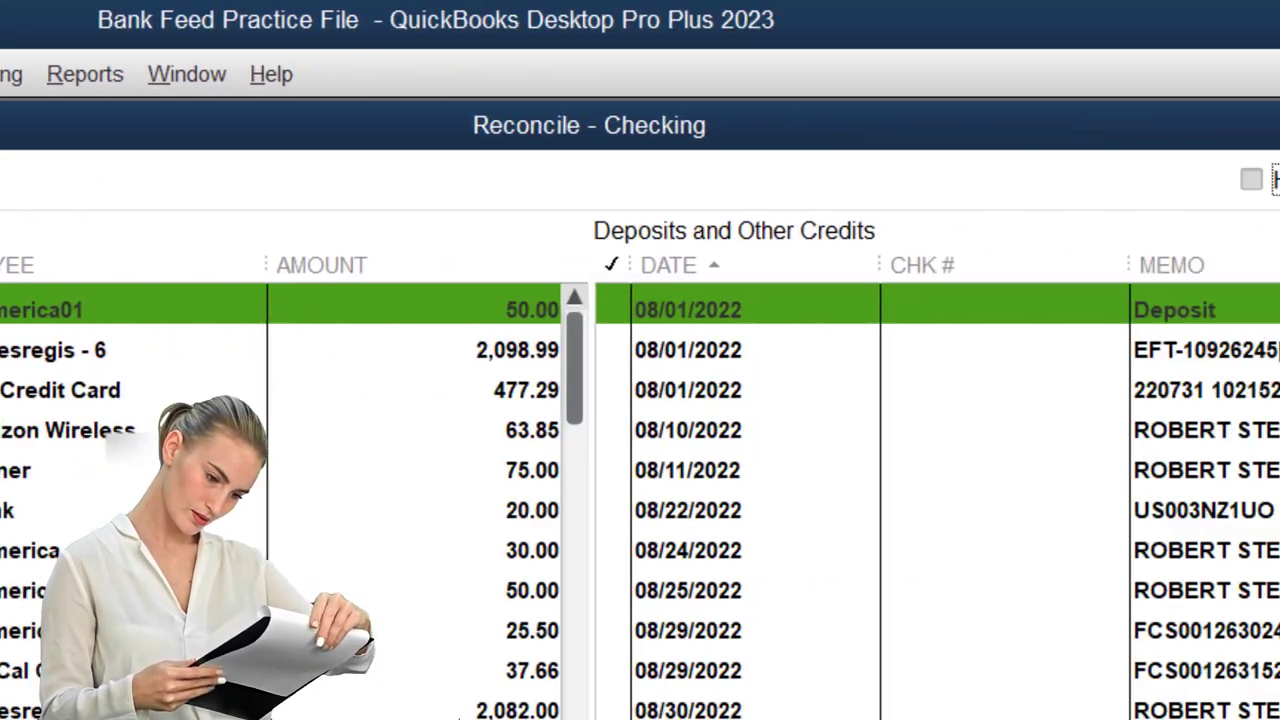
pyautogui.click(626, 196)
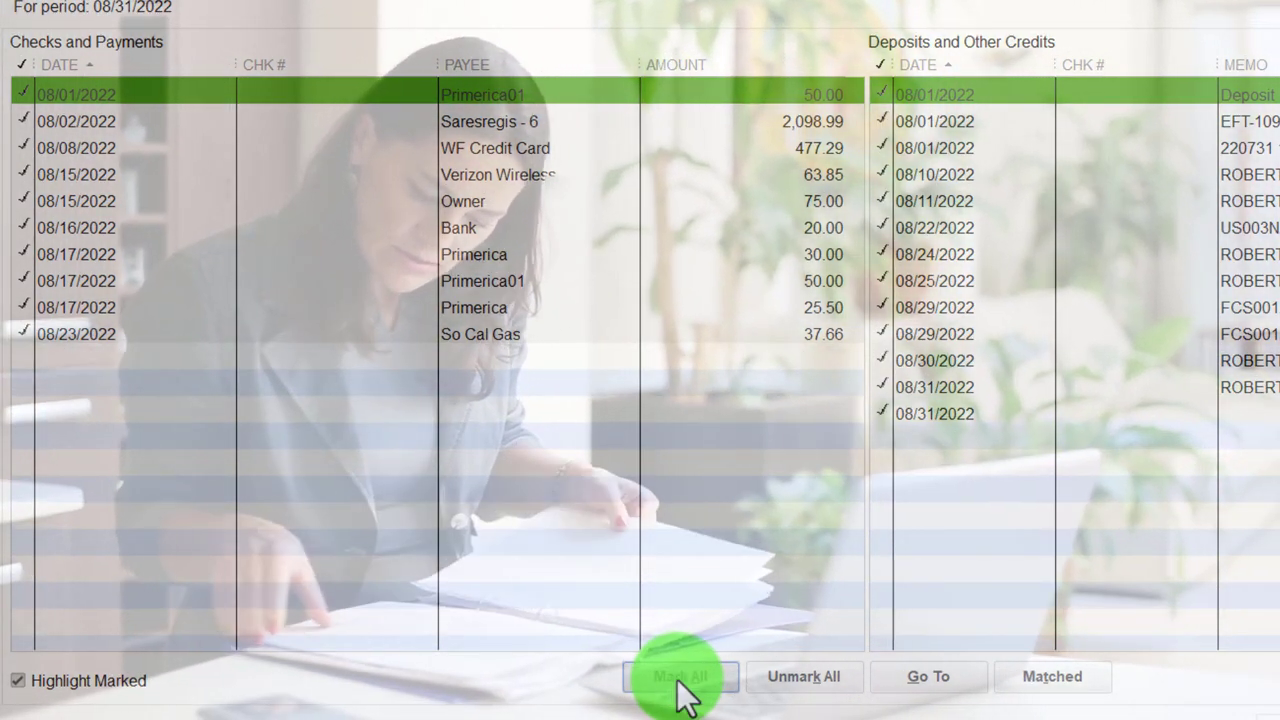
pyautogui.click(792, 676)
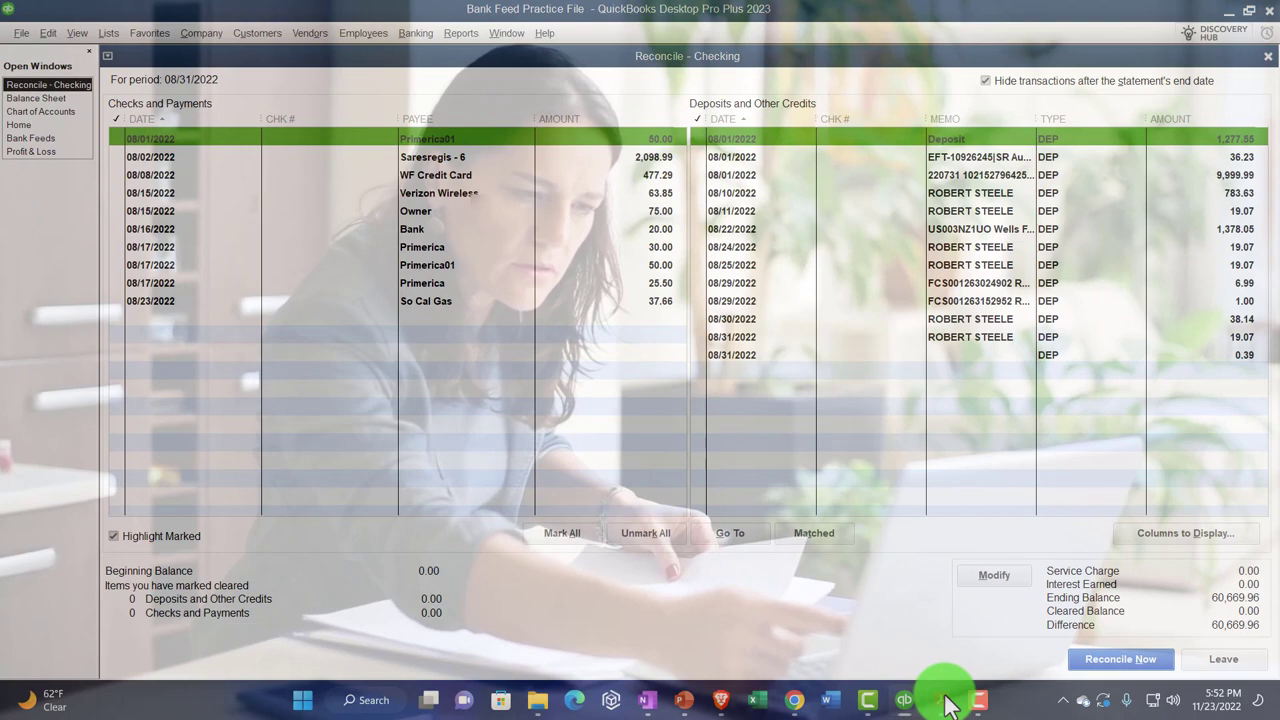
# - Review the opening balance, total additions, and total checks, withdrawals and fees on the bank statement PDF
pyautogui.click(978, 700)
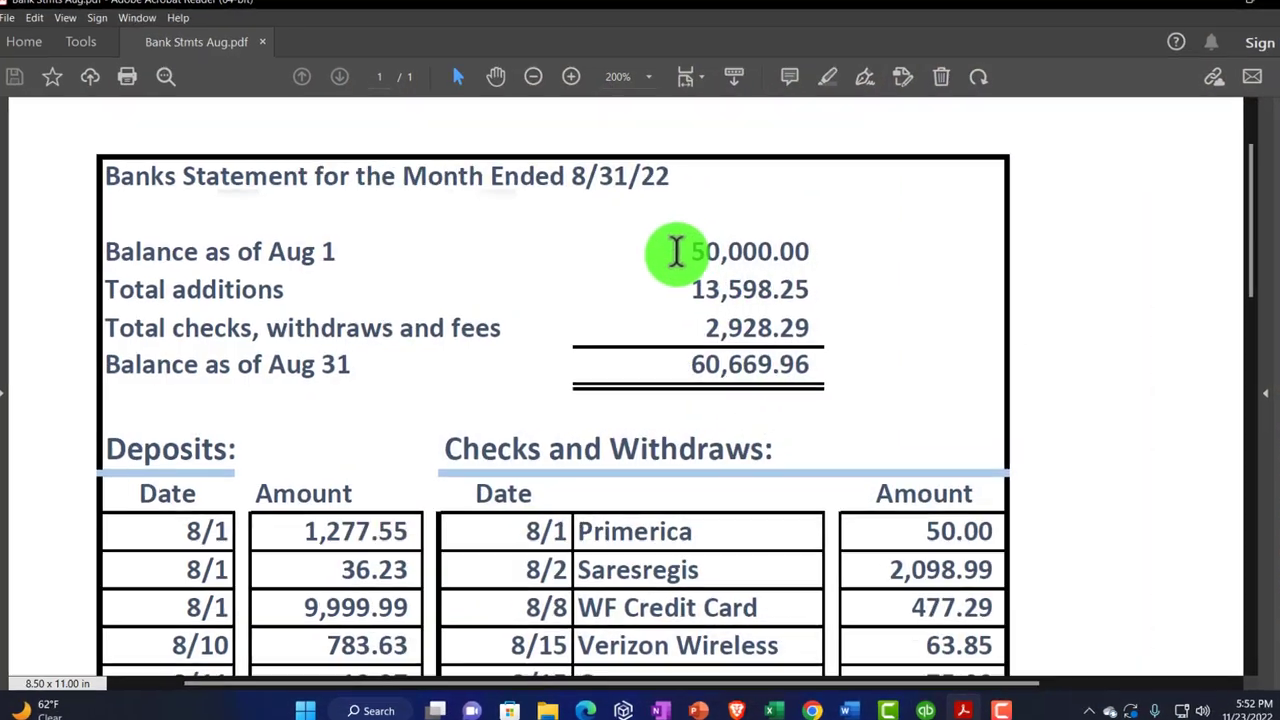
pyautogui.moveTo(676, 252); pyautogui.dragTo(810, 252)
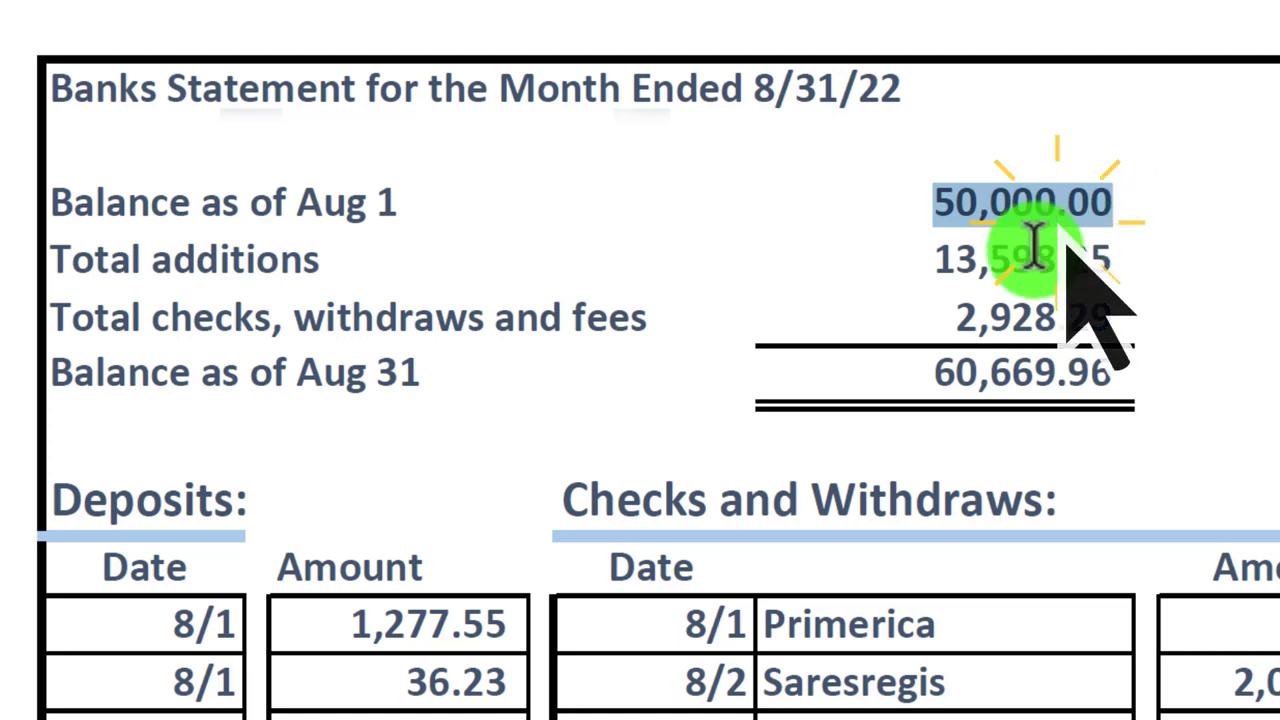
pyautogui.moveTo(936, 260); pyautogui.dragTo(1003, 317)
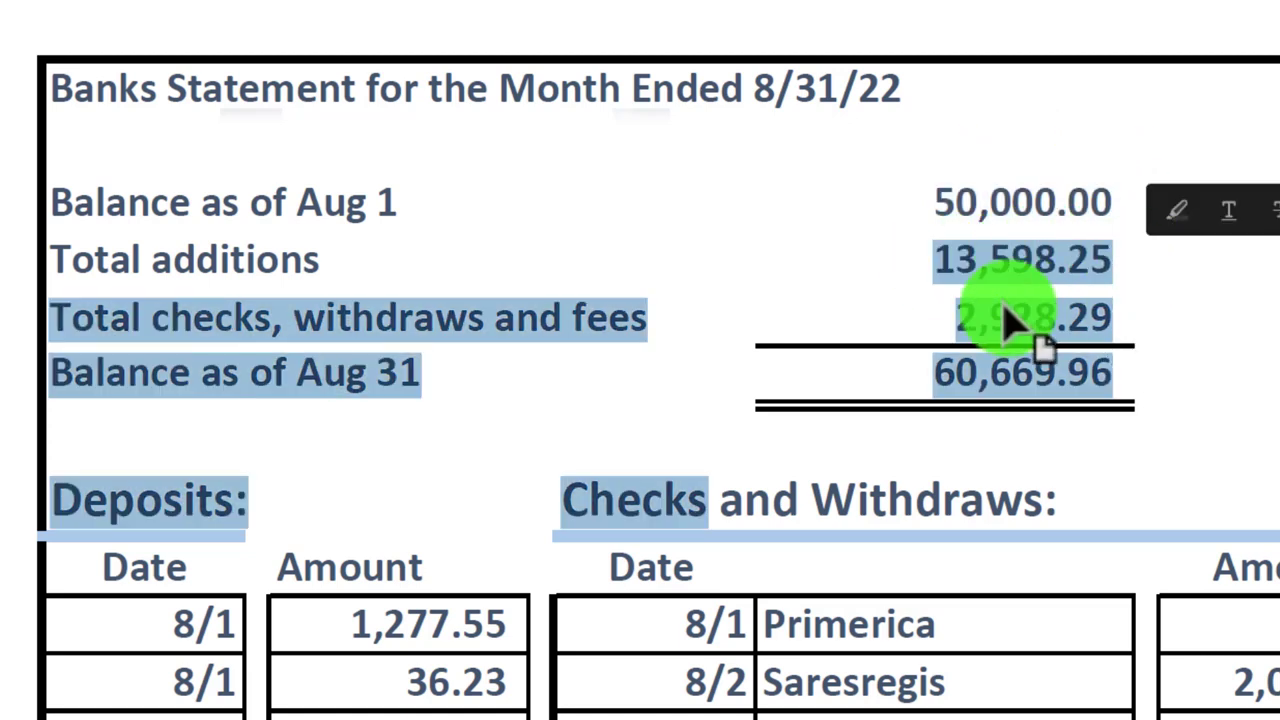
pyautogui.click(965, 315)
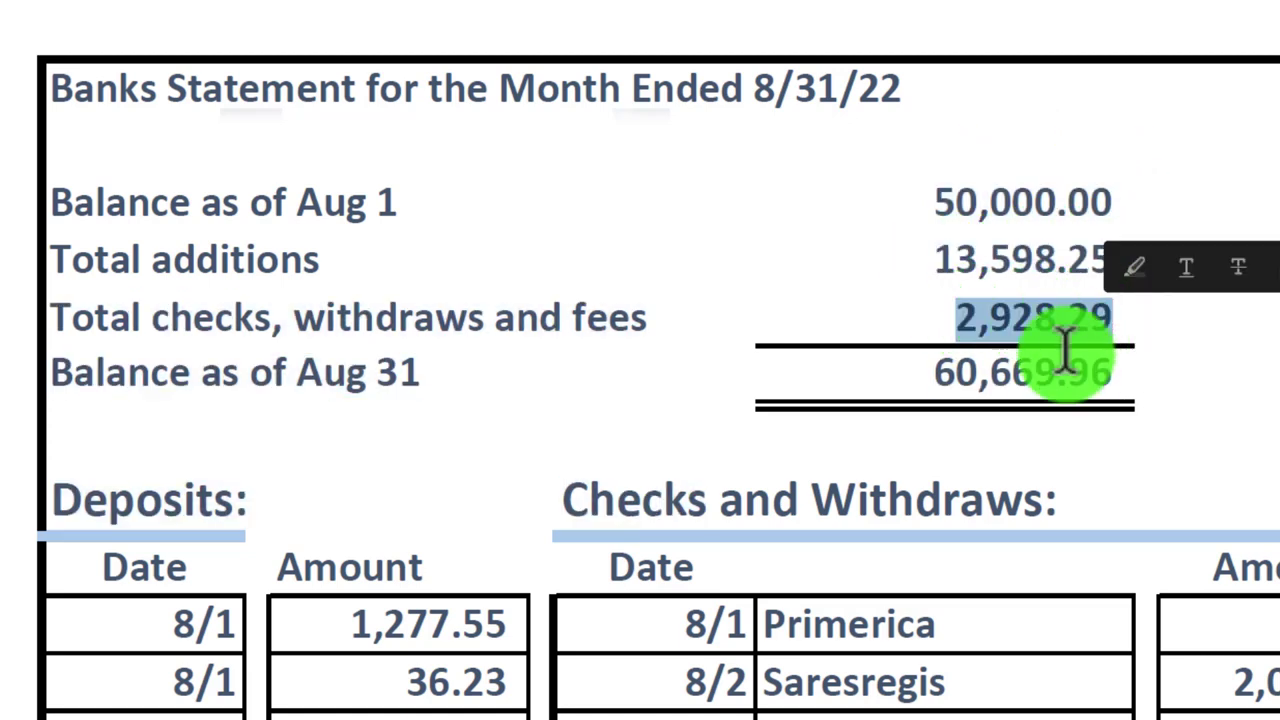
# - Examine the statement's deposit and withdrawal lists together with its August 31 ending balance
pyautogui.scroll(-5, 1065, 350)
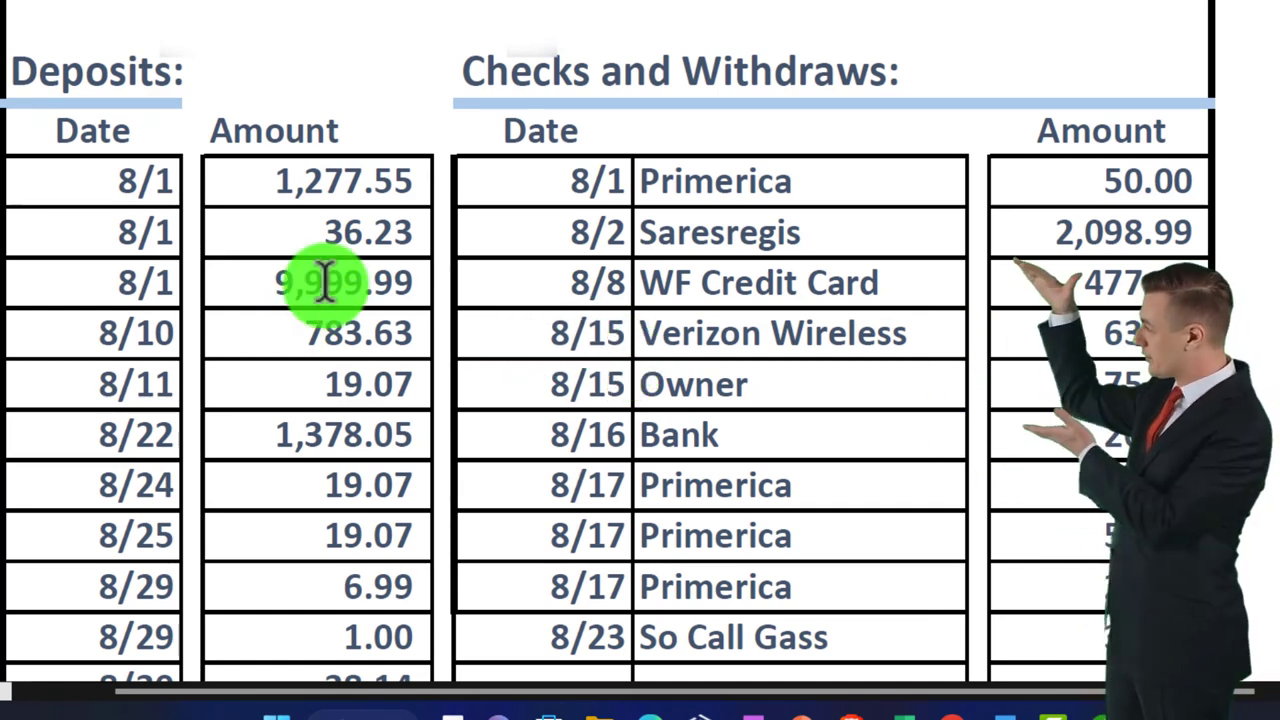
pyautogui.scroll(-1, 329, 277)
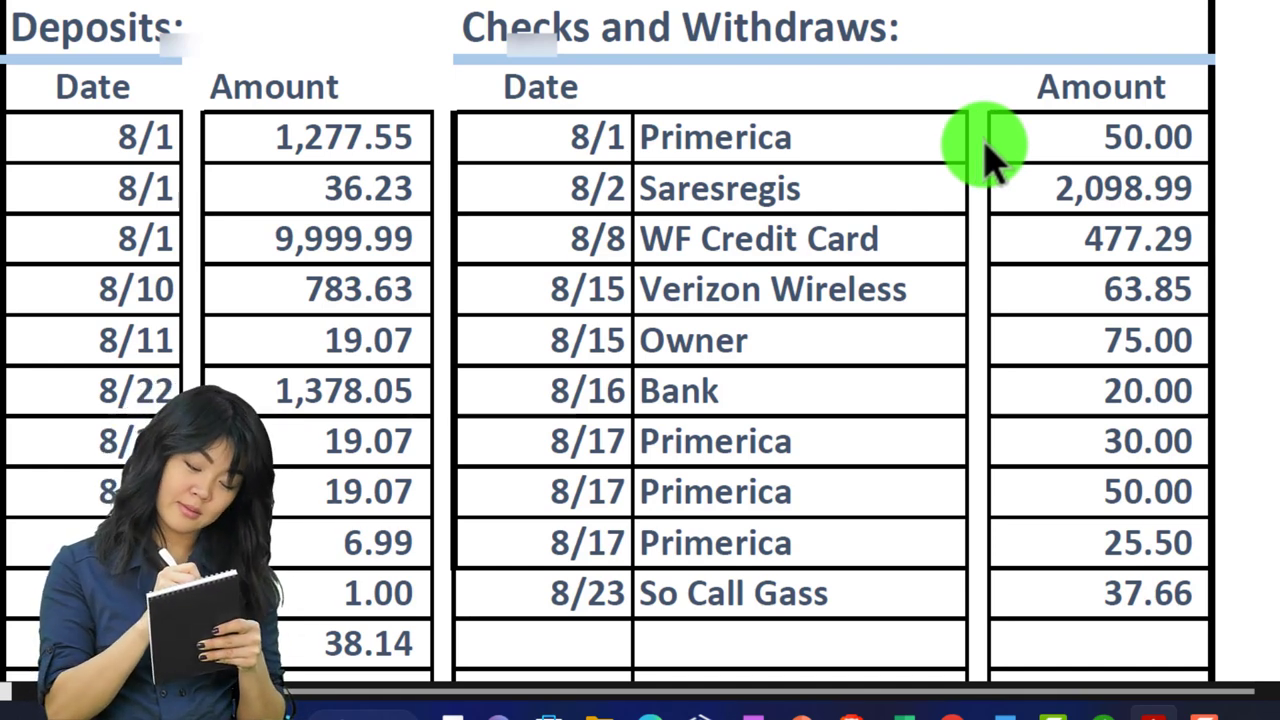
pyautogui.scroll(5, 985, 150)
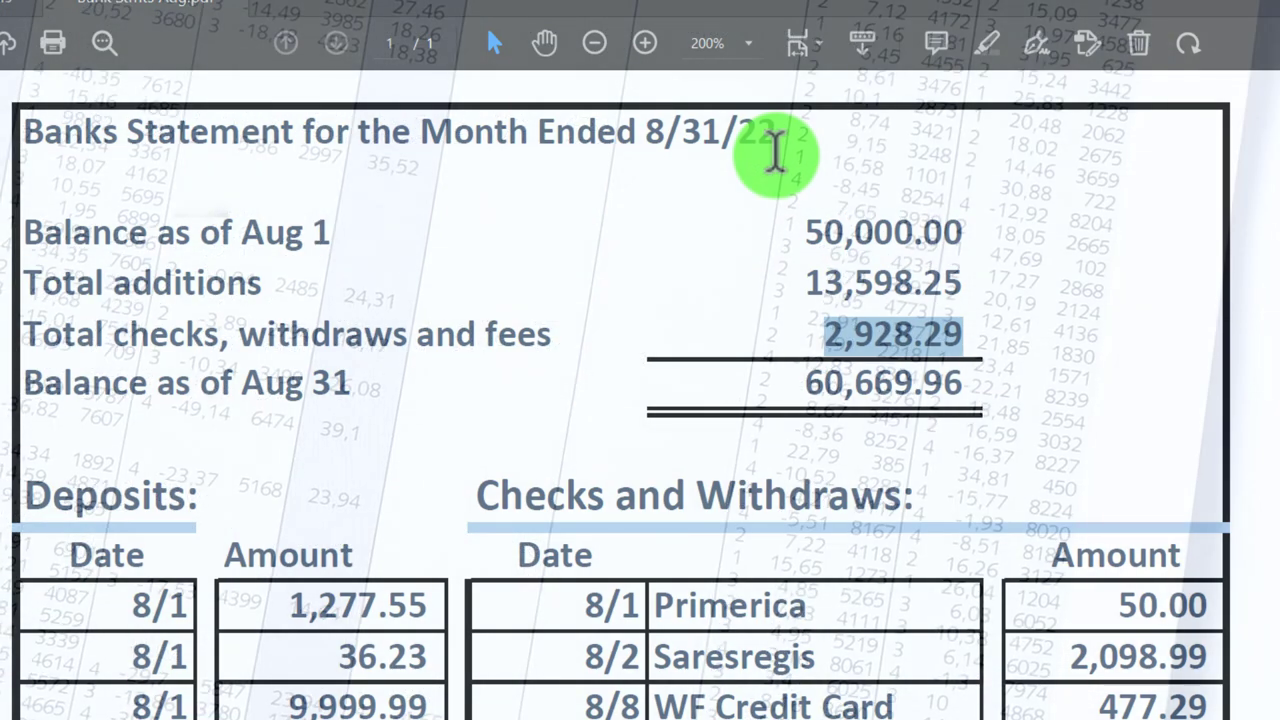
pyautogui.moveTo(805, 383); pyautogui.dragTo(989, 380)
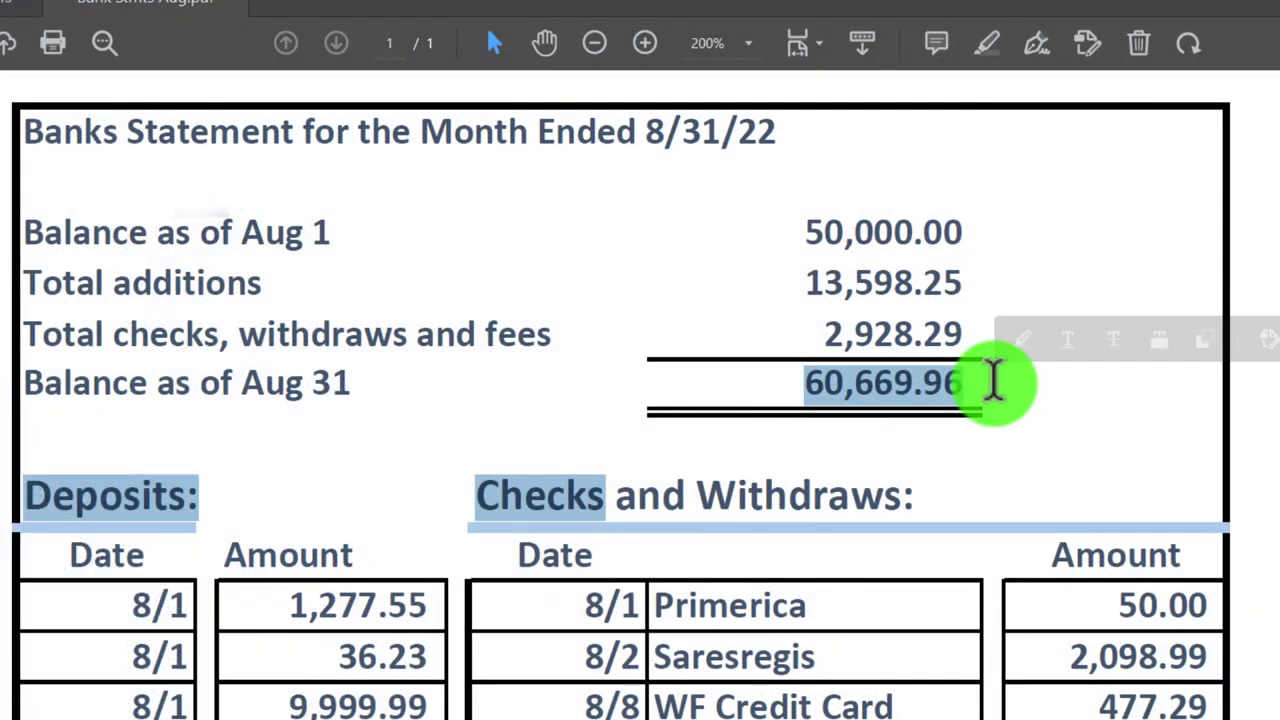
pyautogui.click(995, 388)
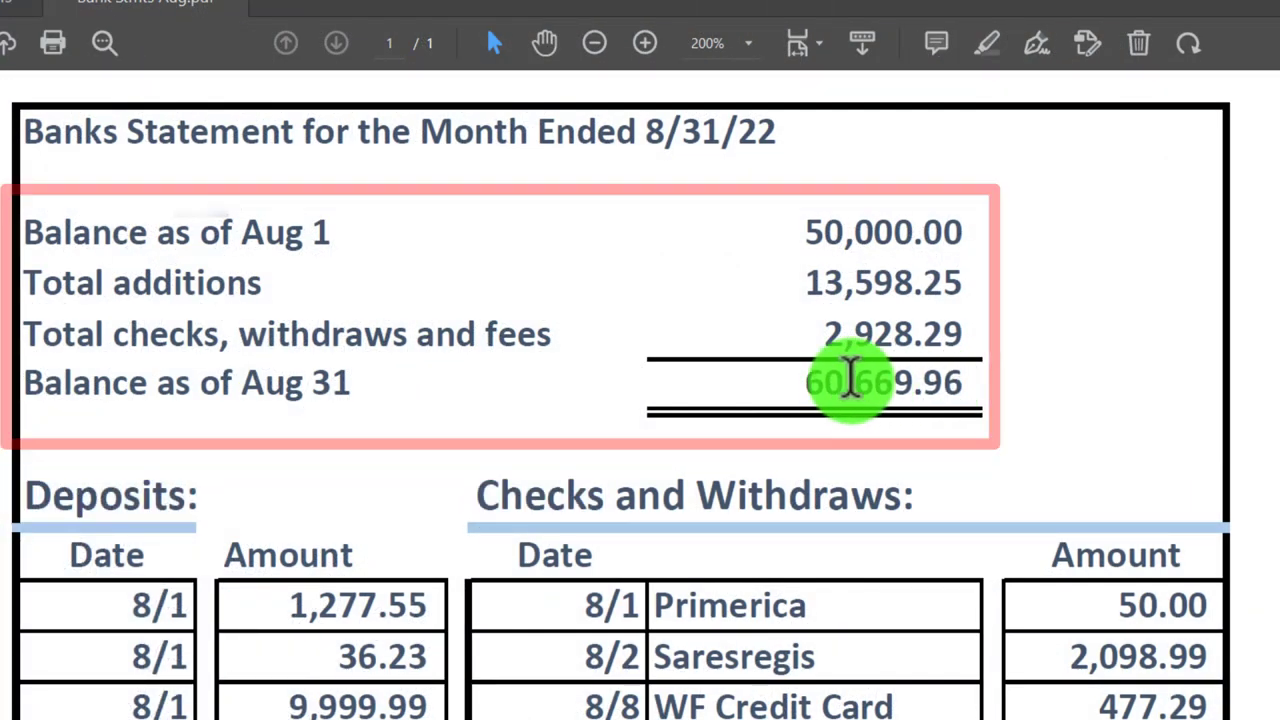
pyautogui.moveTo(817, 383); pyautogui.dragTo(971, 391)
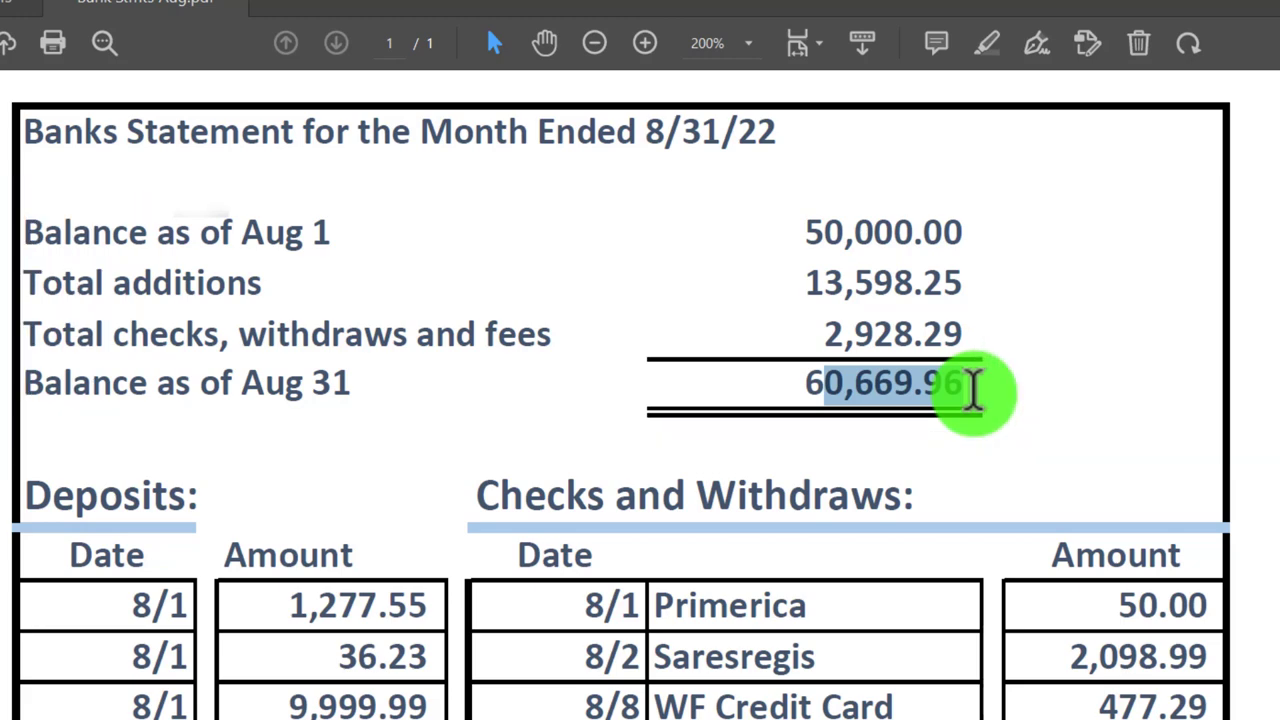
pyautogui.scroll(-3, 965, 390)
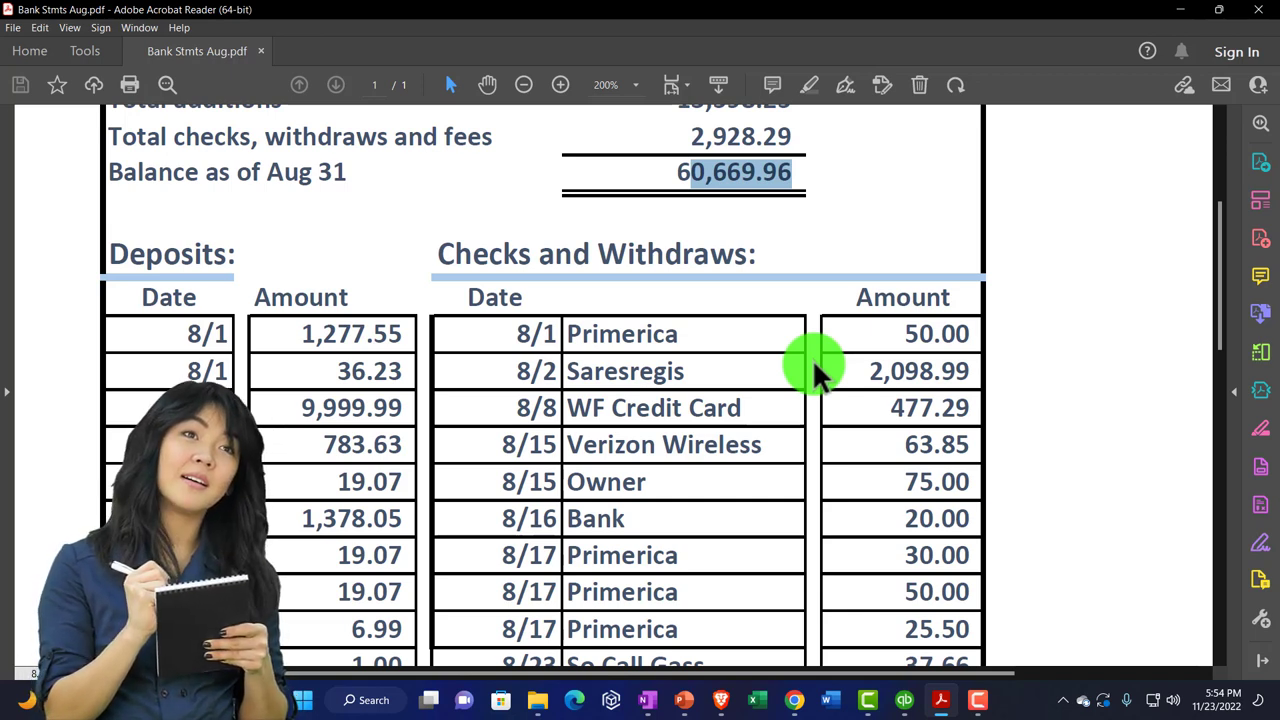
# - View the Checking account balance on the QuickBooks Home page, and return to the bank statement's deposit and withdrawal lists
pyautogui.click(906, 700)
pyautogui.click(40, 140)
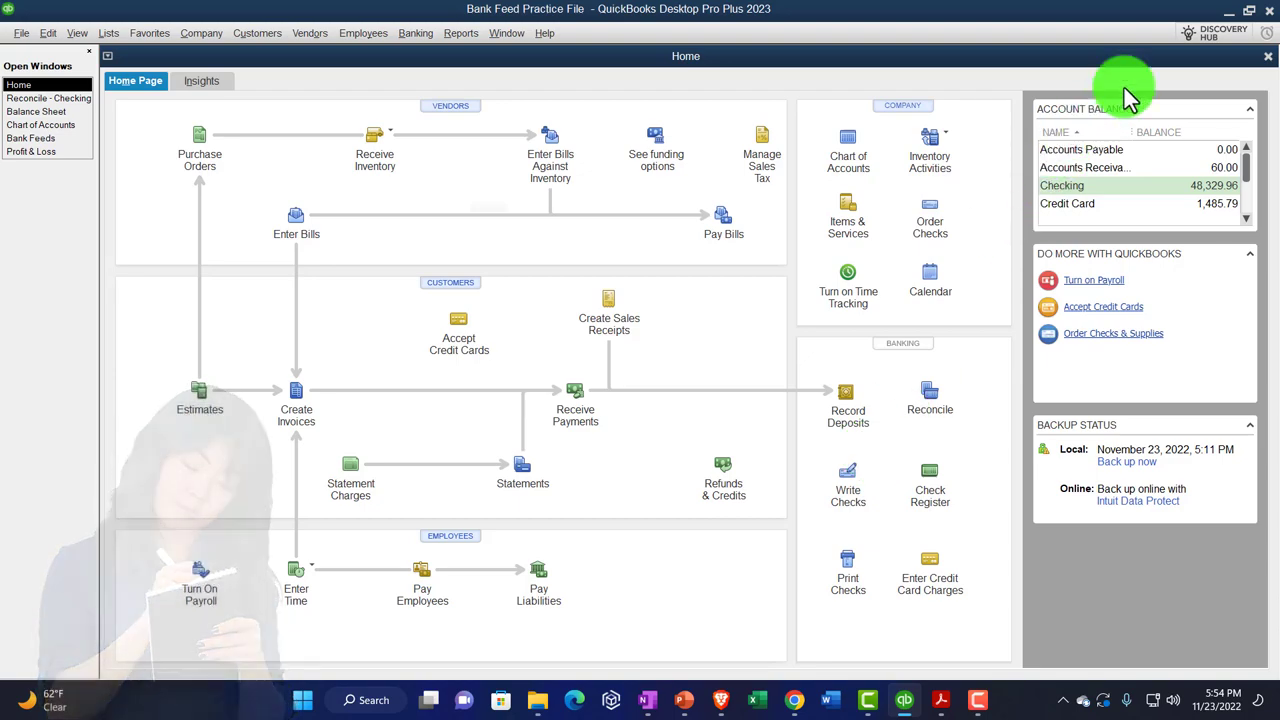
pyautogui.click(1240, 12)
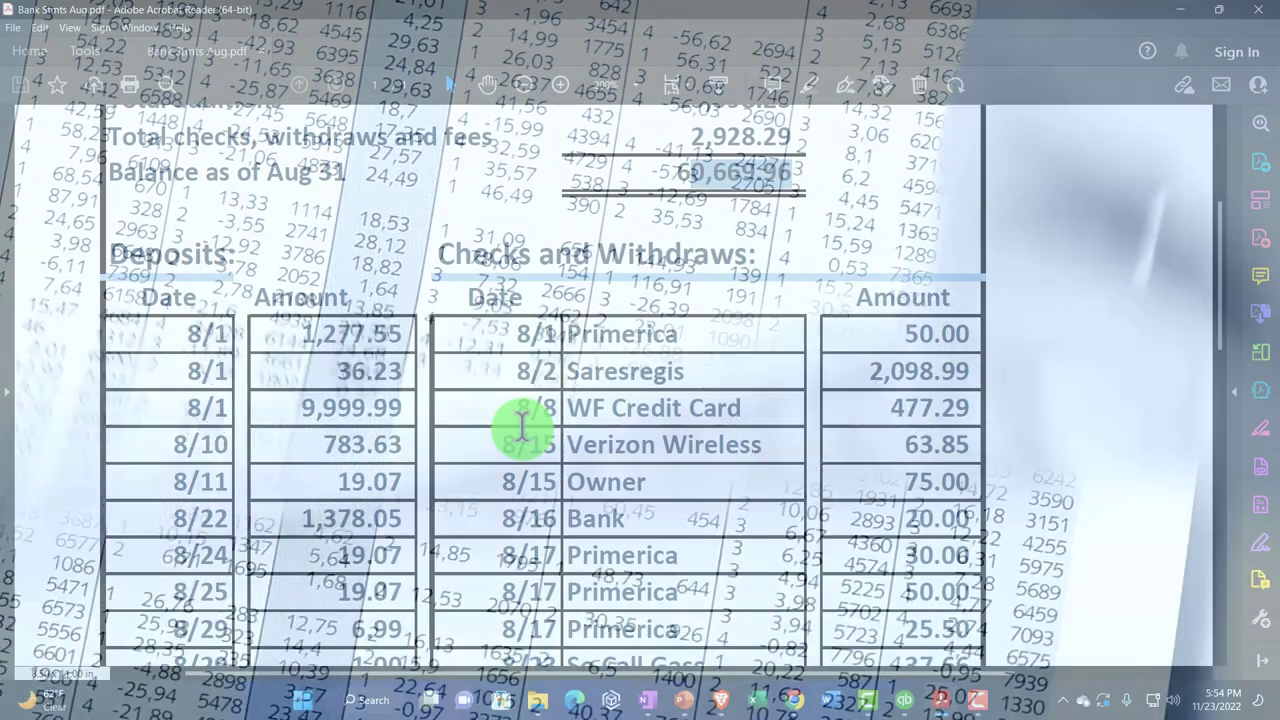
pyautogui.scroll(-3, 522, 425)
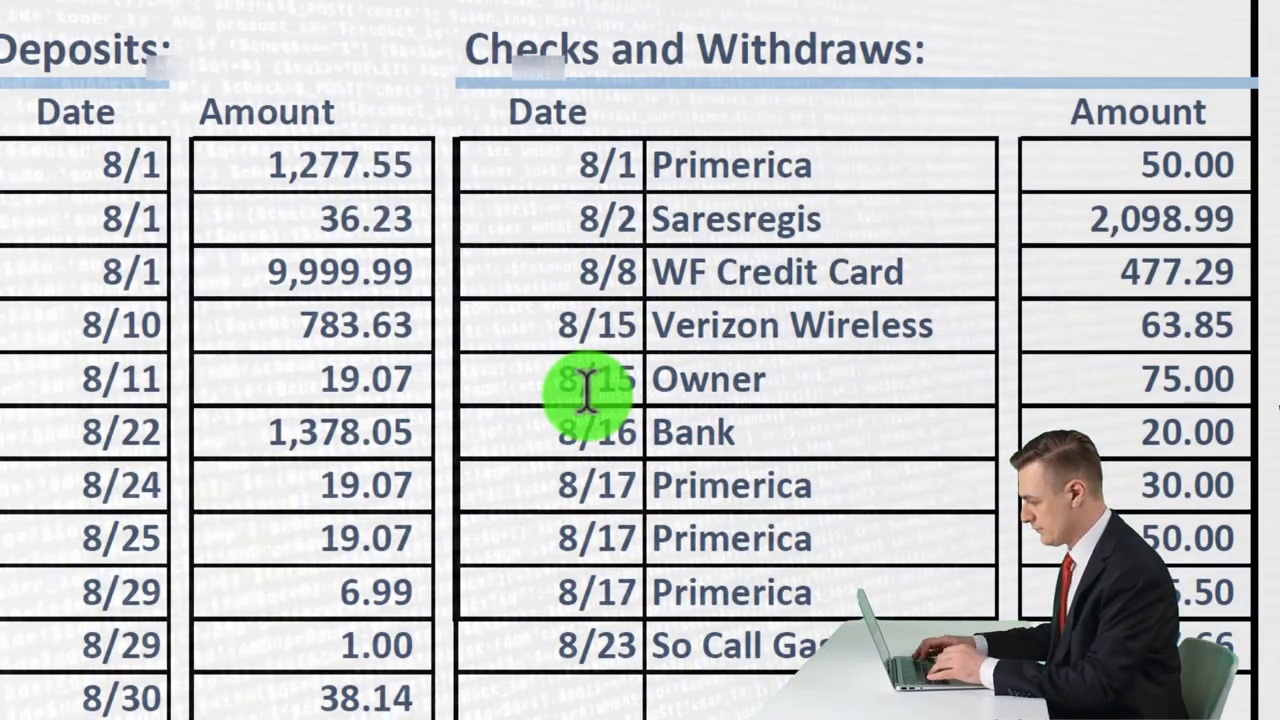
# - Return from the bank statement's summary to the Checking reconciliation in QuickBooks and mark all listed transactions as cleared
pyautogui.scroll(5, 587, 390)
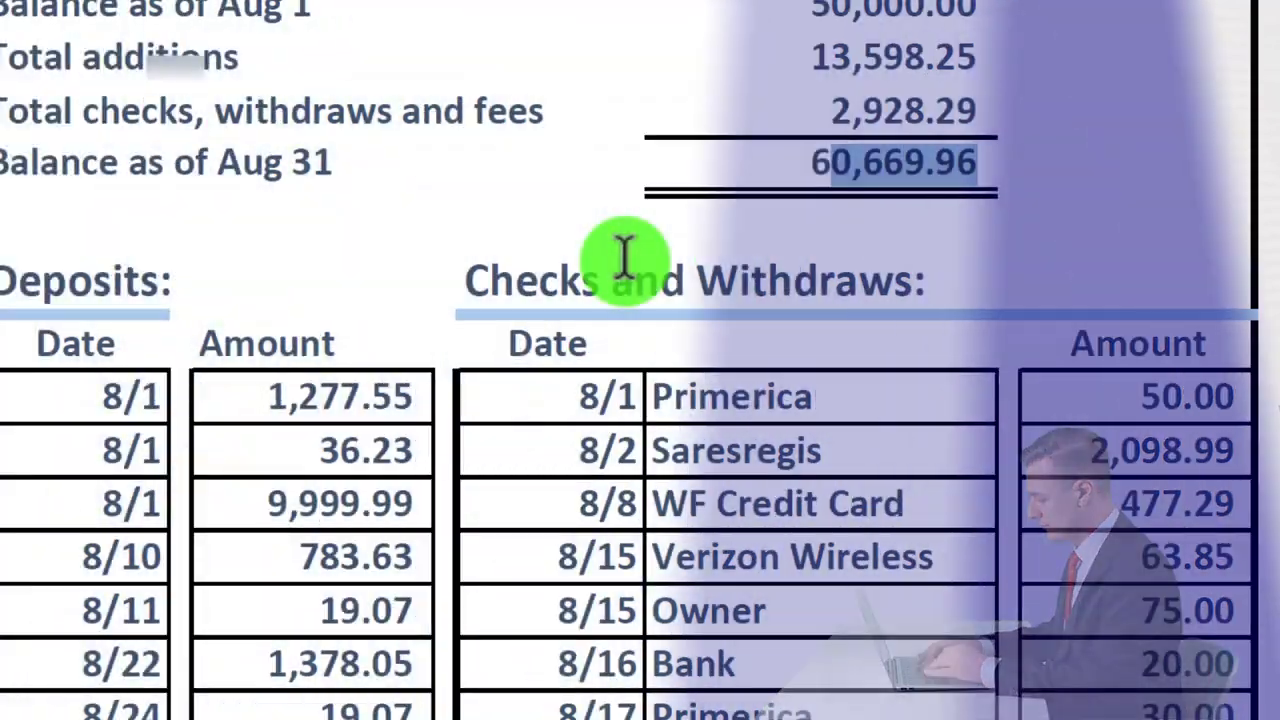
pyautogui.click(625, 255)
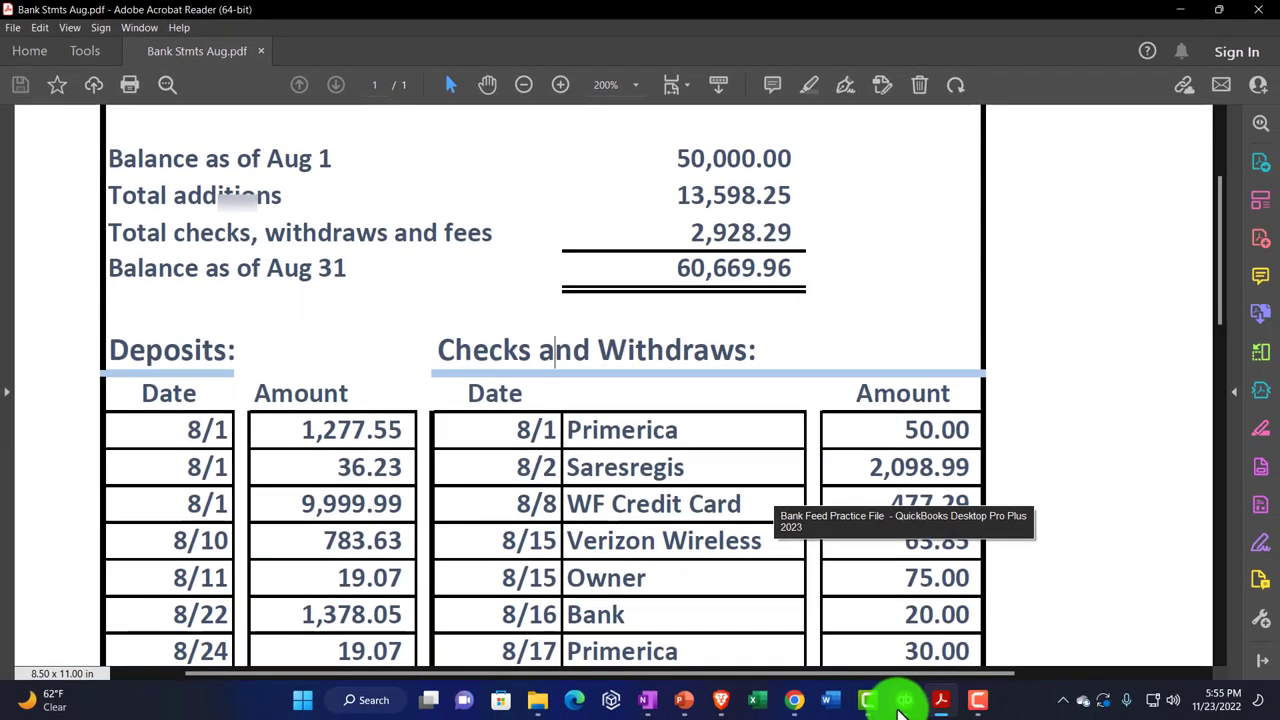
pyautogui.click(903, 703)
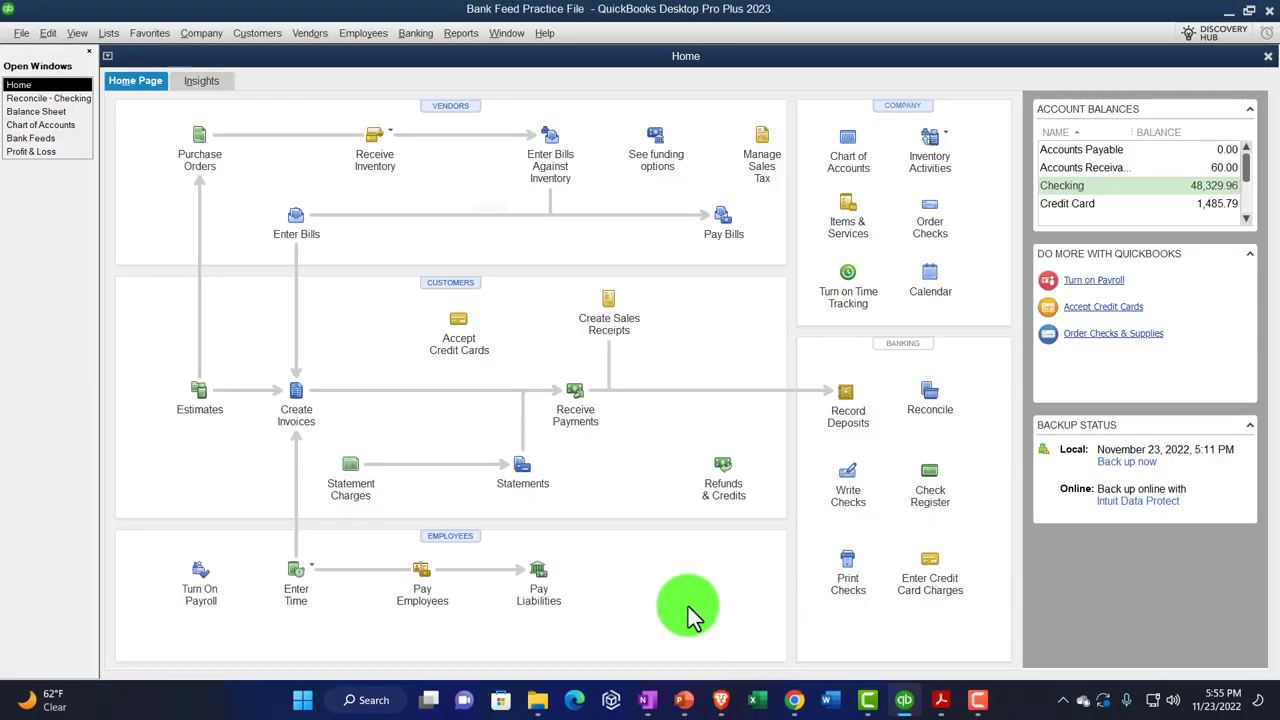
pyautogui.click(55, 99)
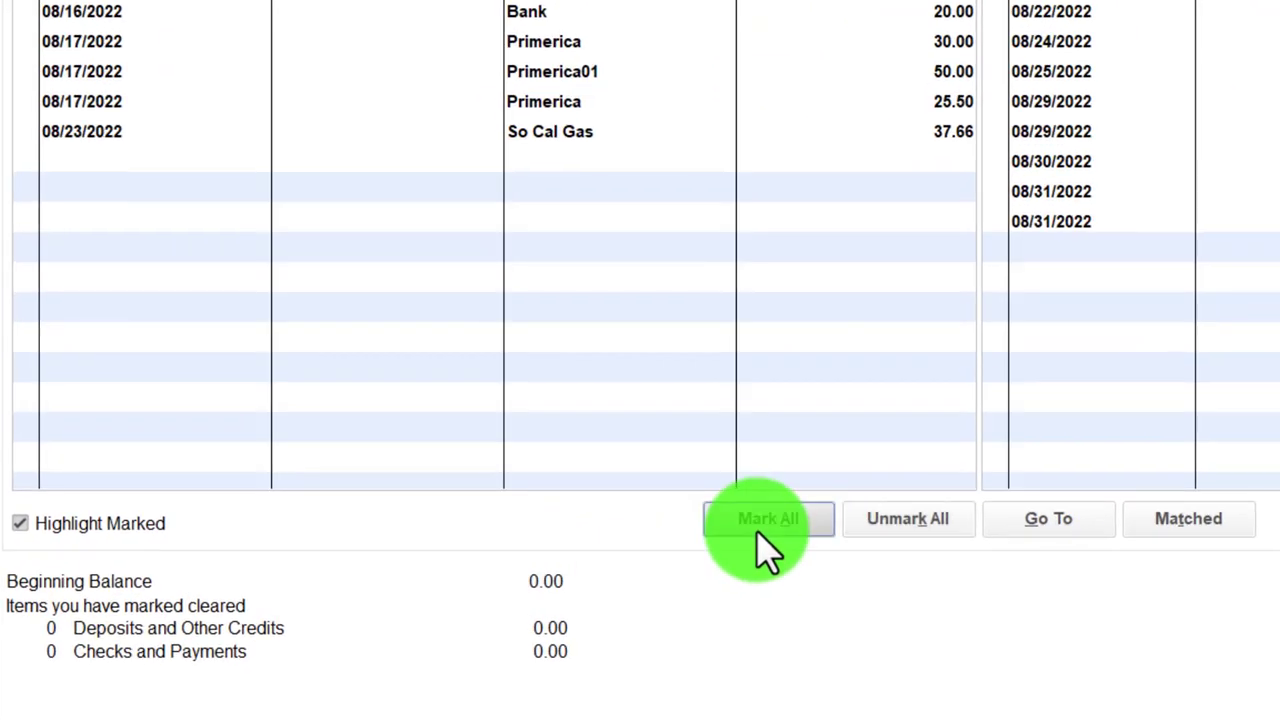
pyautogui.click(760, 545)
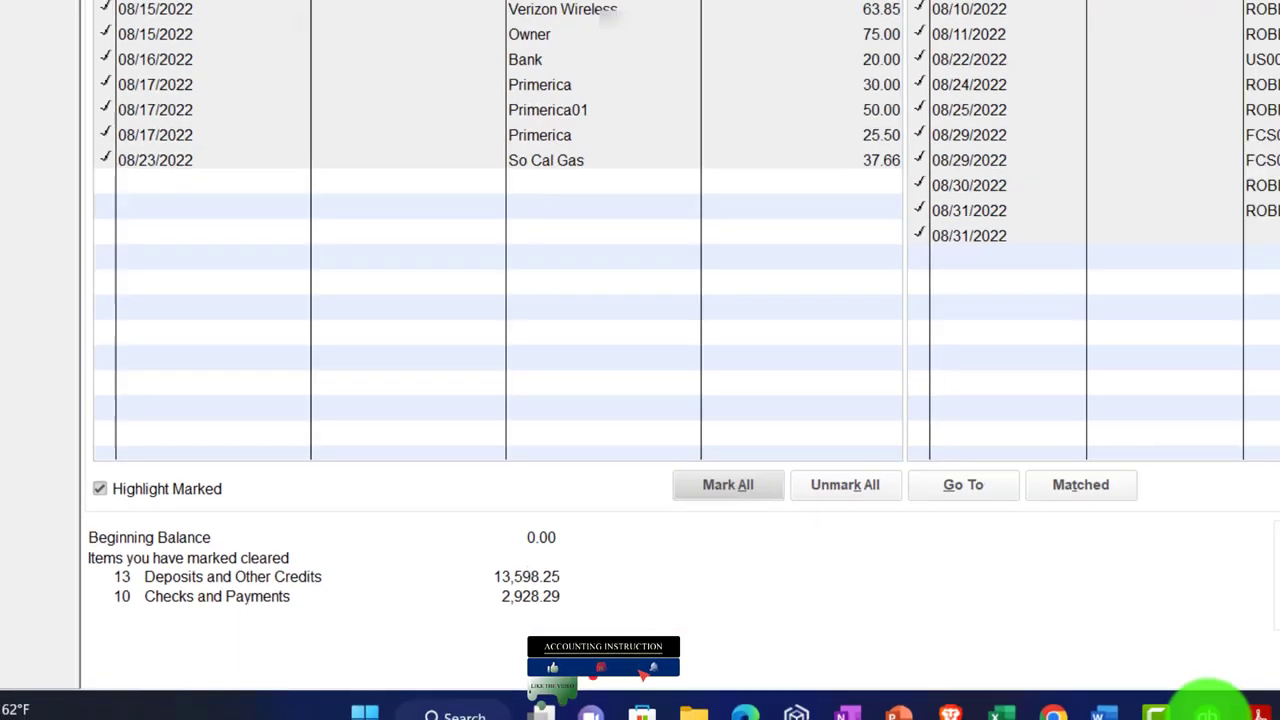
# - Compare the reconciliation's marked totals with the bank statement's summary, and view the Balance Sheet as of August 31, 2022
pyautogui.click(906, 702)
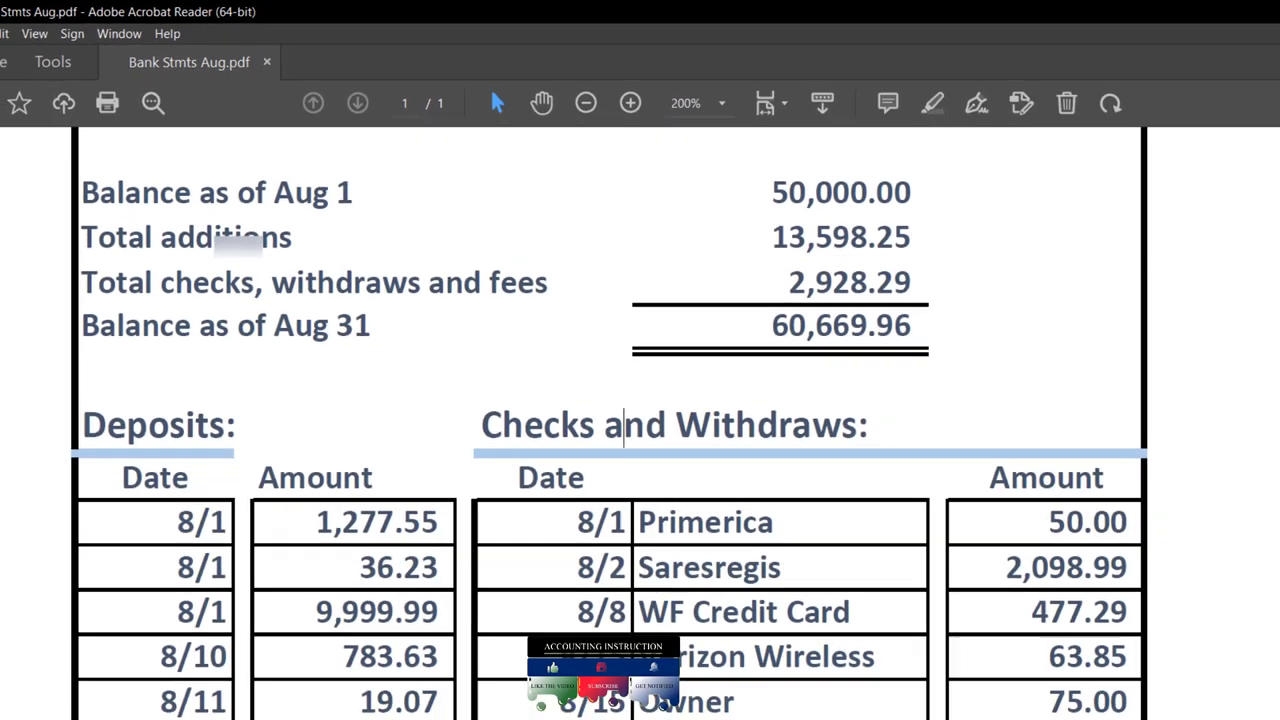
pyautogui.click(903, 697)
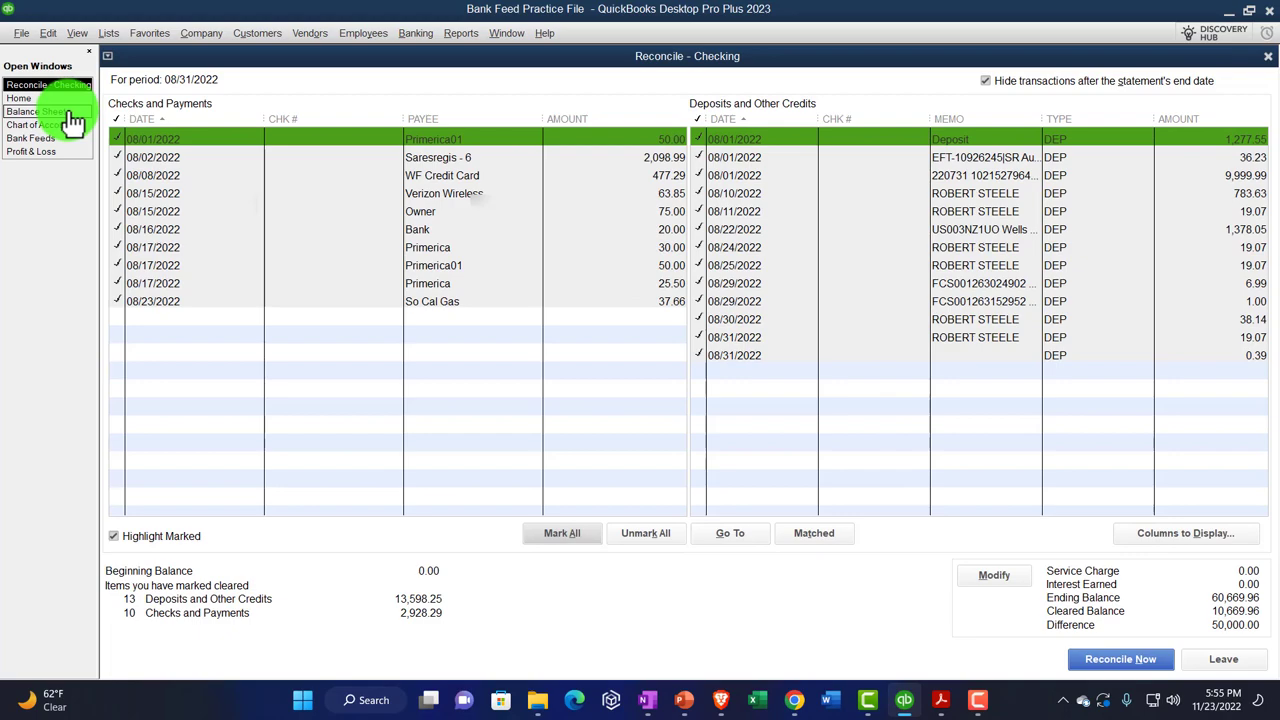
pyautogui.click(72, 112)
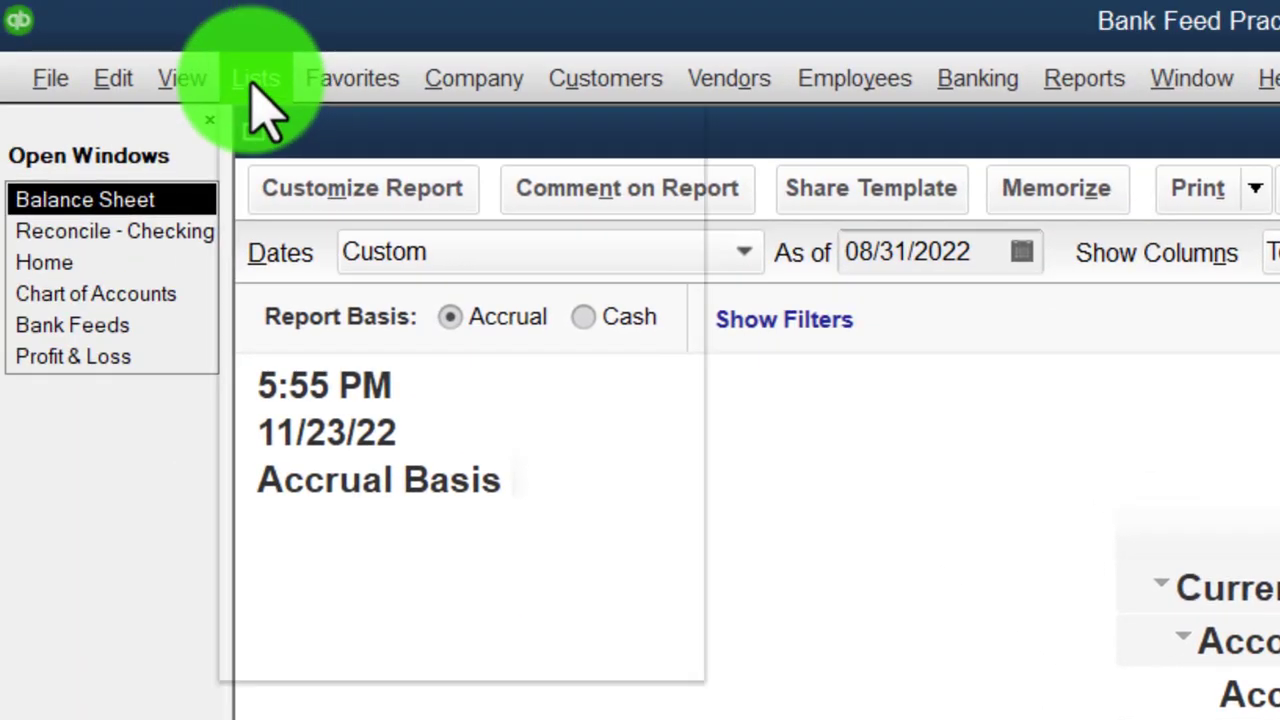
# - Record a 50,000 deposit dated 07/31/2022 to Owner Investment in the Checking register, and close the register and Chart of Accounts
pyautogui.click(286, 126)
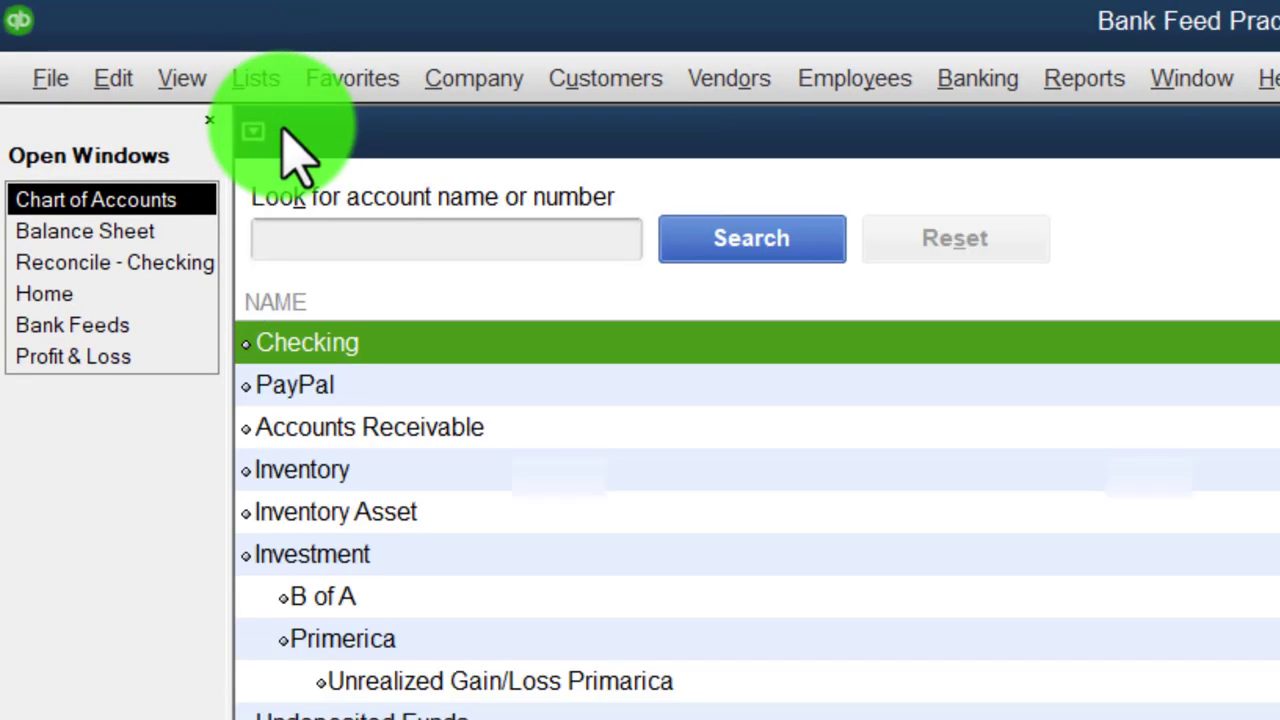
pyautogui.doubleClick(388, 335)
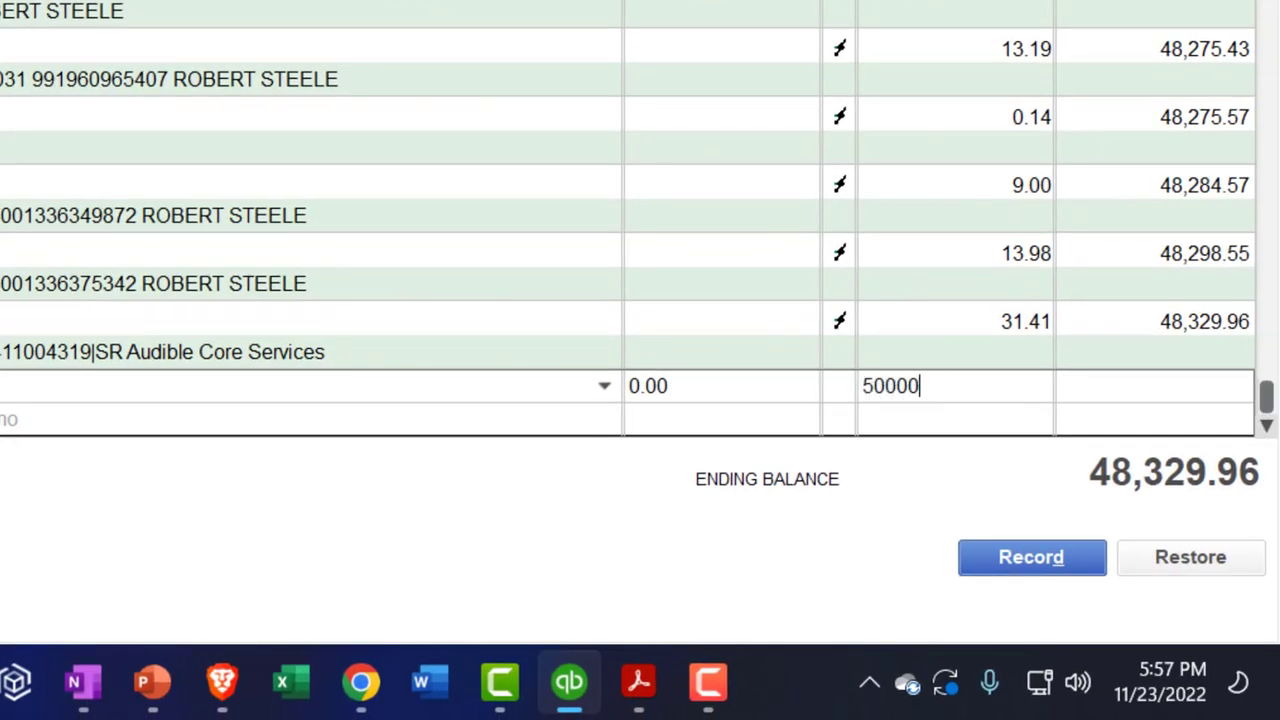
pyautogui.press('Return')
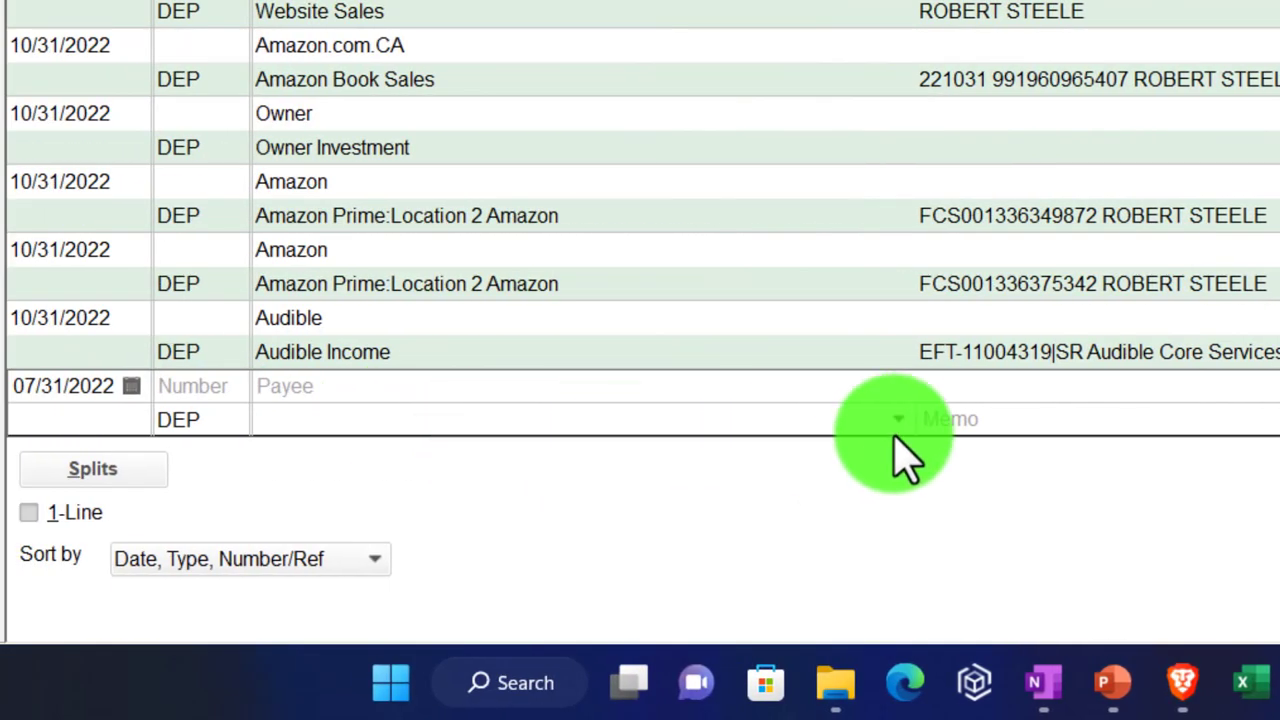
pyautogui.click(899, 421)
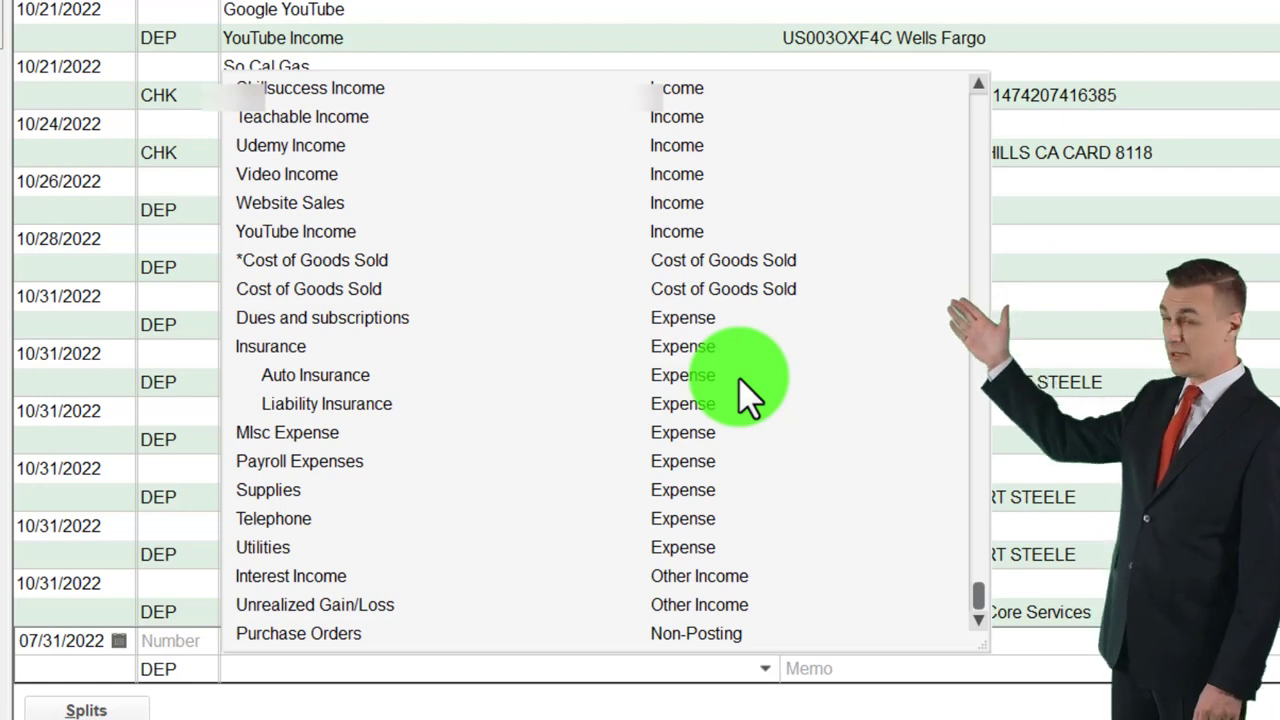
pyautogui.scroll(4, 748, 398)
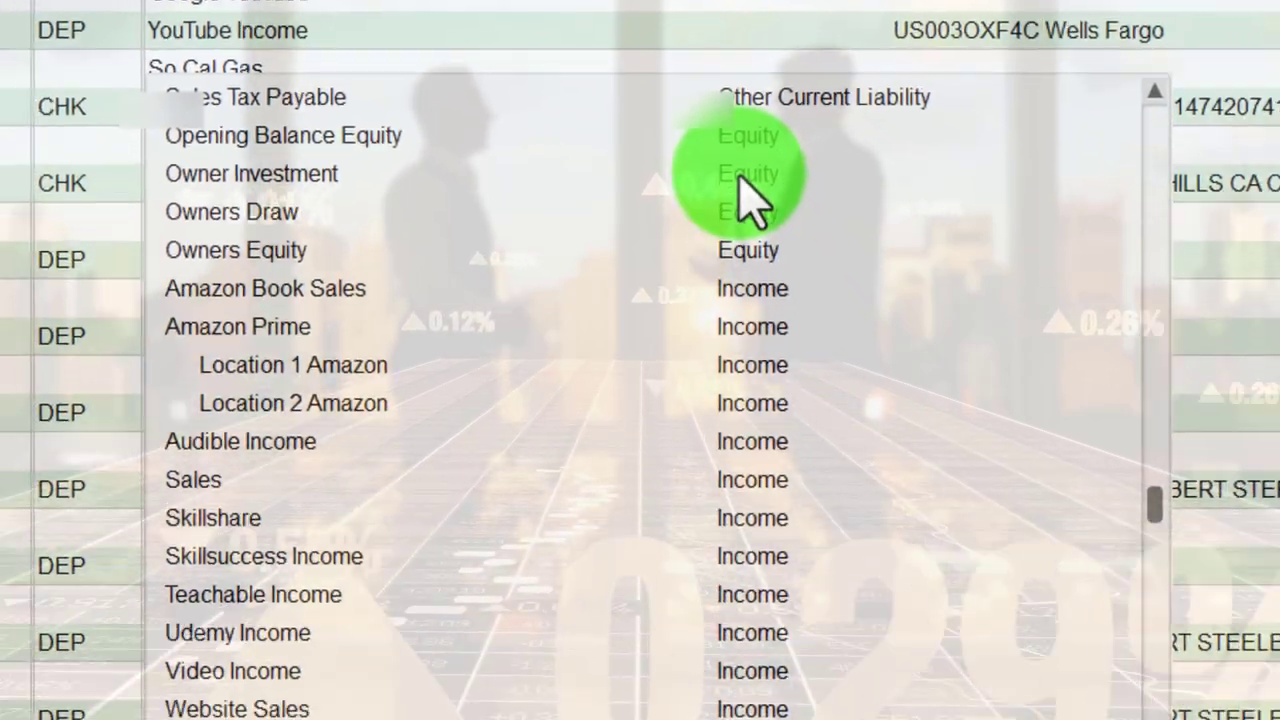
pyautogui.click(740, 176)
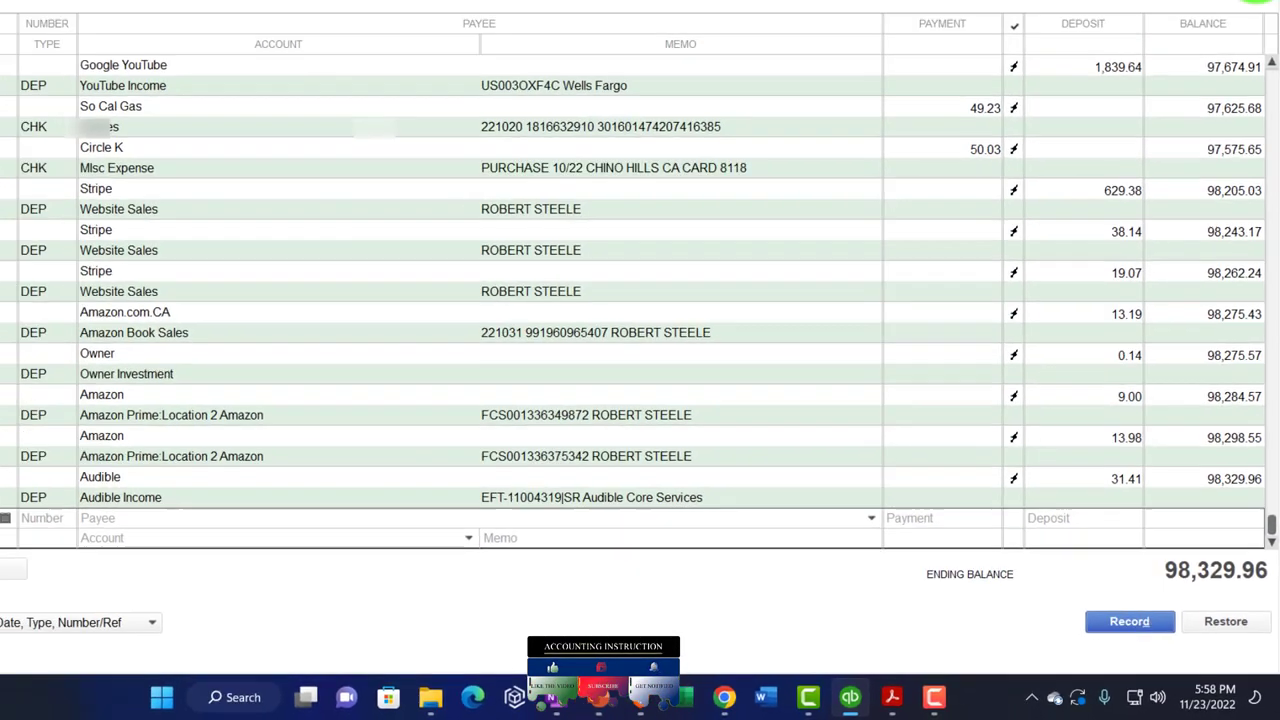
pyautogui.click(1266, 60)
pyautogui.click(1267, 58)
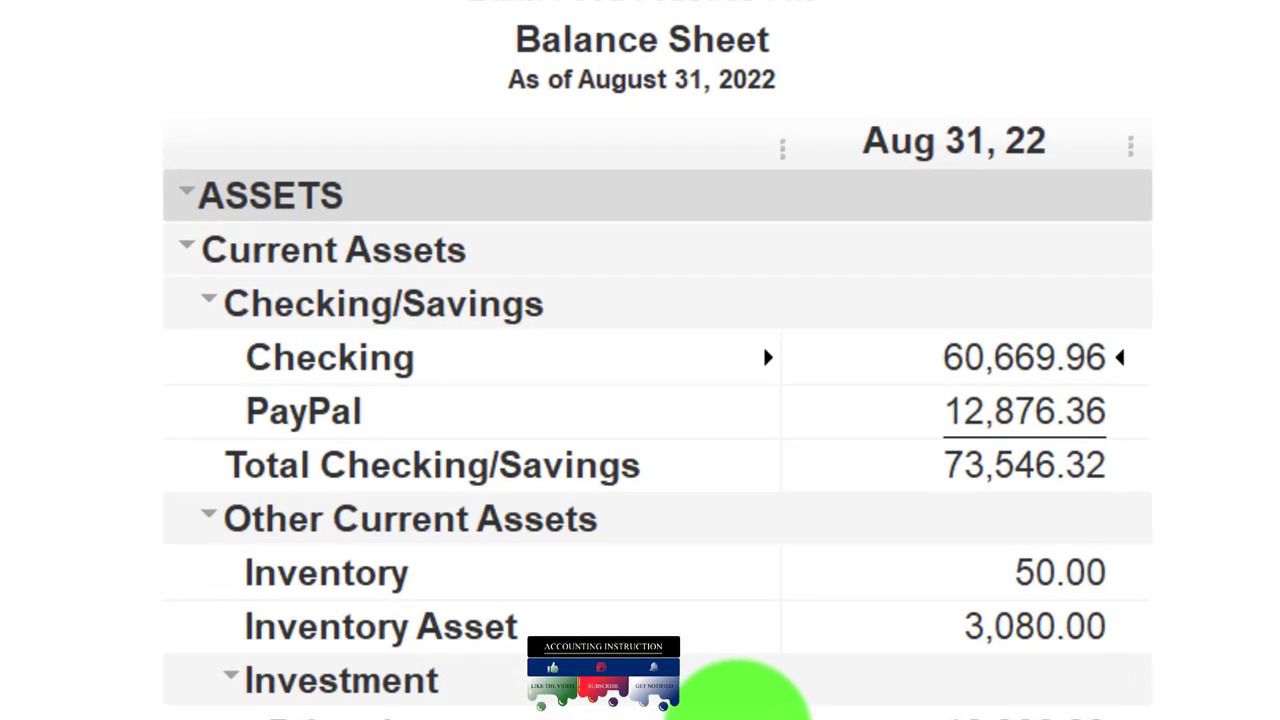
# - Review the Checking transactions behind the Balance Sheet amount from 08/30/2021 to 08/31/2022, and close the detail report
pyautogui.doubleClick(1000, 357)
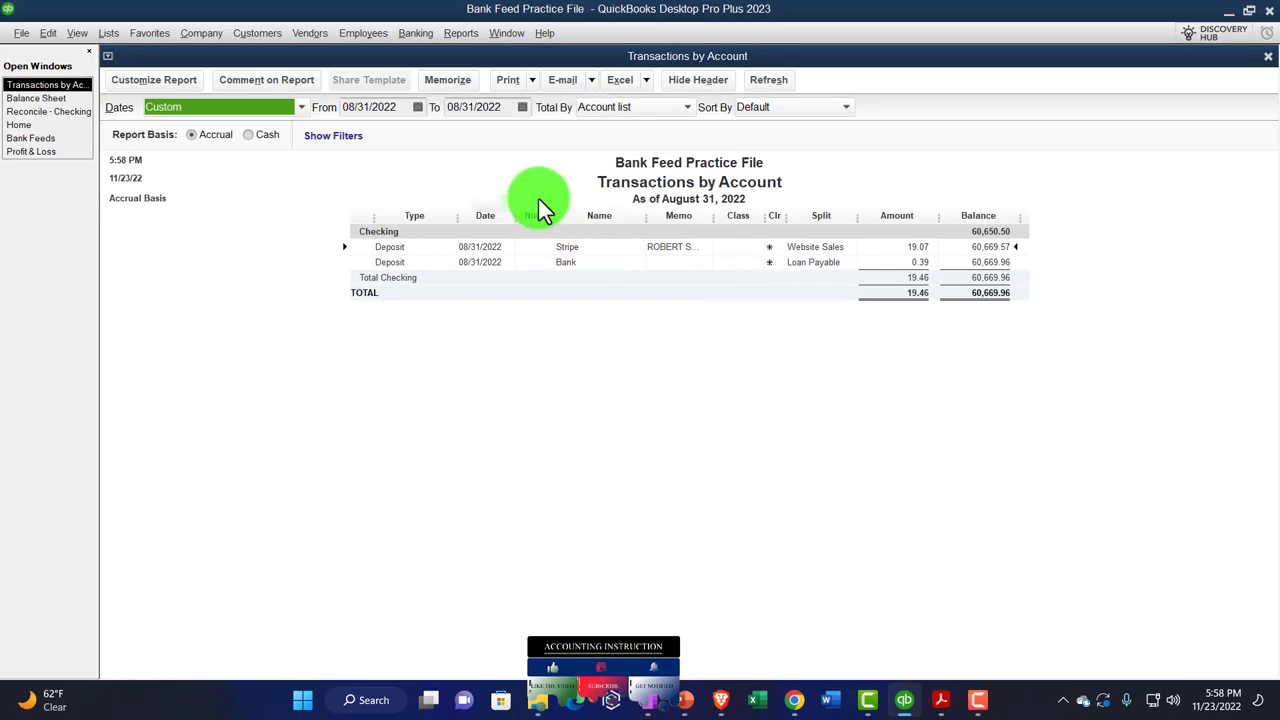
pyautogui.click(401, 107)
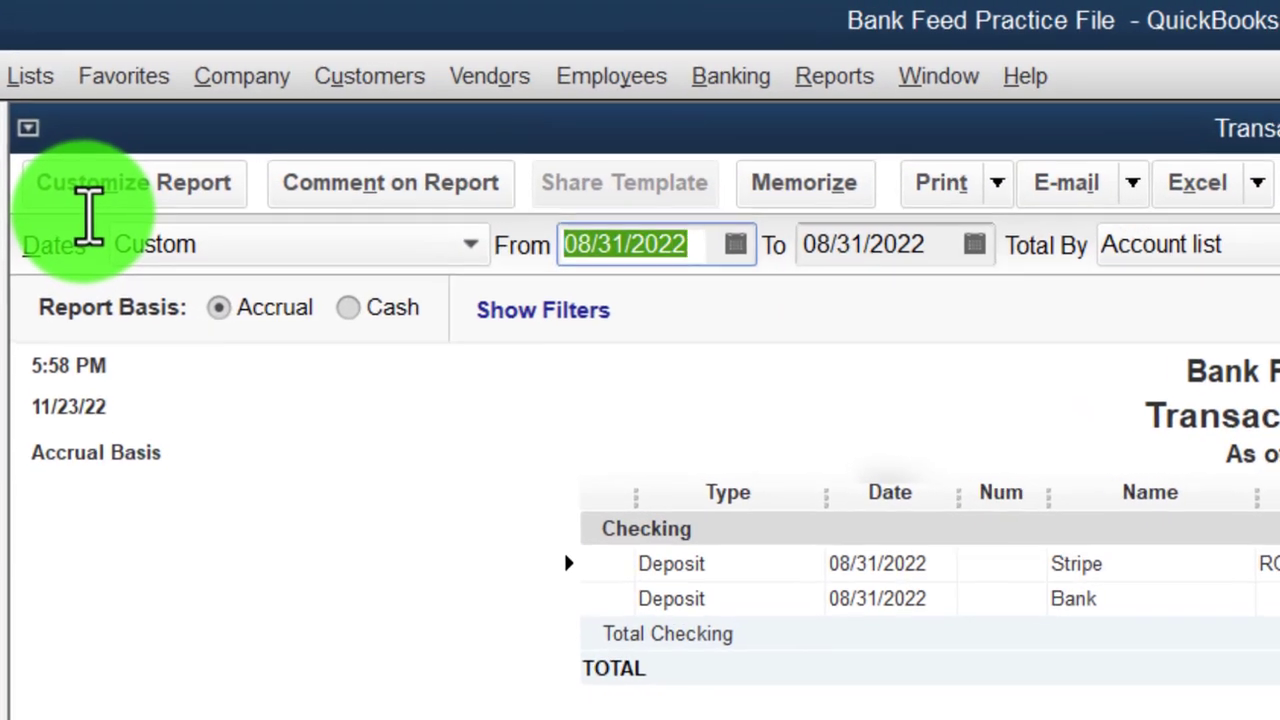
pyautogui.write('08/30/2022')
pyautogui.press('Tab')
pyautogui.press('Tab')
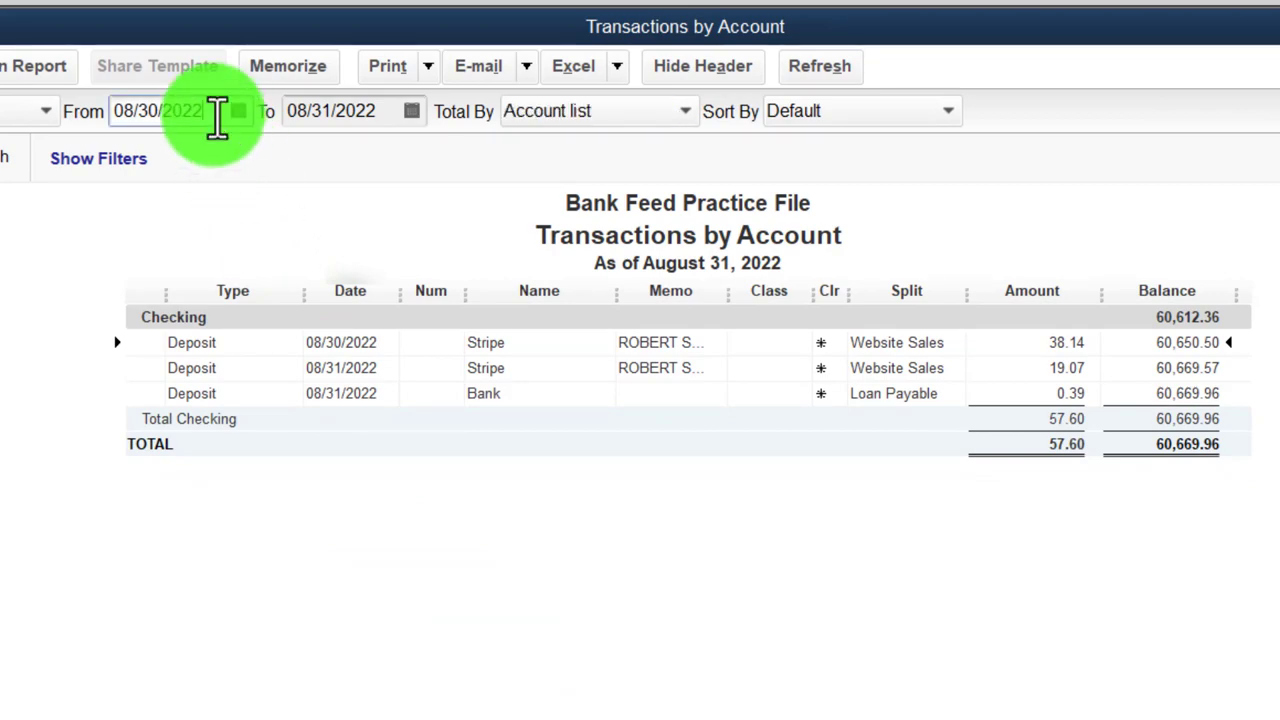
pyautogui.write('1')
pyautogui.press('Tab')
pyautogui.press('Tab')
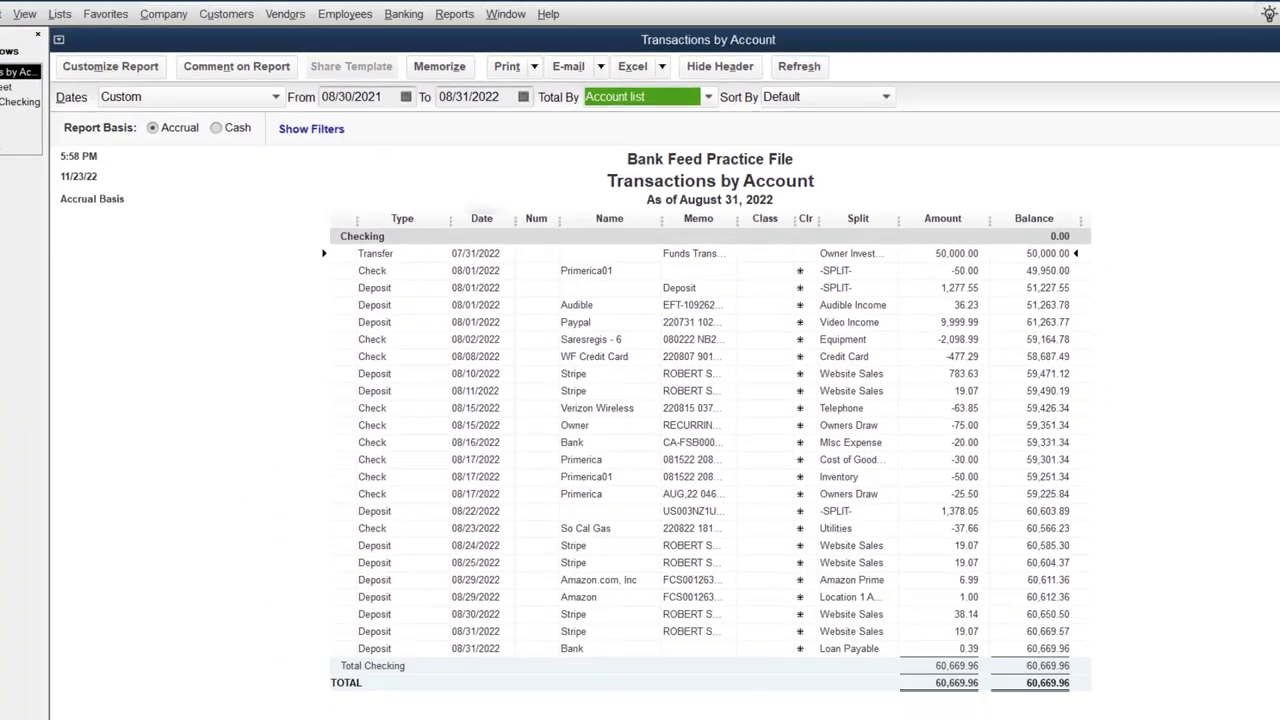
pyautogui.click(1270, 58)
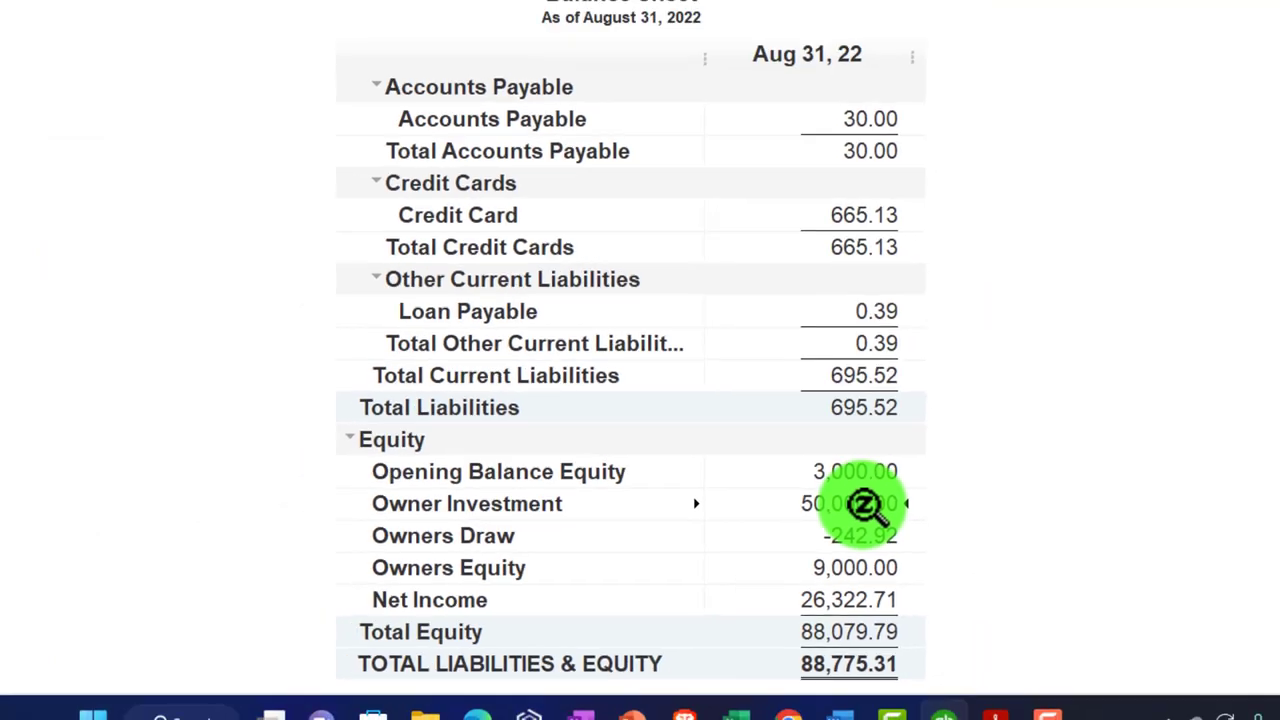
# - Review the Owner Investment transactions behind the Balance Sheet amount from 01/01/2022 to 08/31/2022, and close the detail report
pyautogui.doubleClick(880, 413)
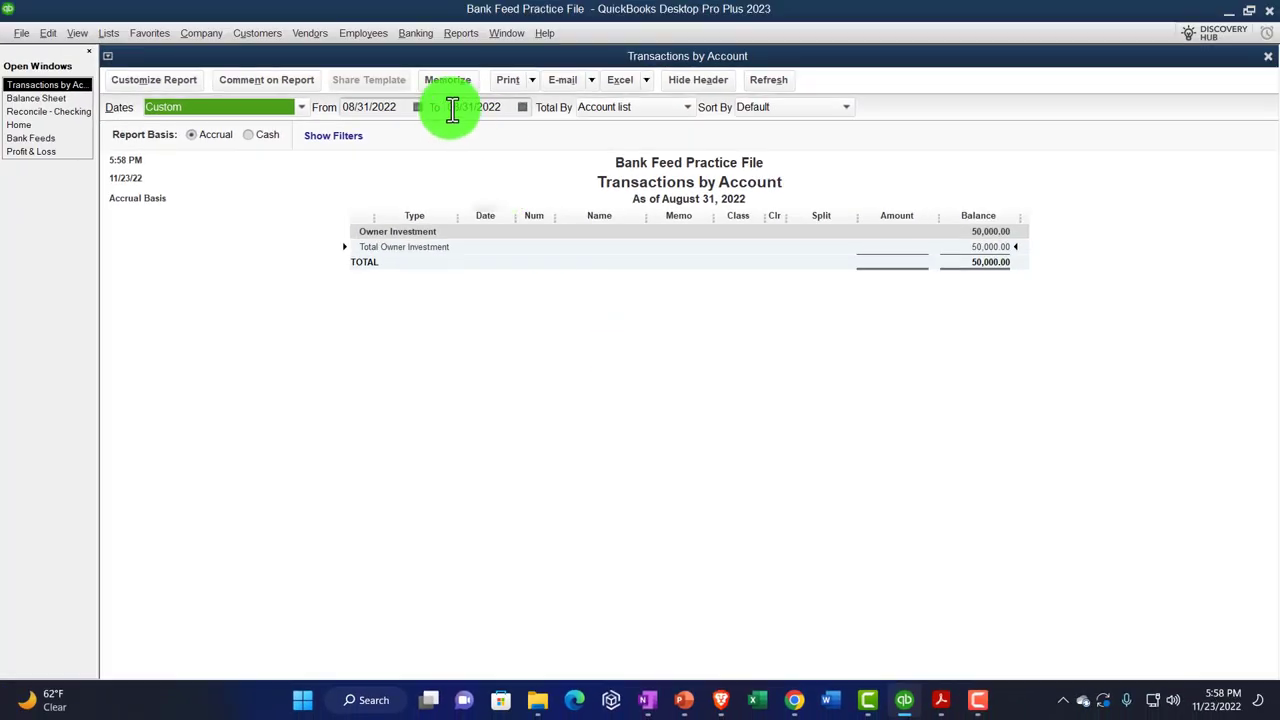
pyautogui.write('010122')
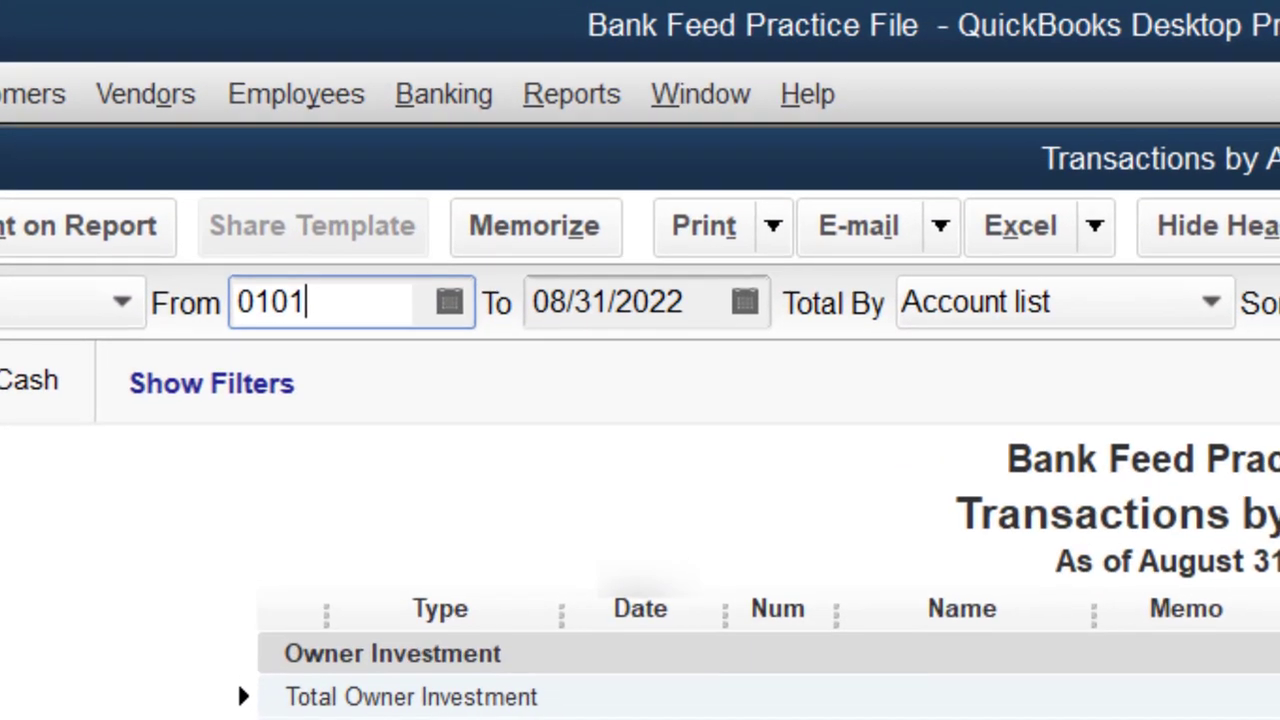
pyautogui.press('Tab')
pyautogui.press('Tab')
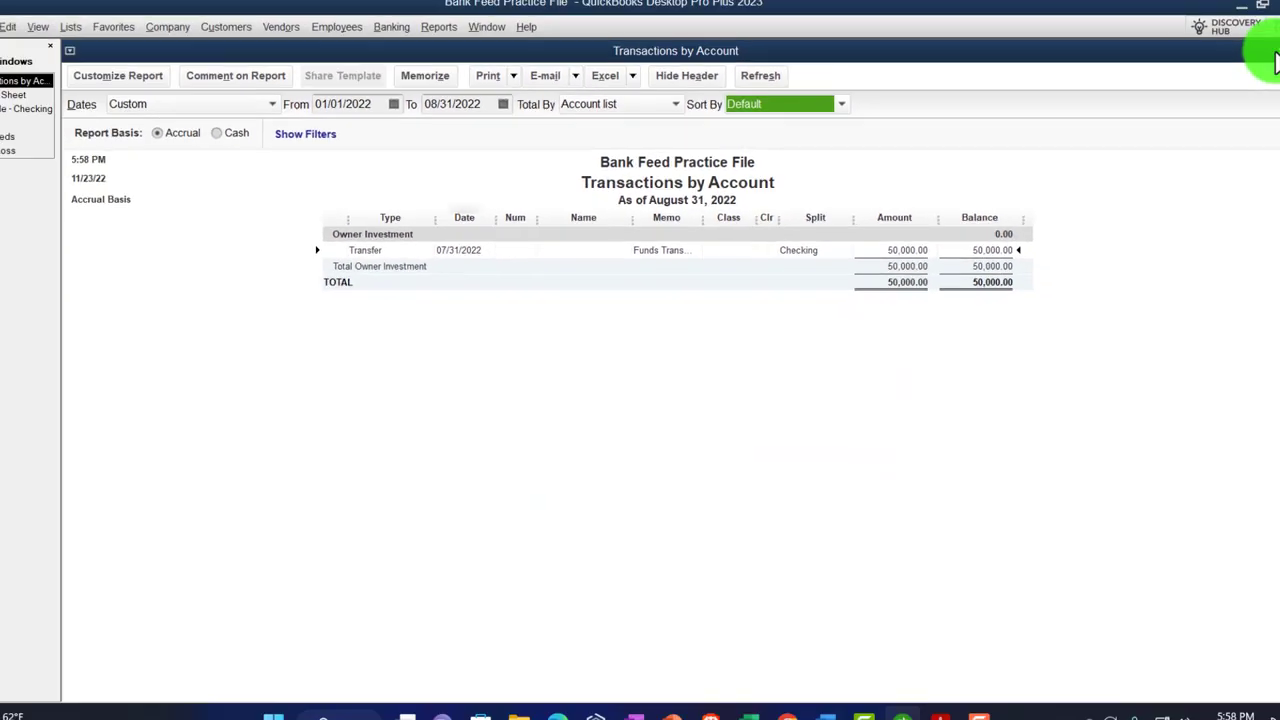
pyautogui.click(1264, 56)
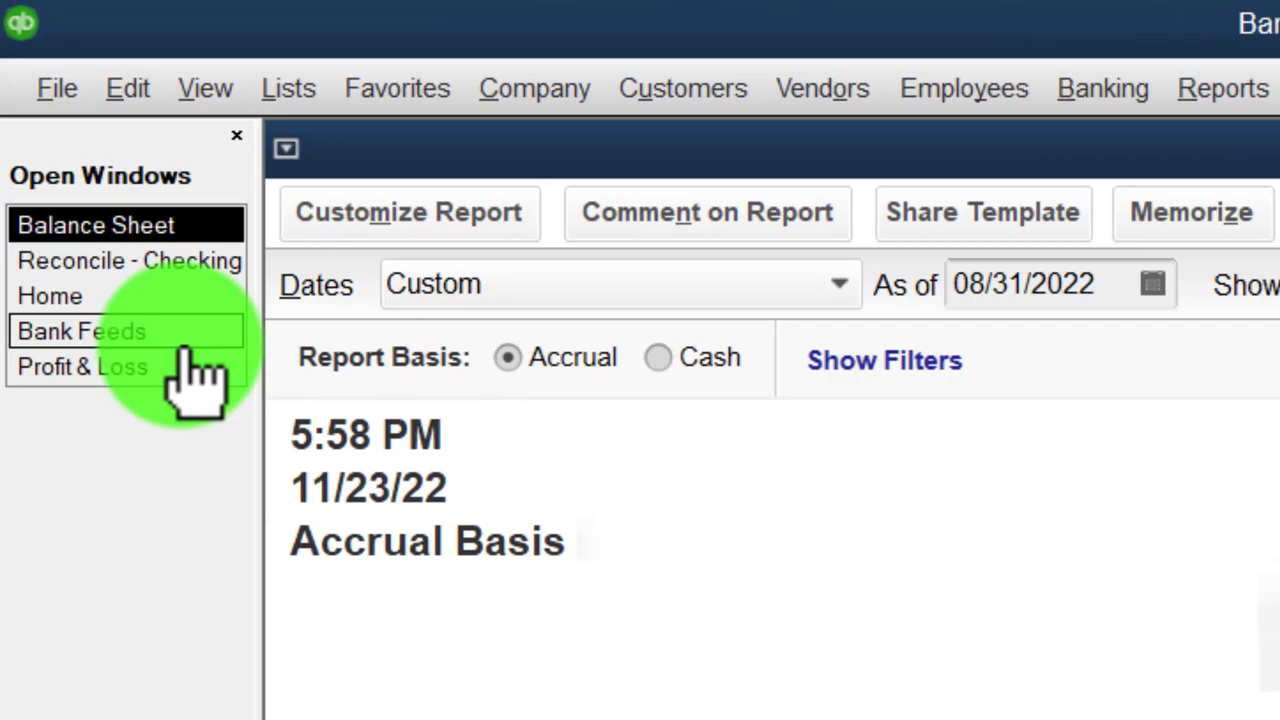
# - View the Bank Feeds balances, and compare the Checking reconciliation's cleared totals with the bank statement's summary
pyautogui.click(187, 340)
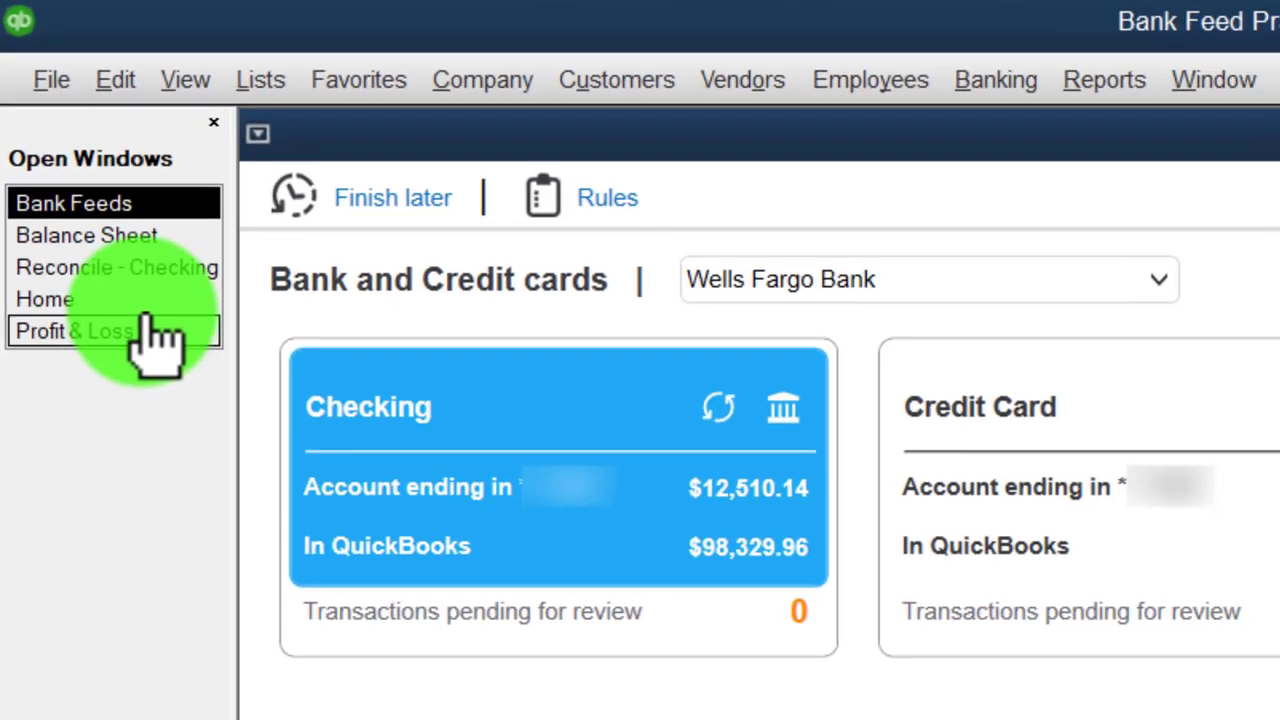
pyautogui.click(127, 300)
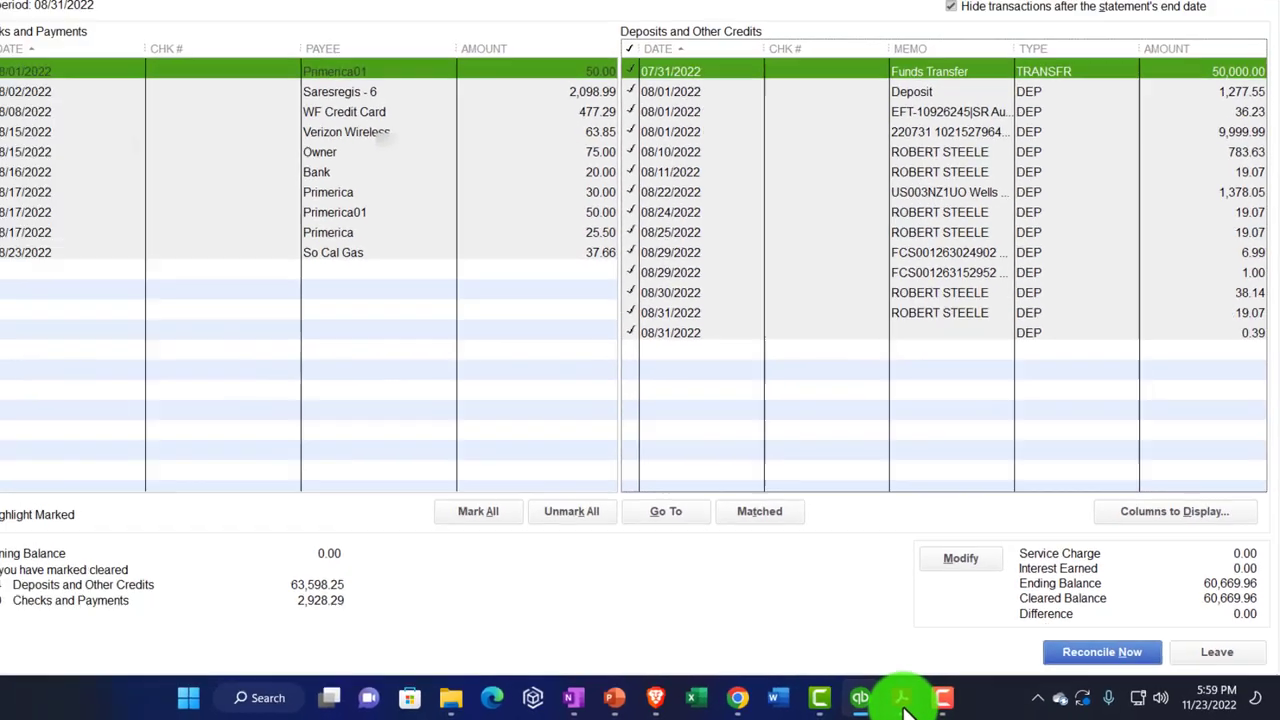
pyautogui.click(569, 678)
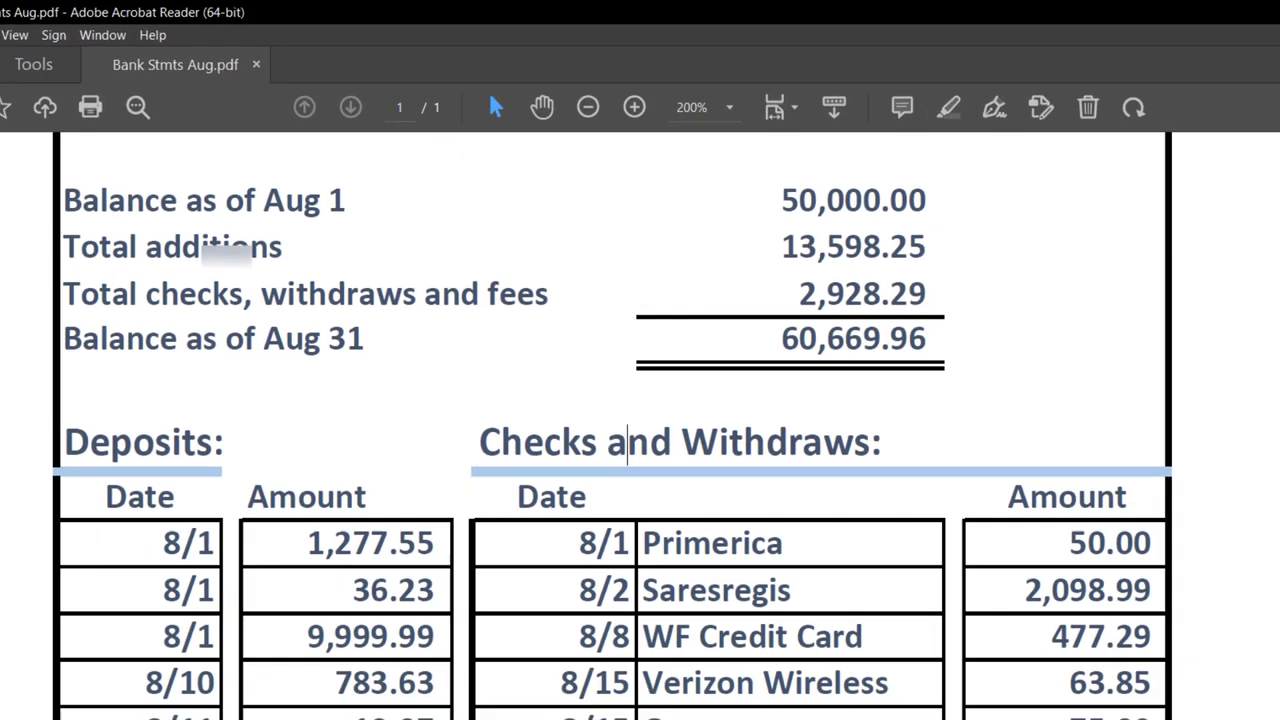
pyautogui.click(904, 700)
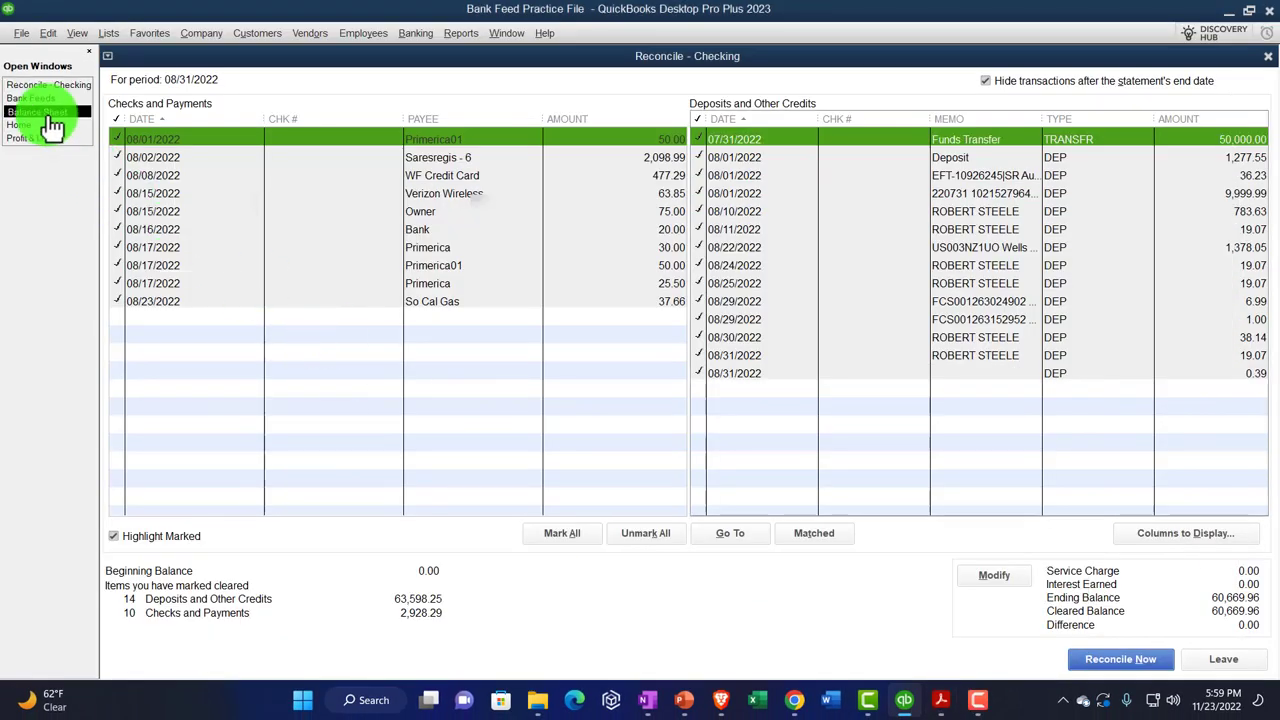
# - Check the Balance Sheet as of August 31, 2022, and the statement's deposit and withdrawal lists against the Checking reconciliation
pyautogui.click(47, 112)
pyautogui.scroll(5, 766, 380)
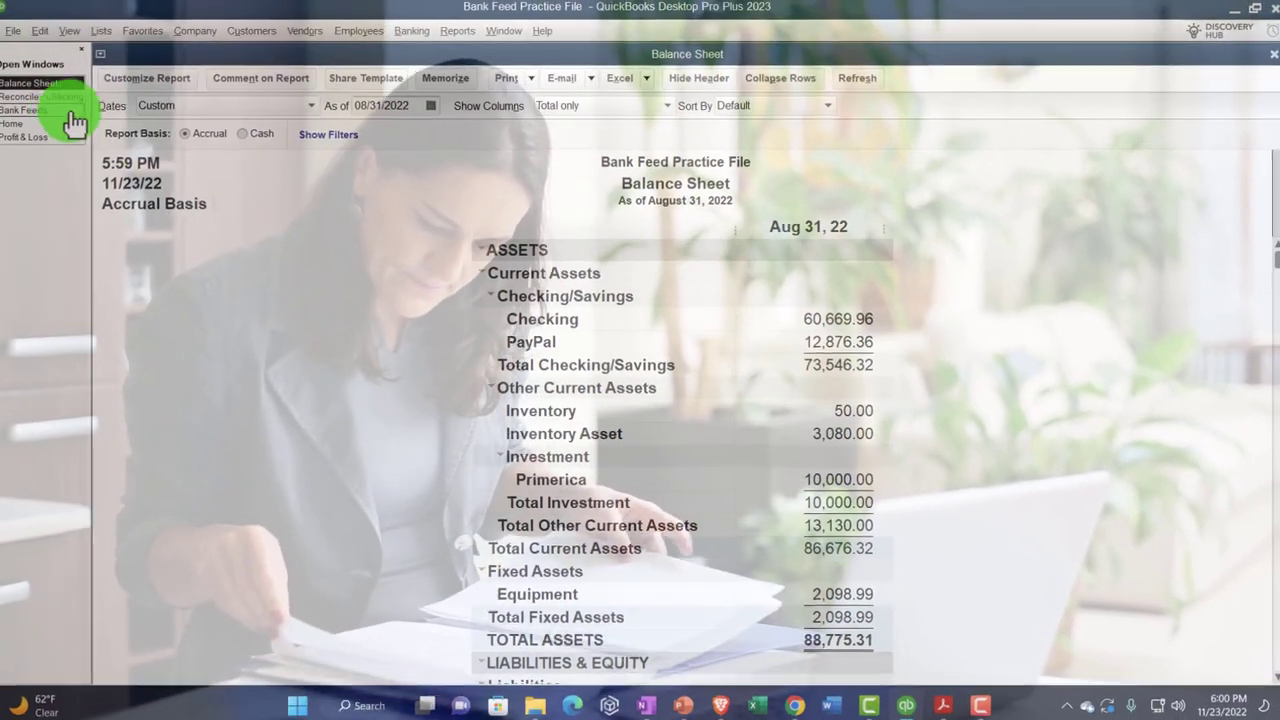
pyautogui.click(70, 100)
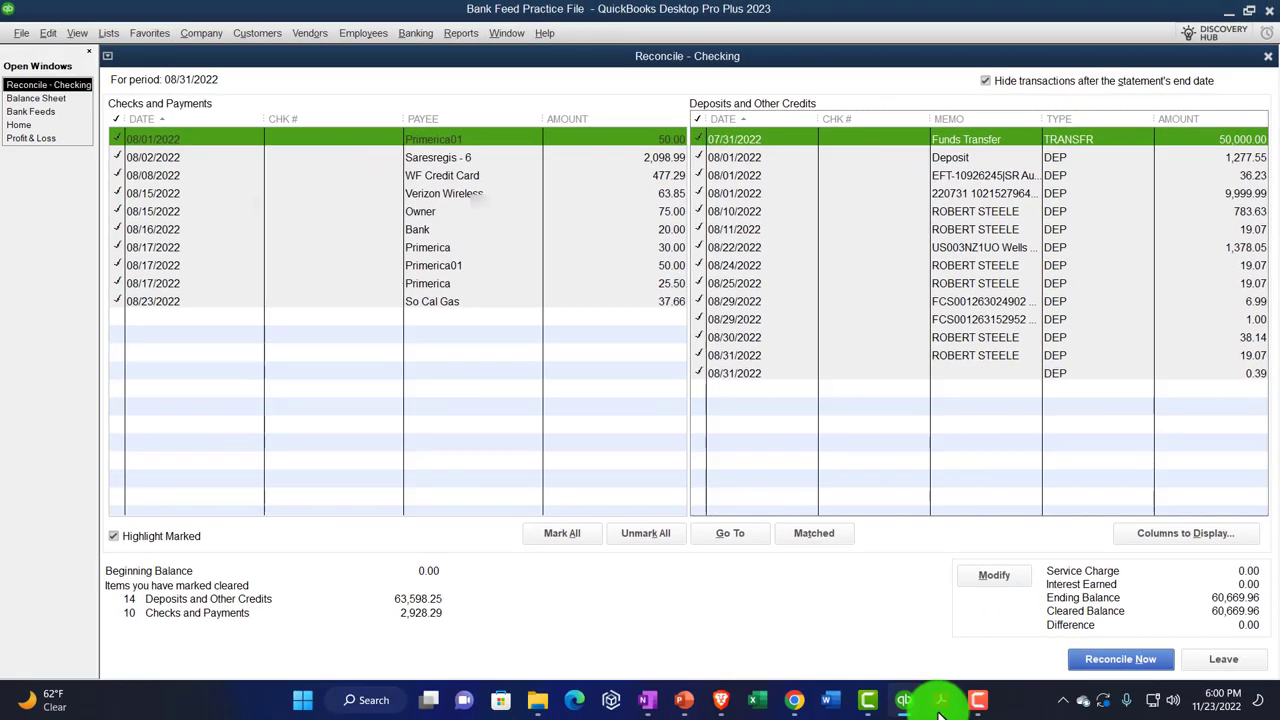
pyautogui.click(940, 700)
pyautogui.scroll(-2, 651, 486)
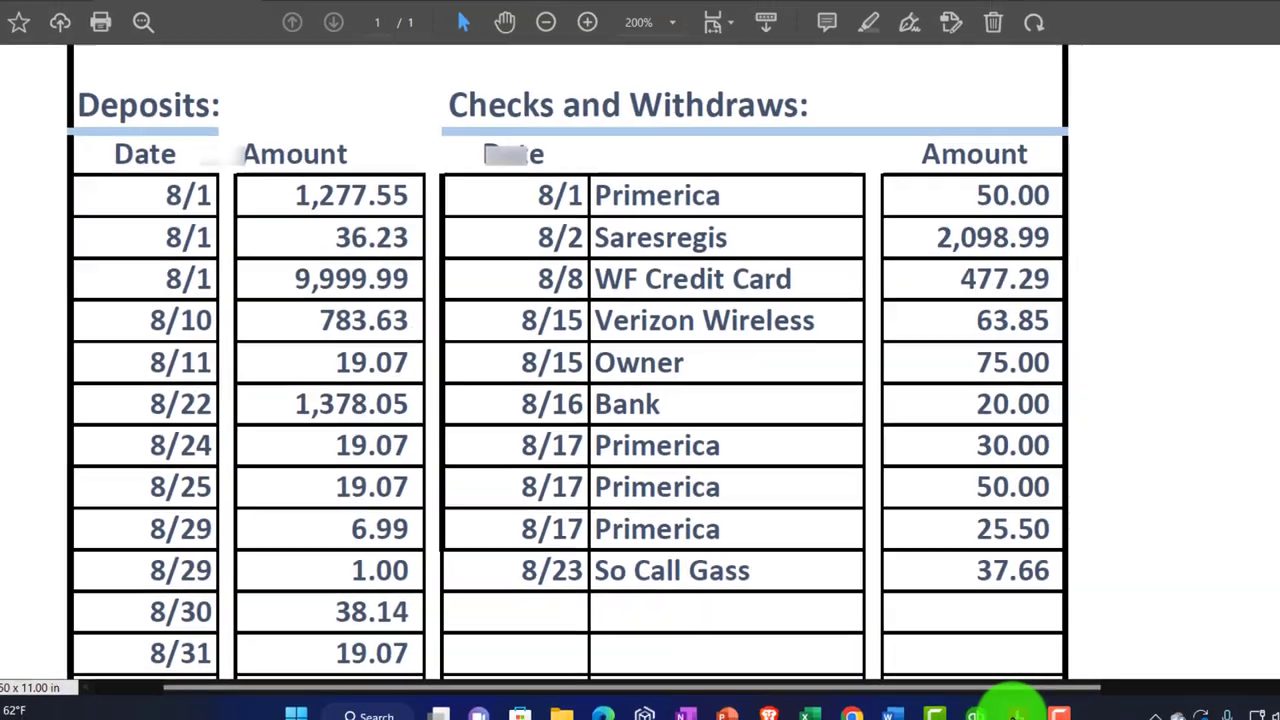
pyautogui.click(1013, 712)
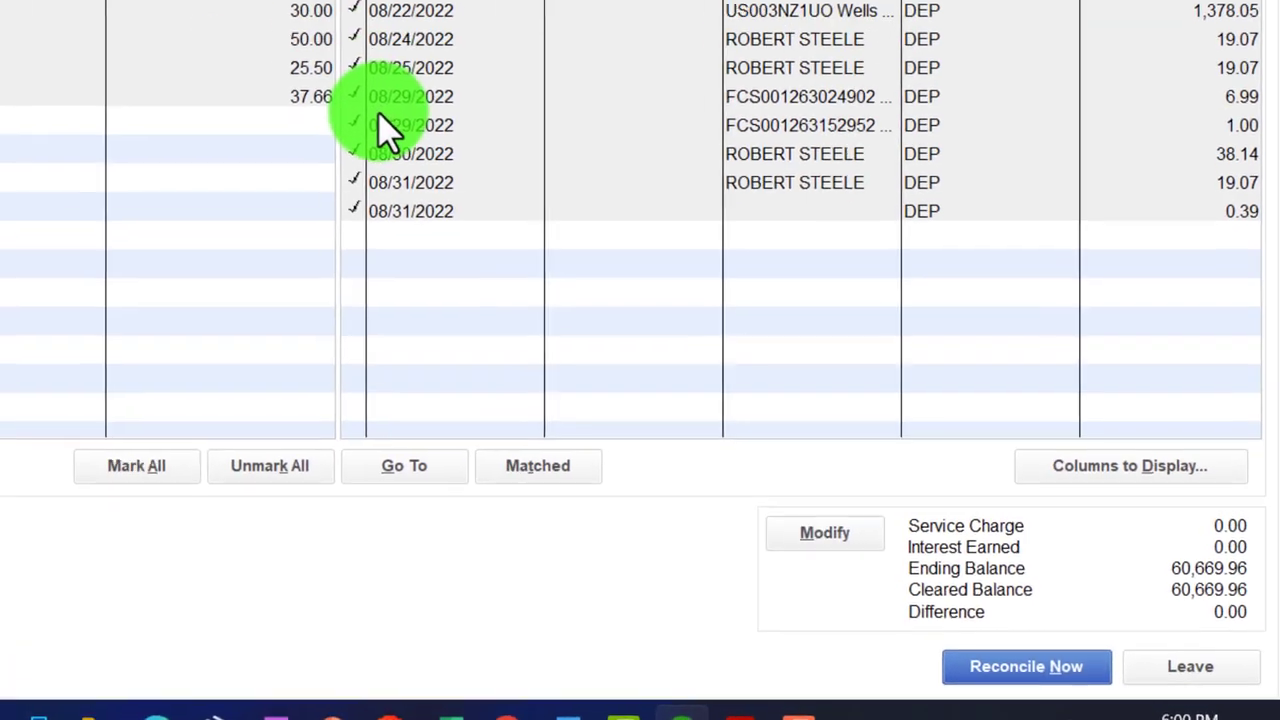
# - Try to reconcile Checking with the 1.00 deposit of 08/29/2022 unmarked, and close the adjustment dialog without entering an adjustment
pyautogui.click(358, 128)
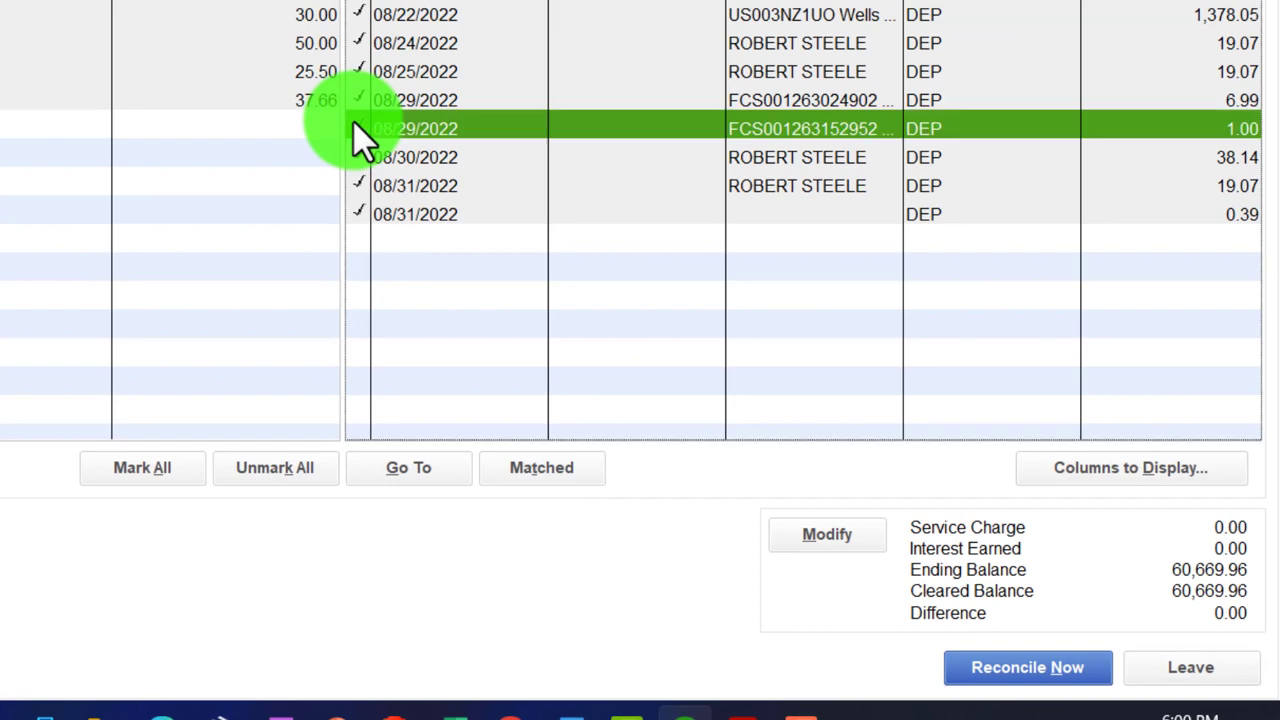
pyautogui.click(1025, 668)
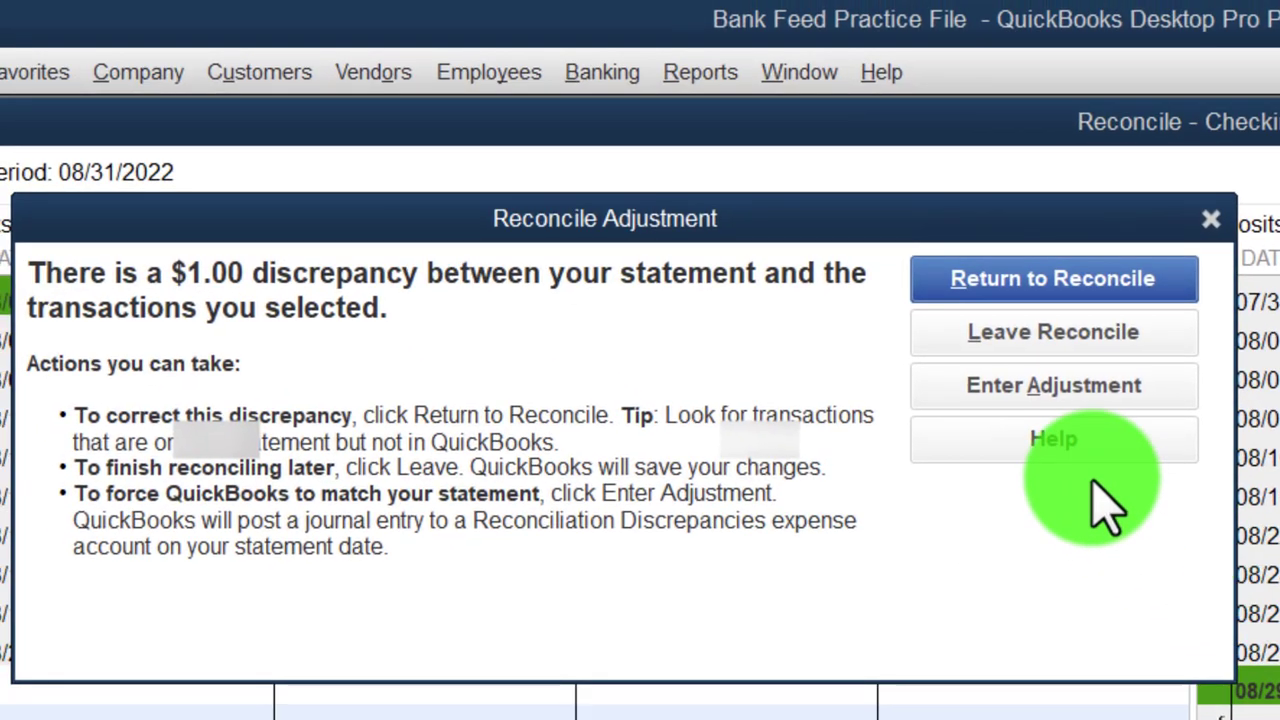
pyautogui.click(1042, 338)
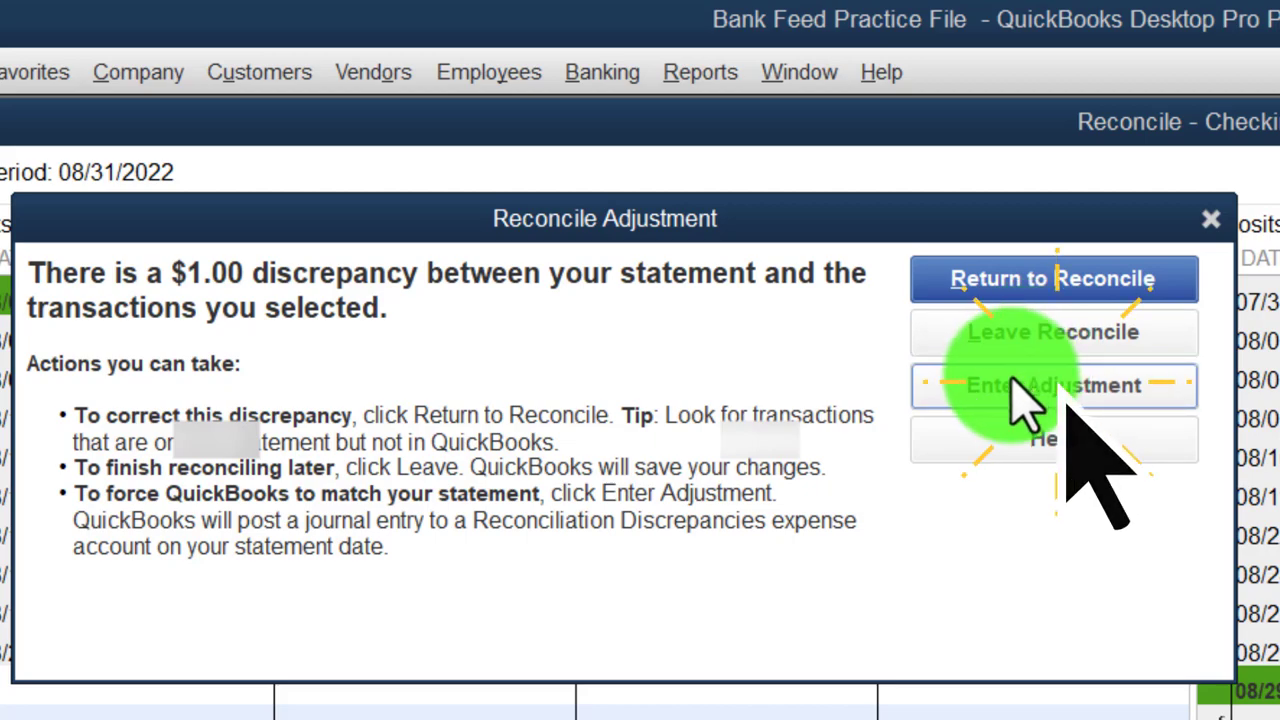
pyautogui.click(1209, 220)
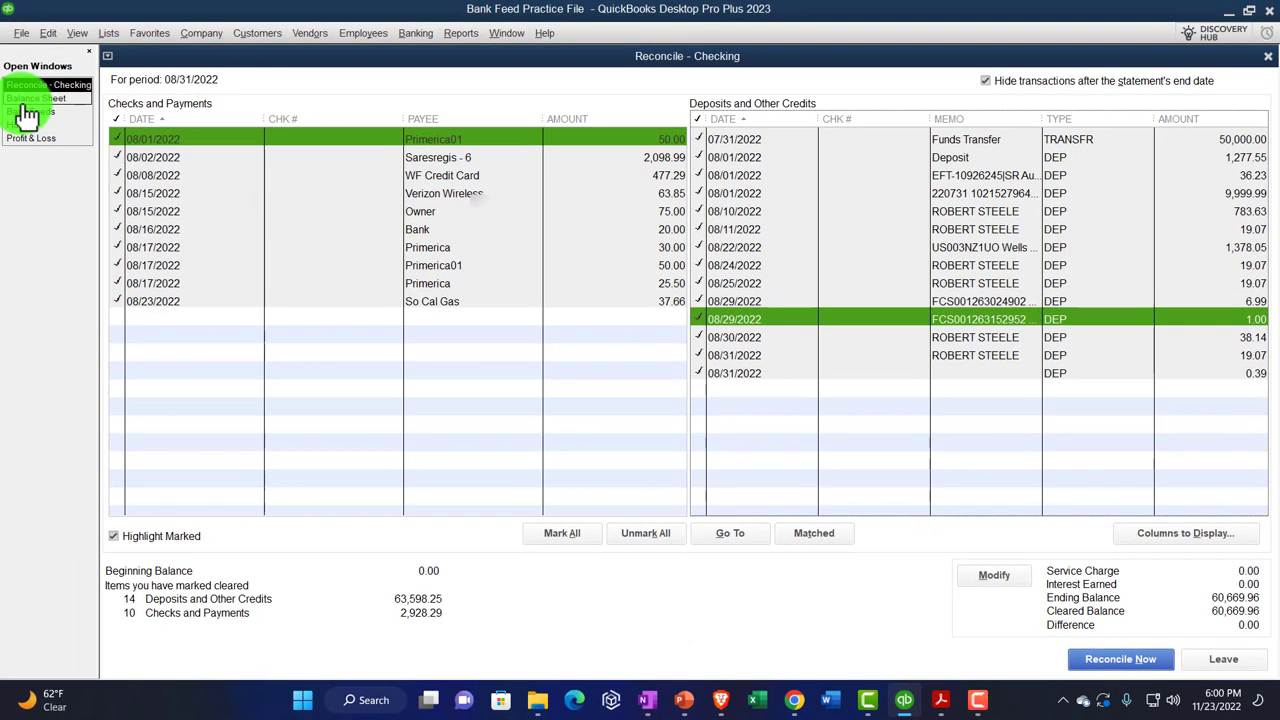
# - Review the Checking transactions behind the Balance Sheet amount from 08/31/2022 to 12/31/2022, and close the detail report
pyautogui.click(30, 99)
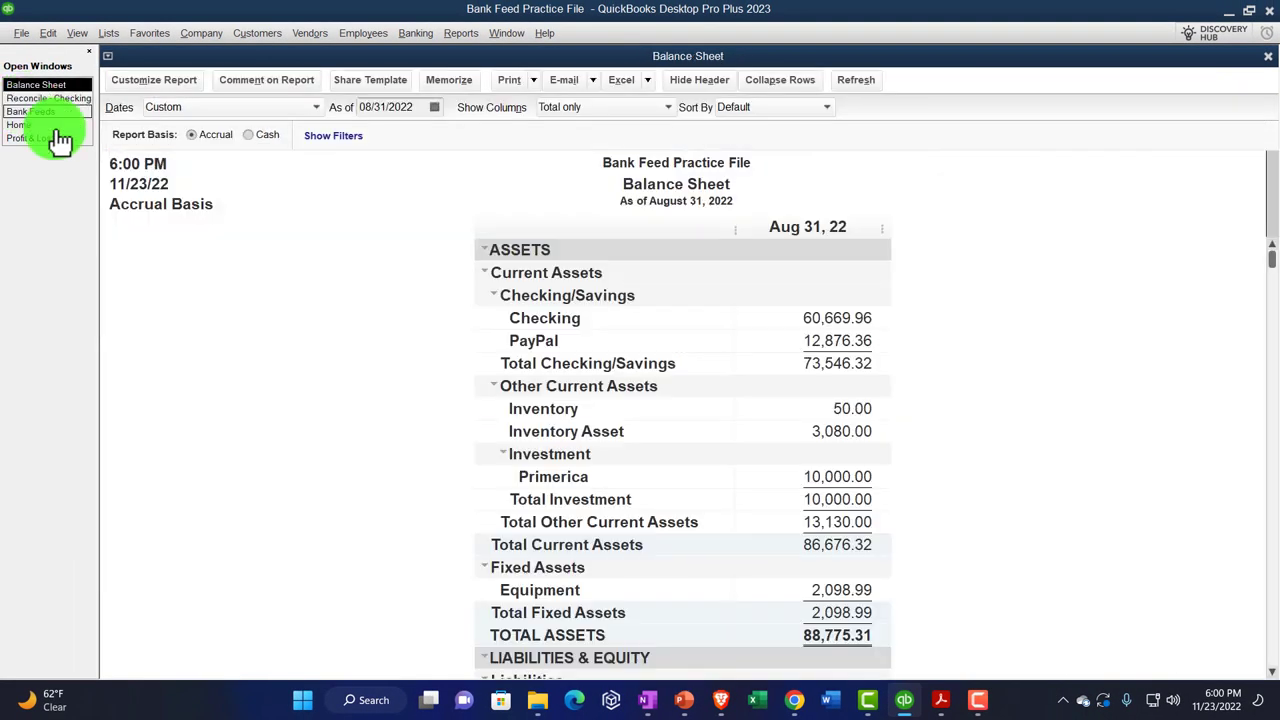
pyautogui.doubleClick(845, 325)
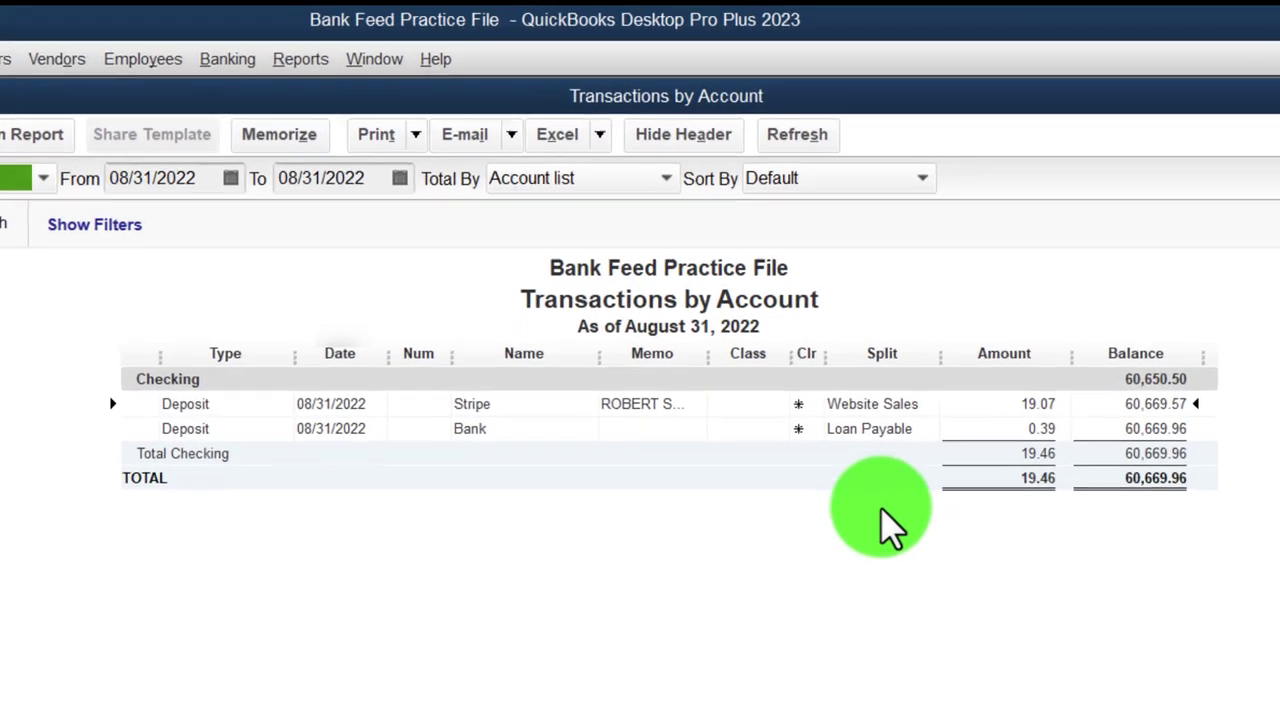
pyautogui.click(355, 184)
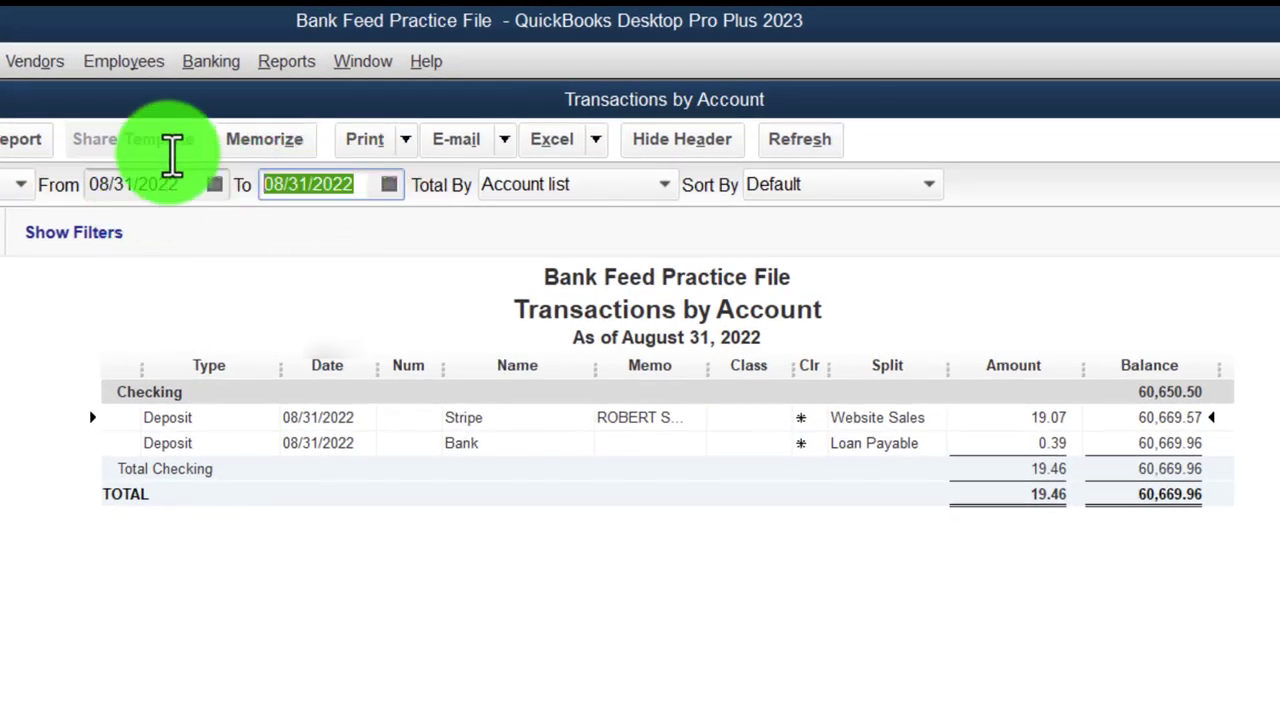
pyautogui.write('12/31/202')
pyautogui.press('Tab')
pyautogui.press('Tab')
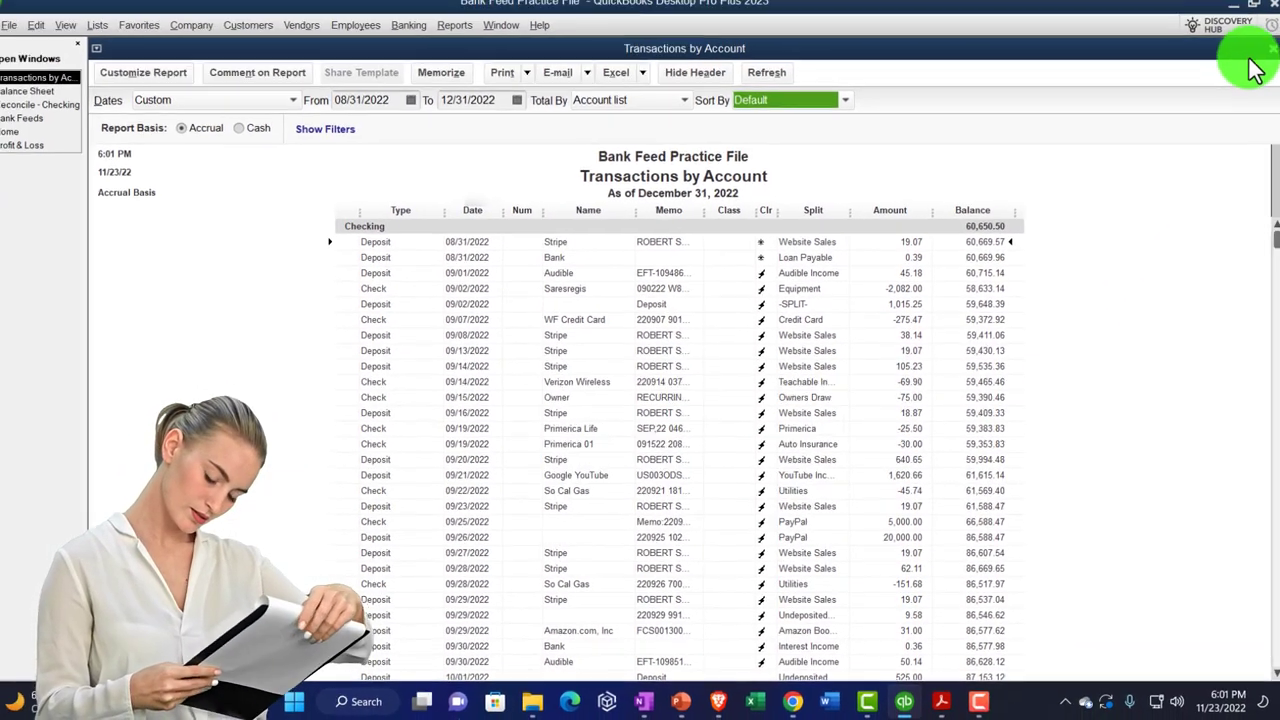
pyautogui.click(1267, 58)
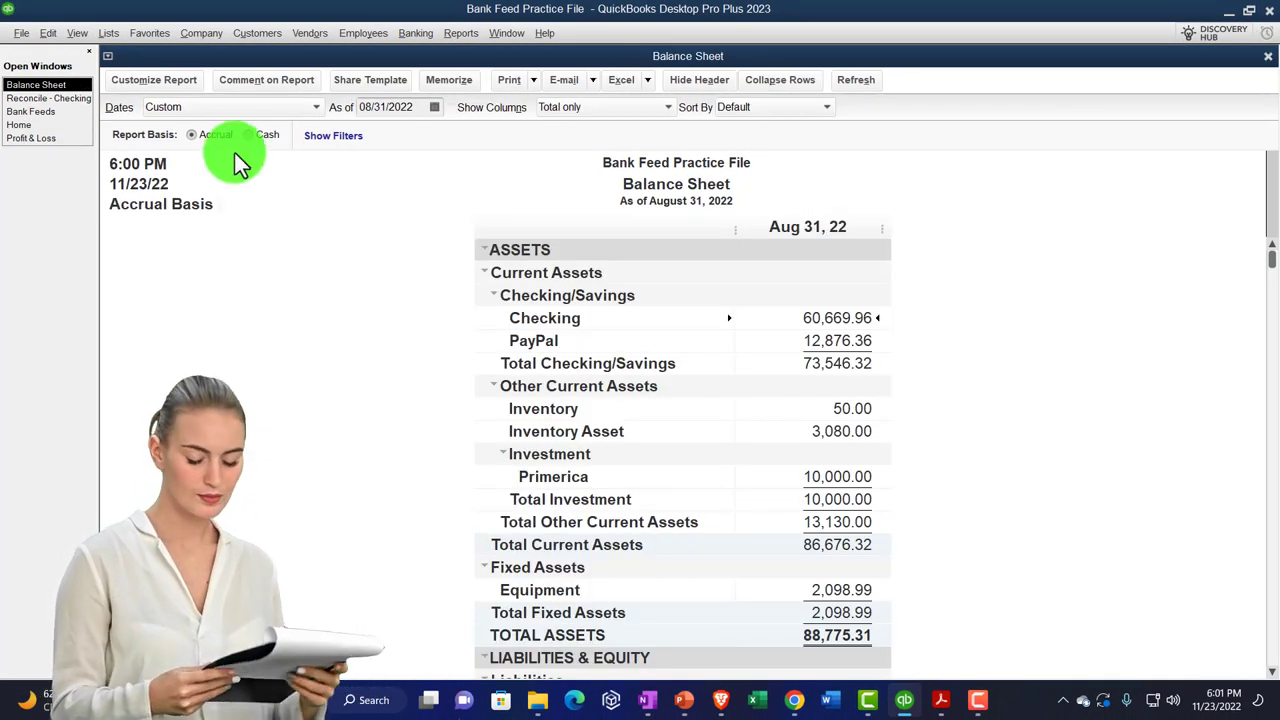
# - Complete the Checking reconciliation for 08/31/2022, and display both the summary and detail reconciliation reports
pyautogui.click(88, 99)
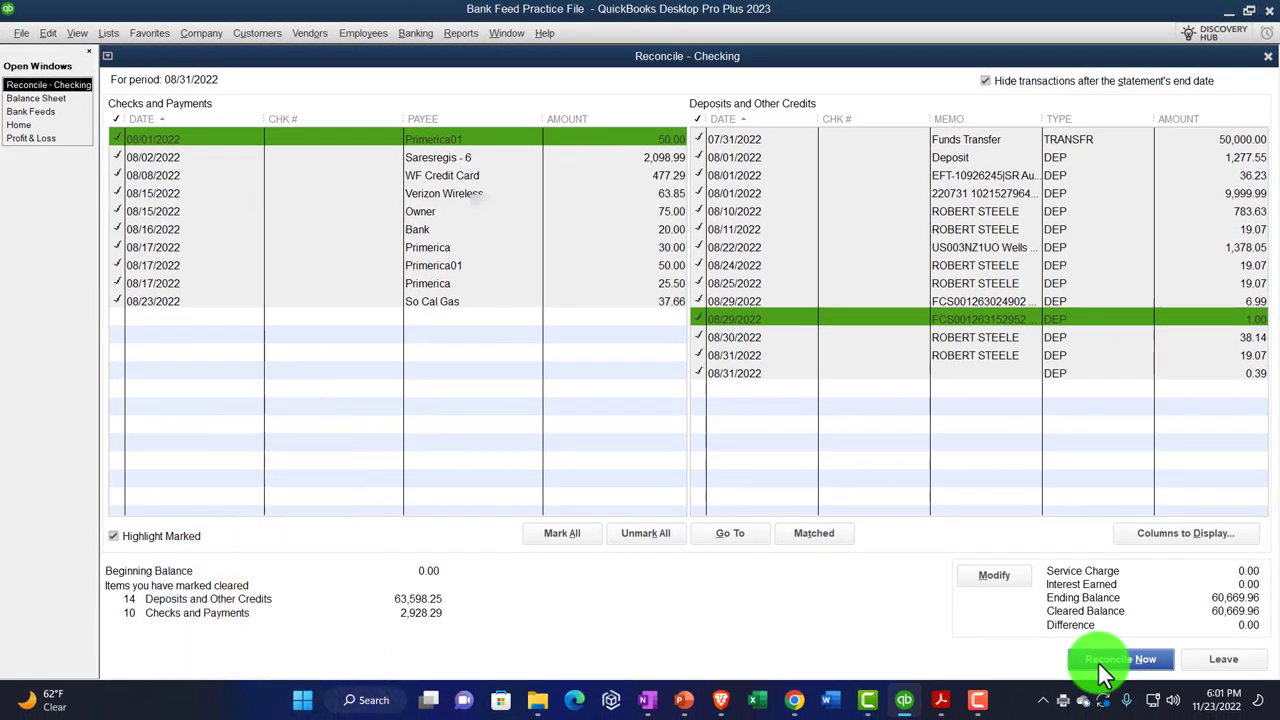
pyautogui.click(1103, 663)
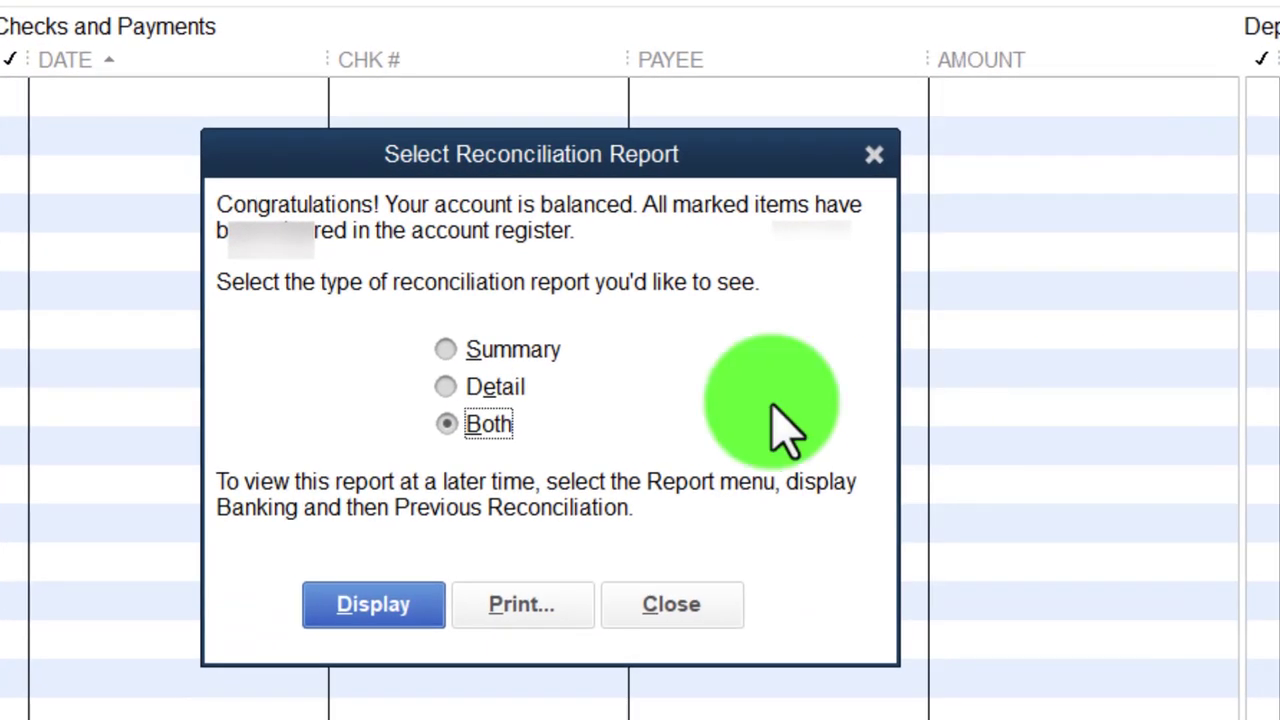
pyautogui.click(380, 615)
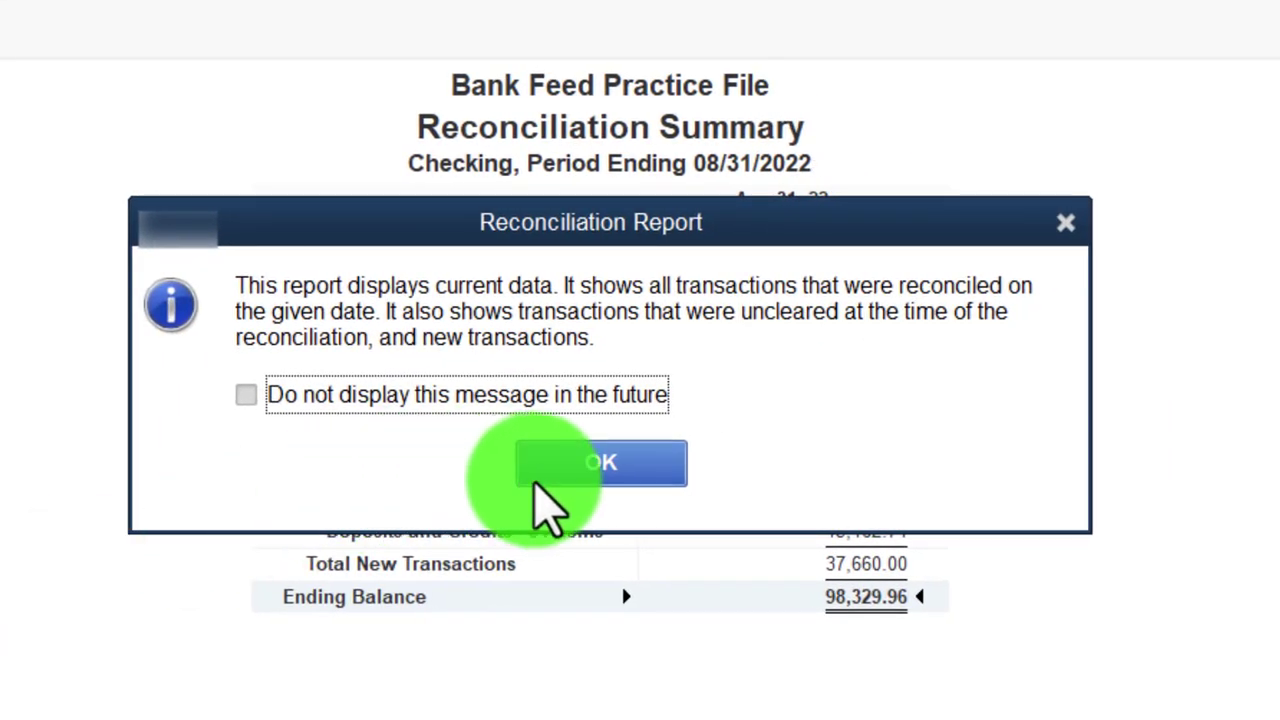
pyautogui.click(800, 468)
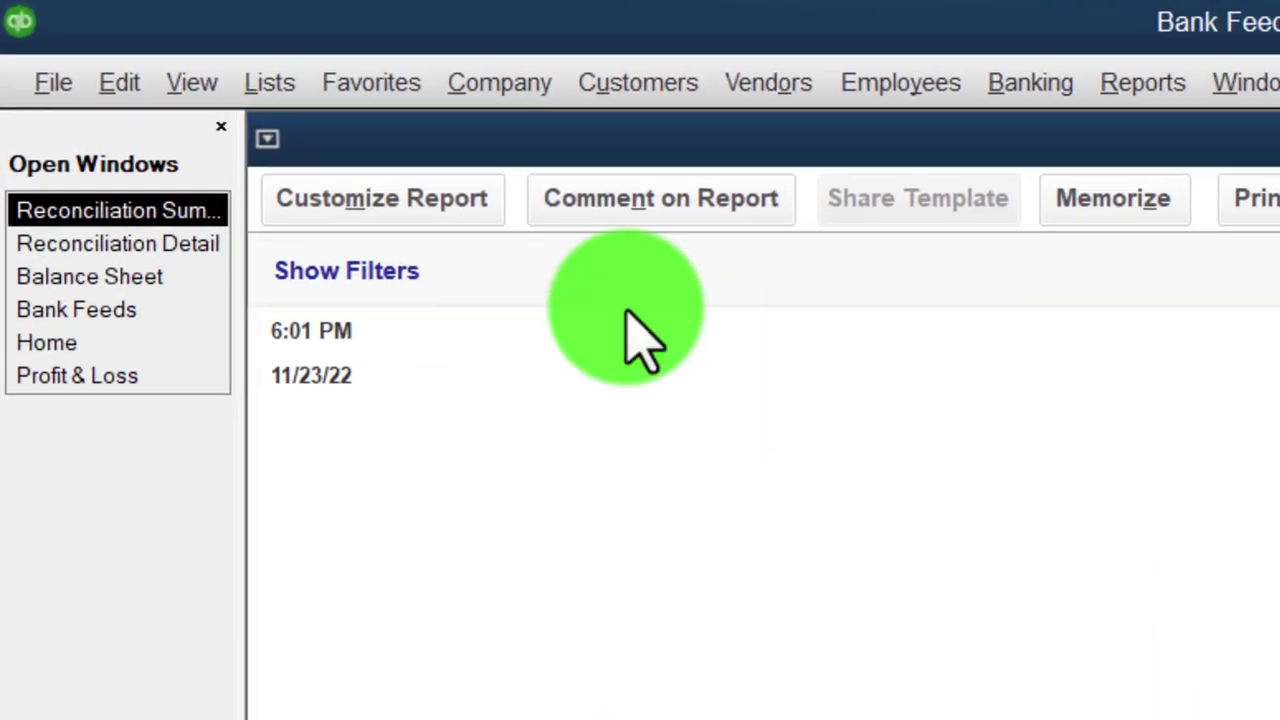
# - Enlarge the Reconciliation Summary's column label font, apply it to all related fonts, and widen the row label column
pyautogui.click(455, 220)
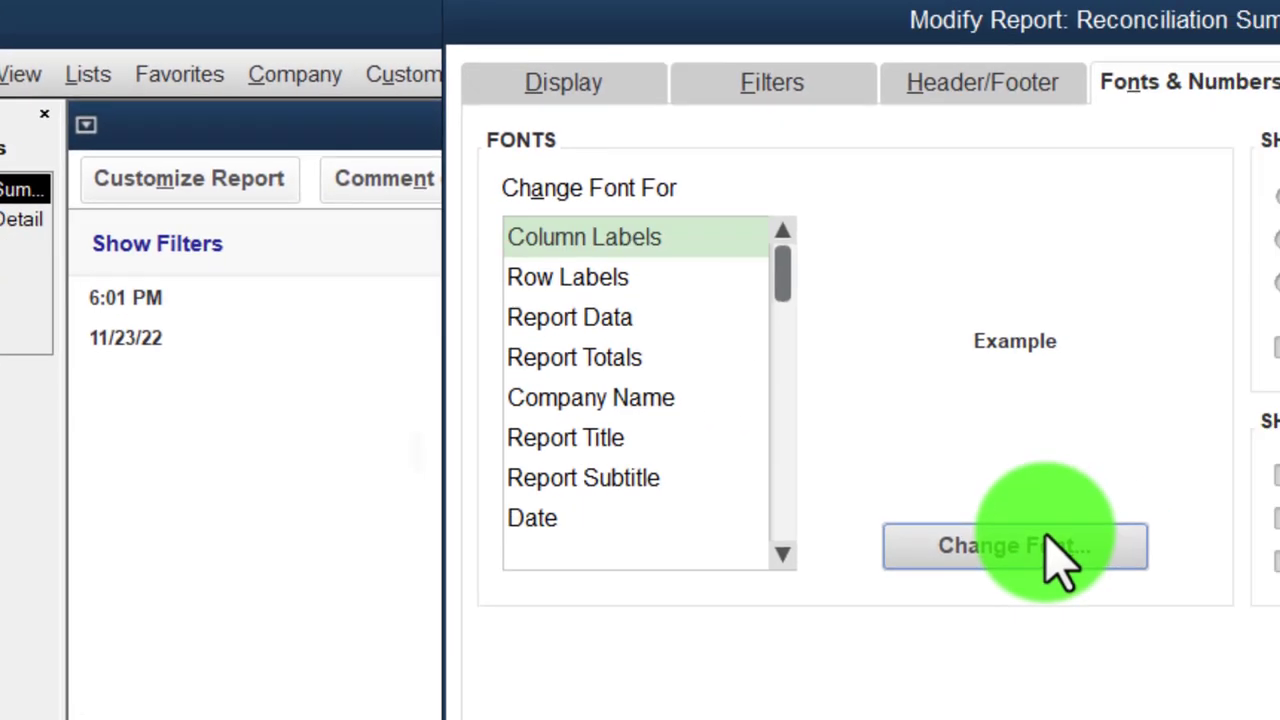
pyautogui.click(1265, 625)
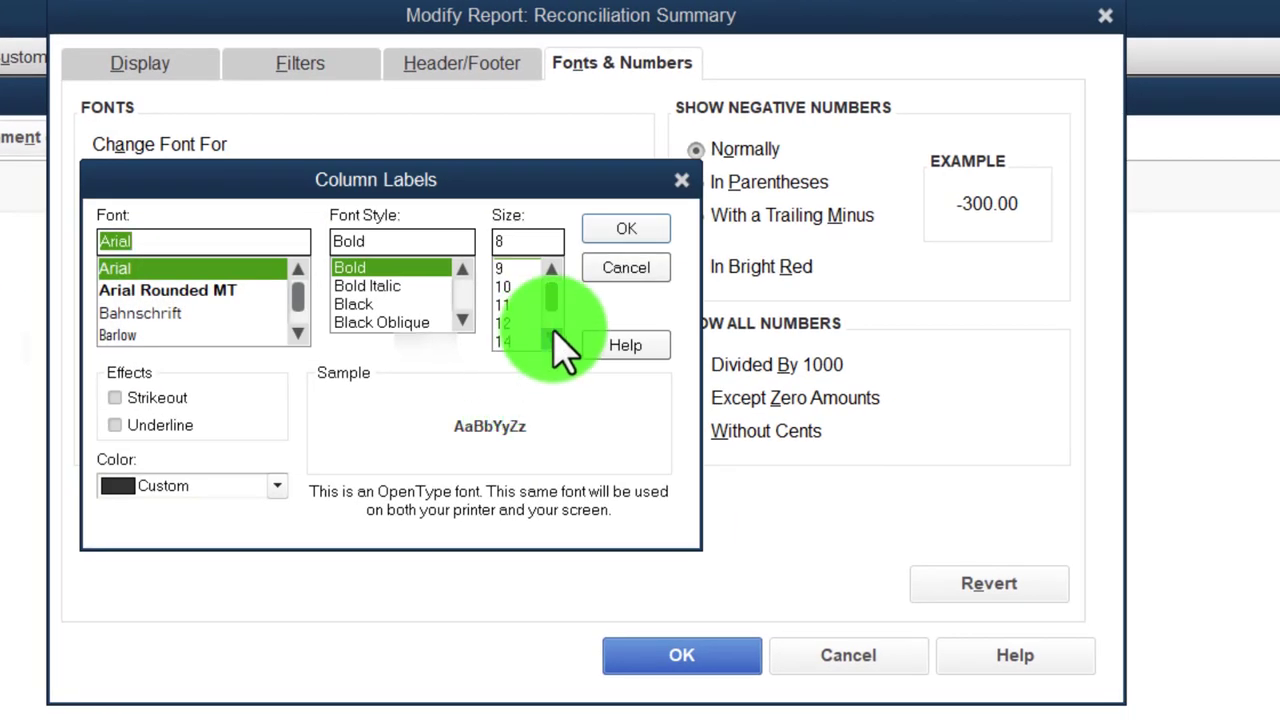
pyautogui.click(537, 340)
pyautogui.click(626, 229)
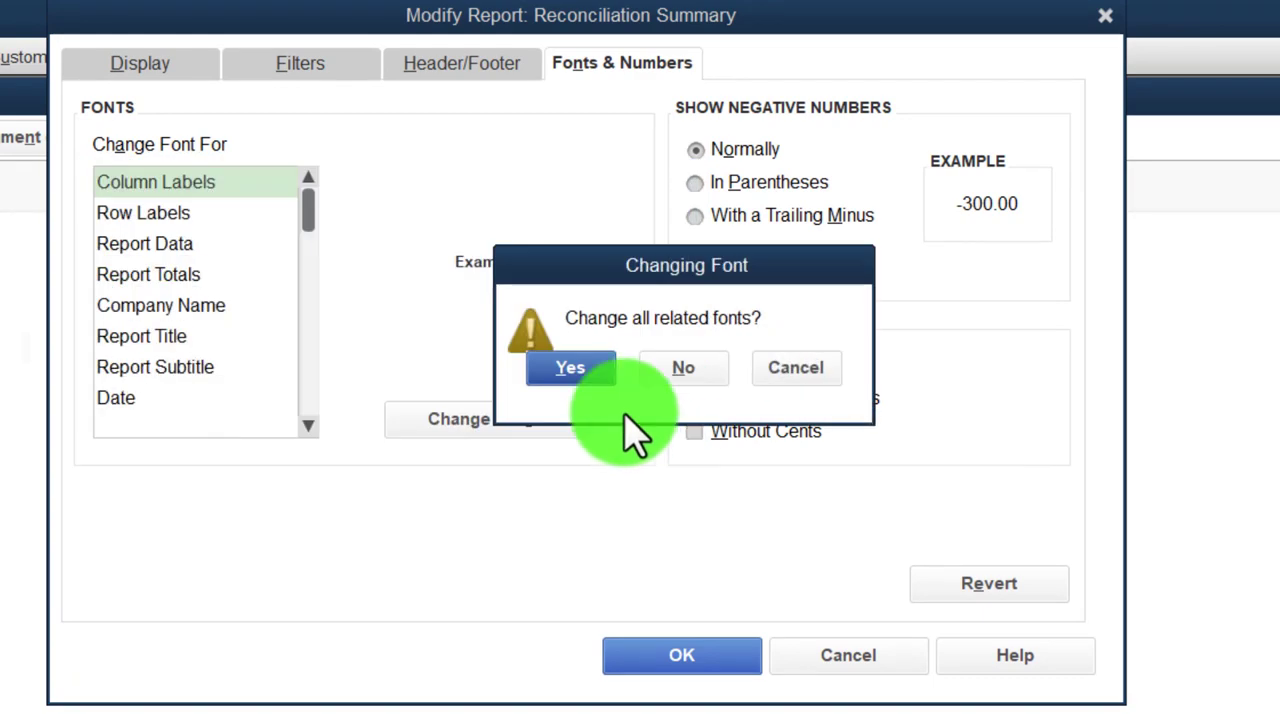
pyautogui.click(605, 360)
pyautogui.click(650, 660)
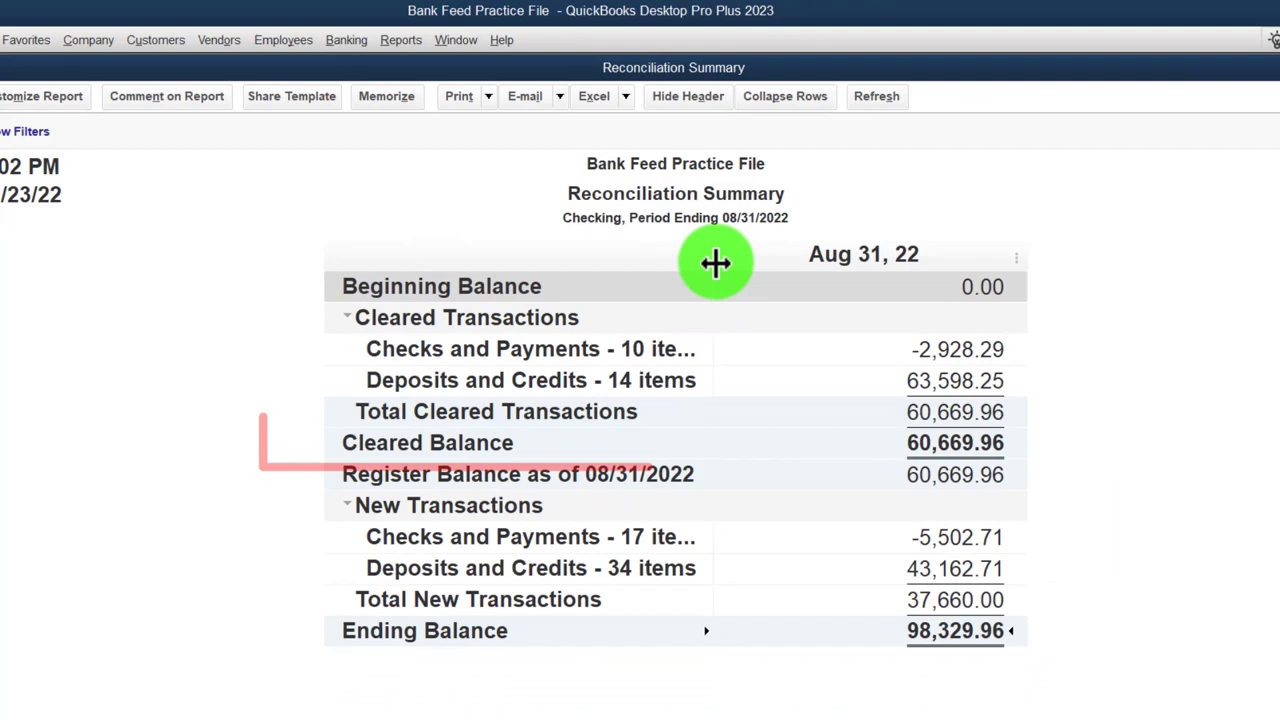
pyautogui.moveTo(716, 263); pyautogui.dragTo(751, 264)
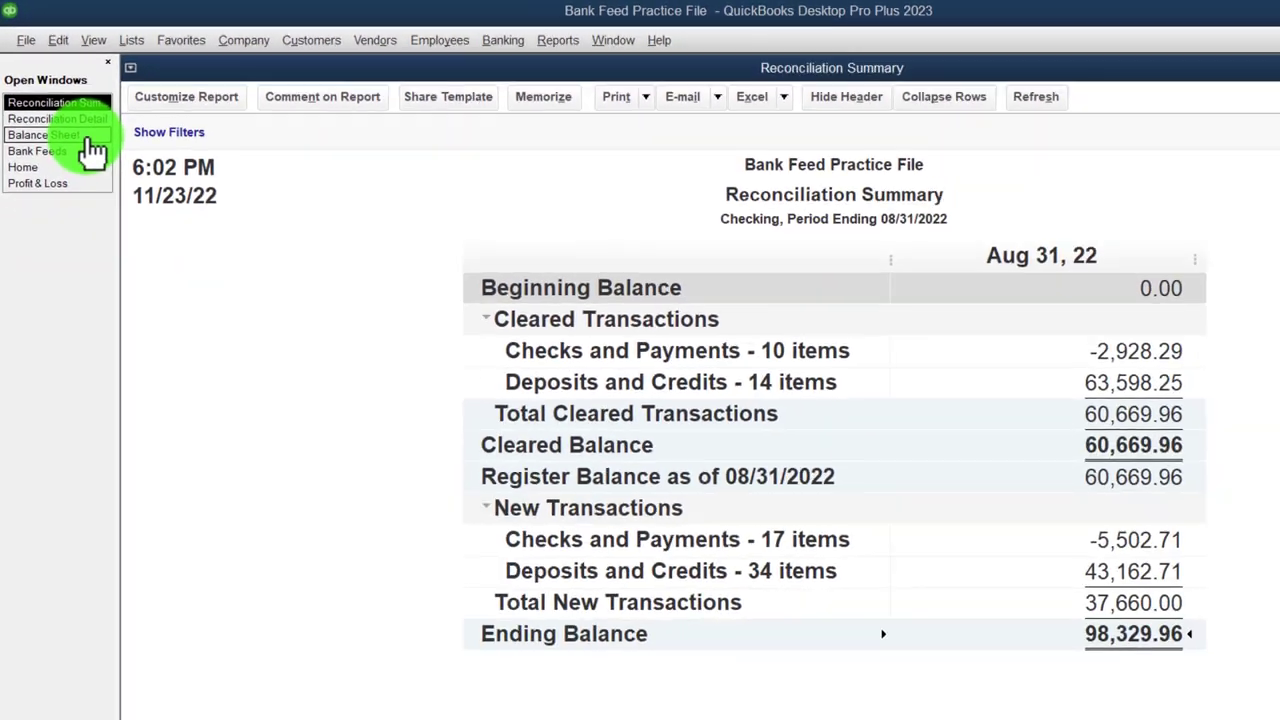
# - Compare the Reconciliation Summary with the Balance Sheet and with the opening balance and additions on the August bank statement PDF
pyautogui.click(88, 137)
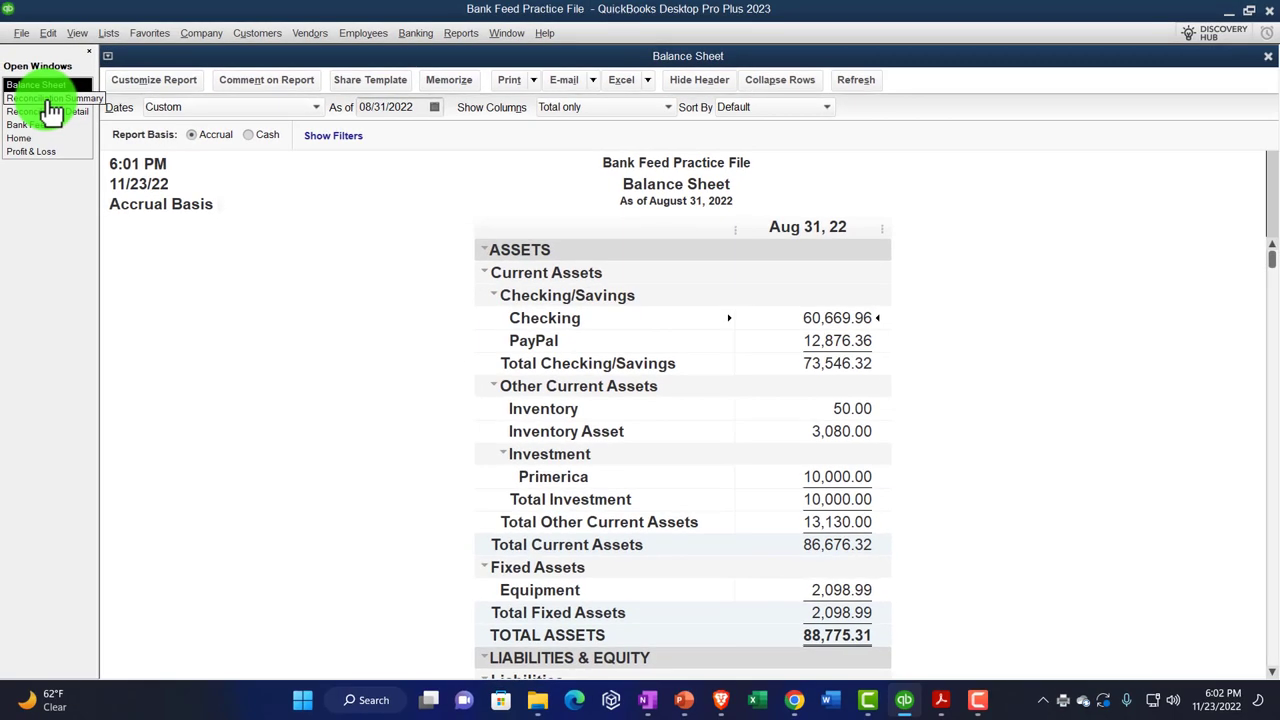
pyautogui.click(48, 100)
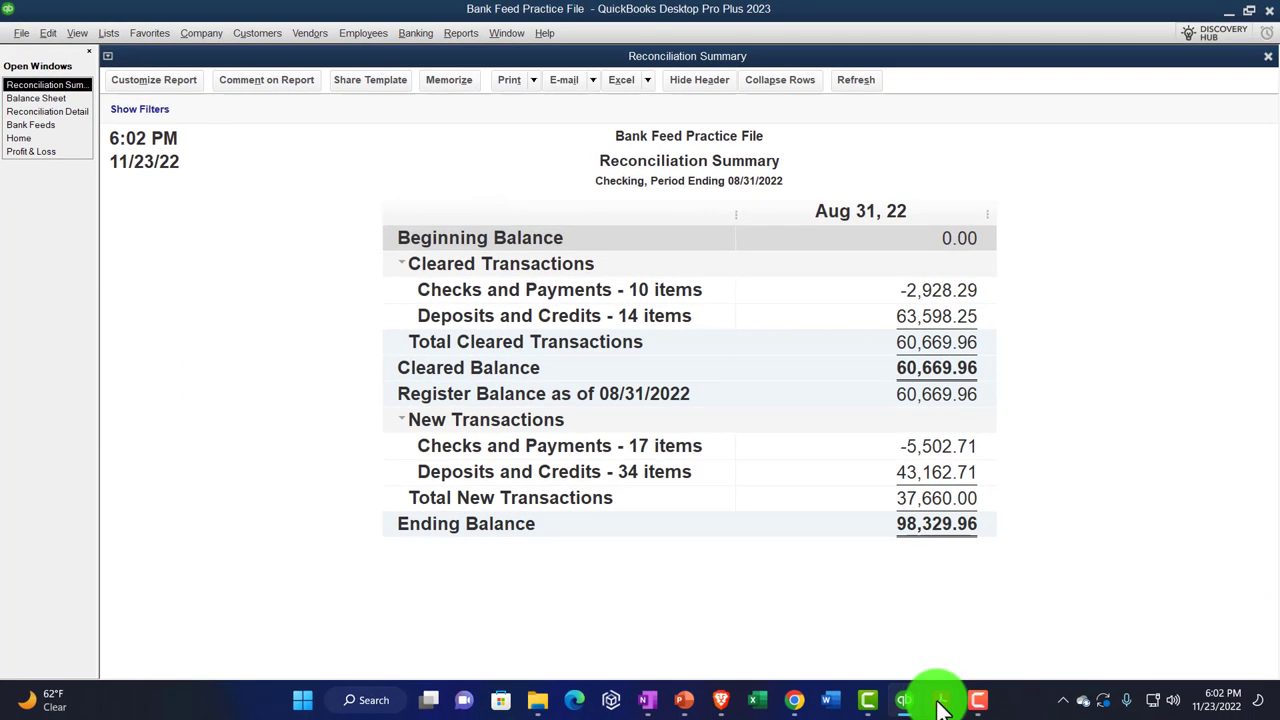
pyautogui.click(940, 700)
pyautogui.scroll(3, 814, 457)
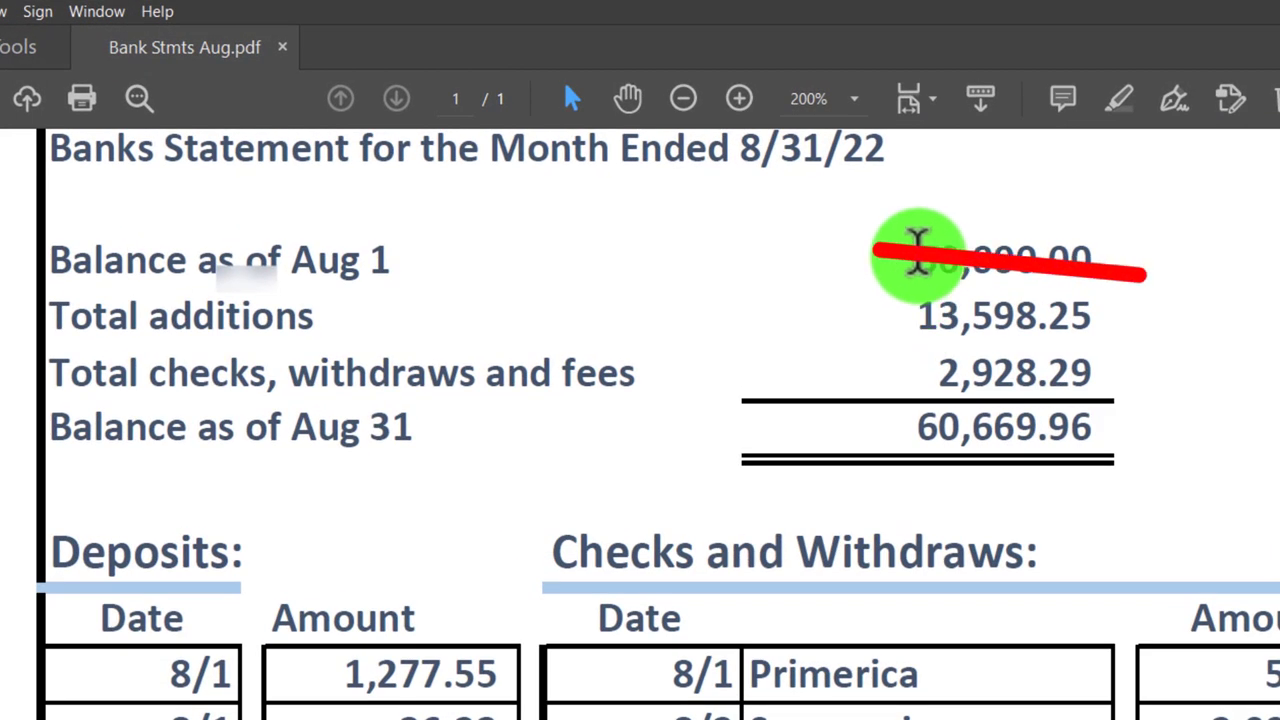
pyautogui.moveTo(917, 255); pyautogui.dragTo(1094, 255)
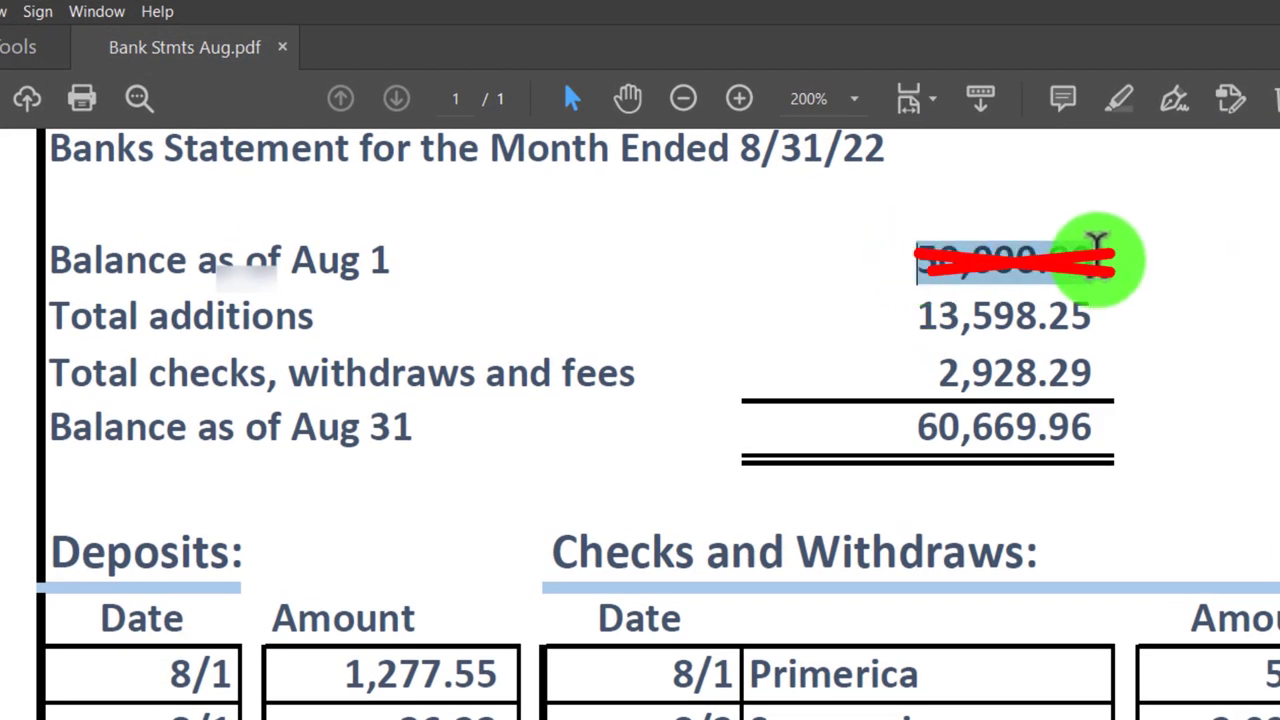
pyautogui.click(913, 245)
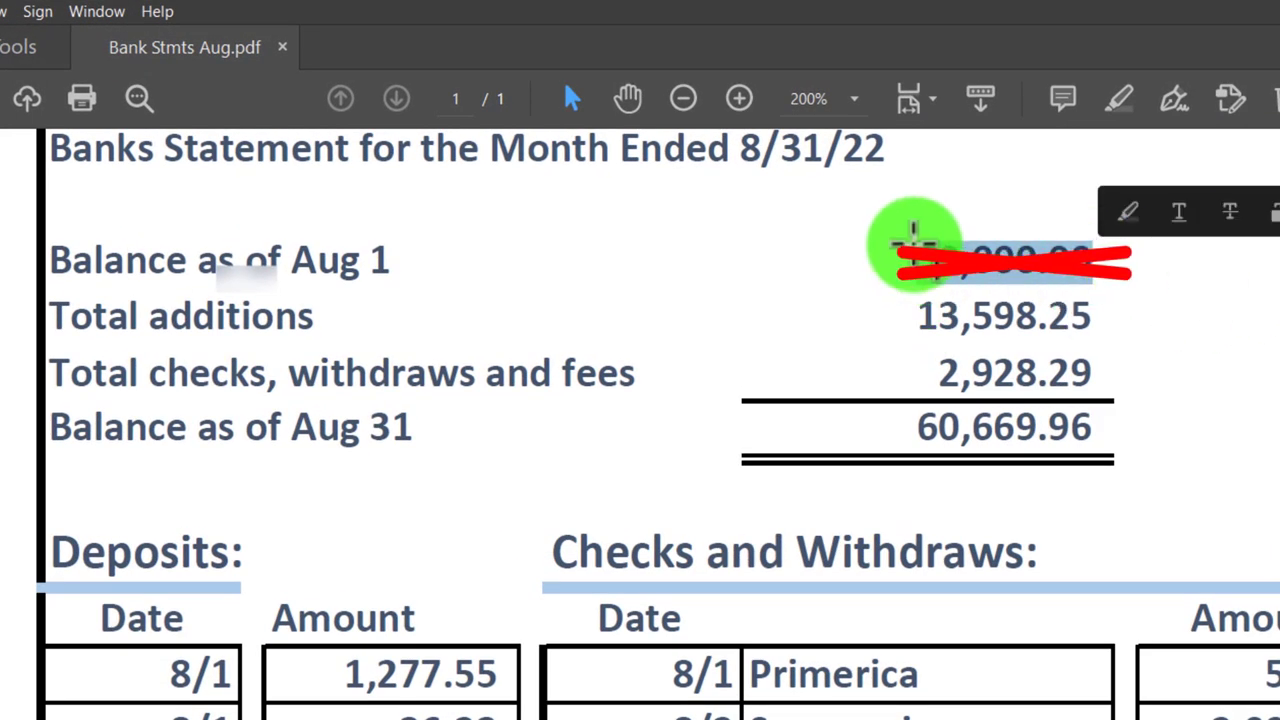
pyautogui.moveTo(920, 251); pyautogui.dragTo(1089, 329)
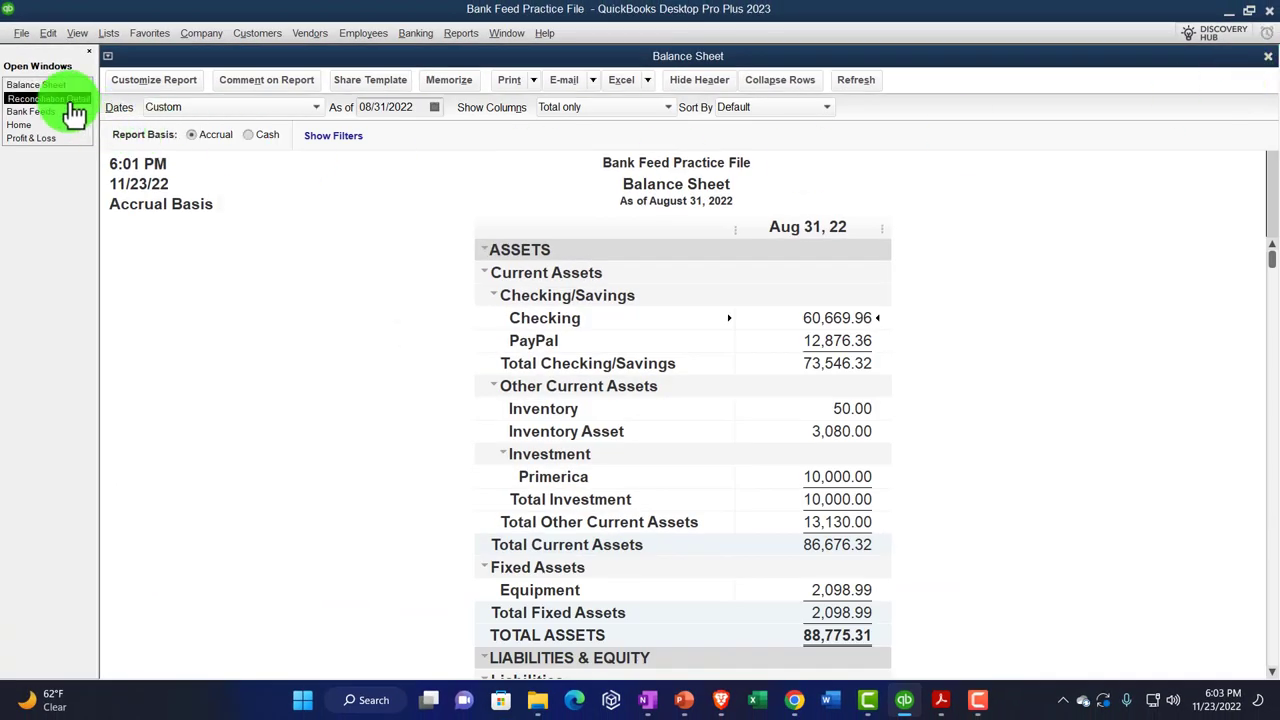
# - Enlarge the Reconciliation Detail report's column label font, and apply the change to all related fonts
pyautogui.click(72, 101)
pyautogui.click(154, 80)
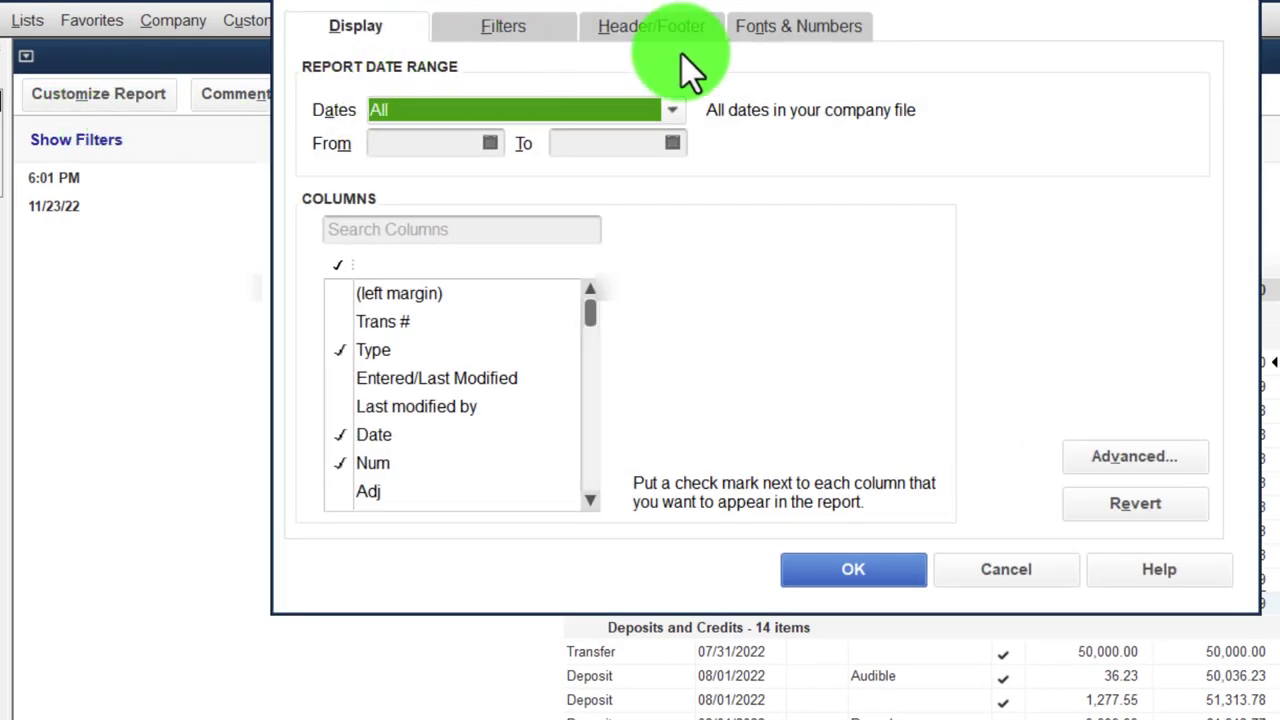
pyautogui.click(800, 30)
pyautogui.click(684, 354)
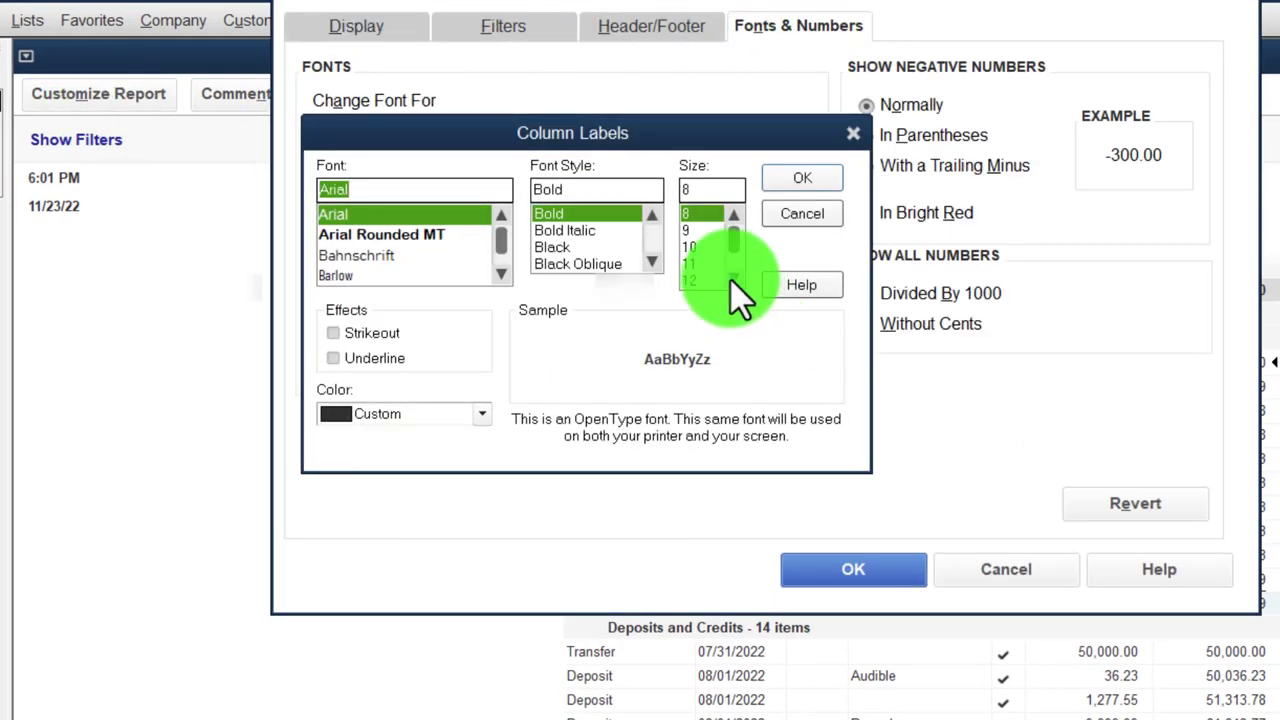
pyautogui.click(802, 180)
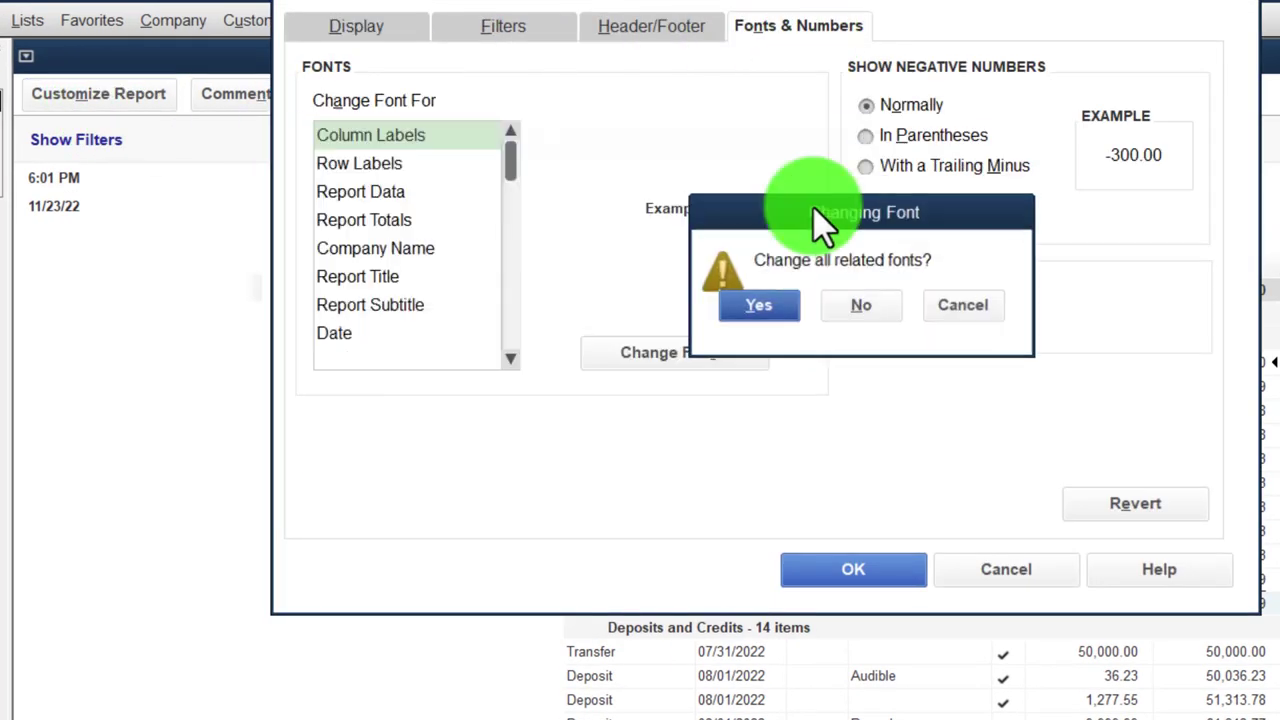
pyautogui.click(795, 305)
pyautogui.click(853, 572)
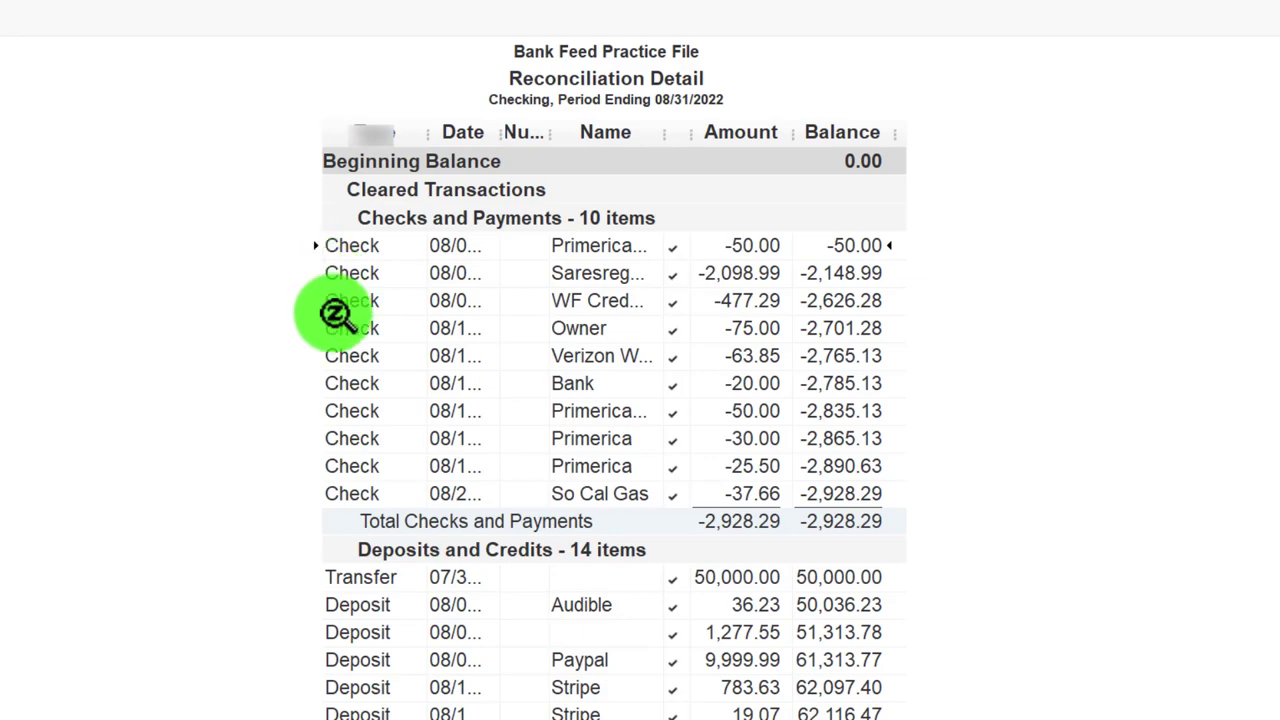
# - Check the Reconciliation Detail's cleared and new transactions against the bank statement PDF, and close the detail report
pyautogui.click(940, 699)
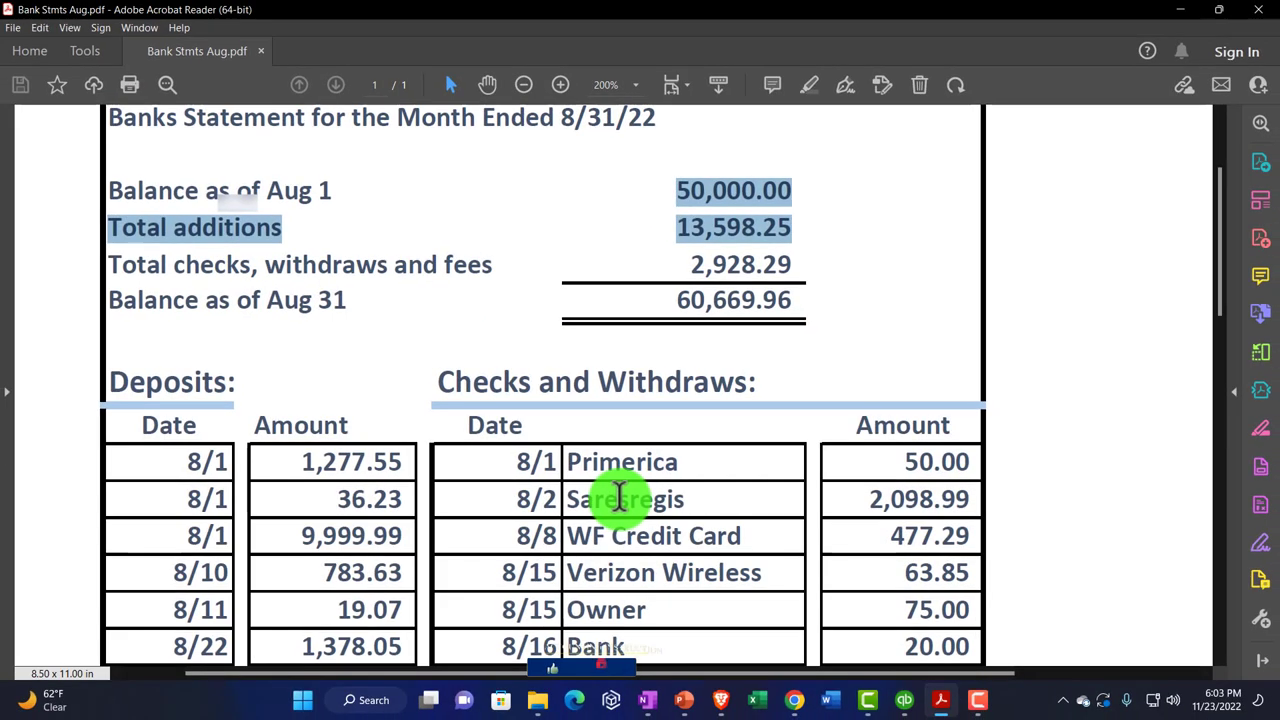
pyautogui.click(904, 699)
pyautogui.scroll(-6, 608, 520)
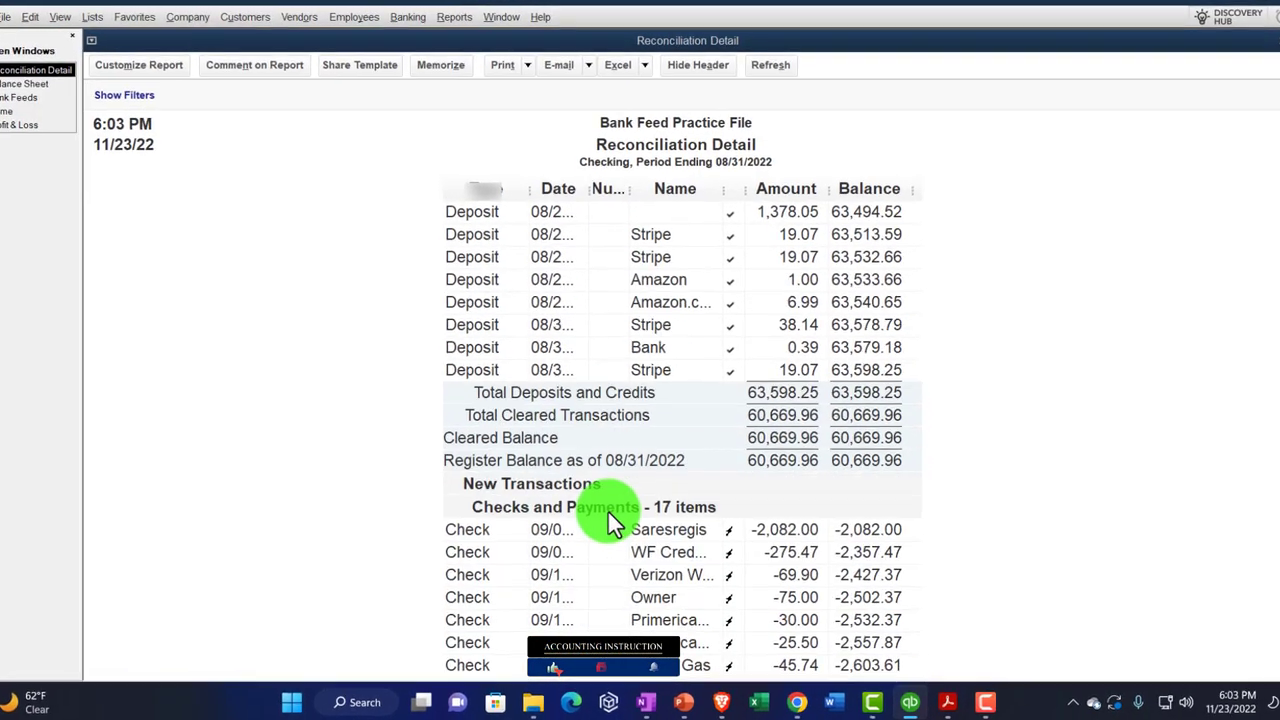
pyautogui.scroll(-1, 607, 509)
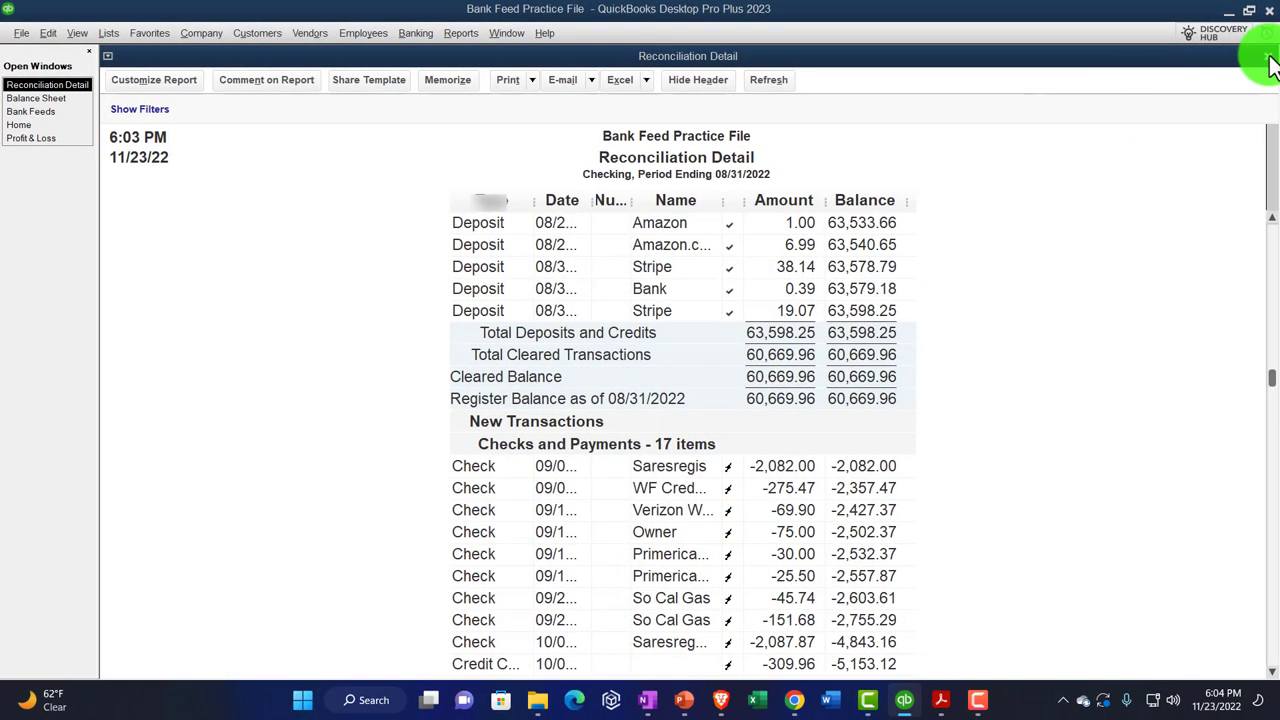
pyautogui.click(1269, 58)
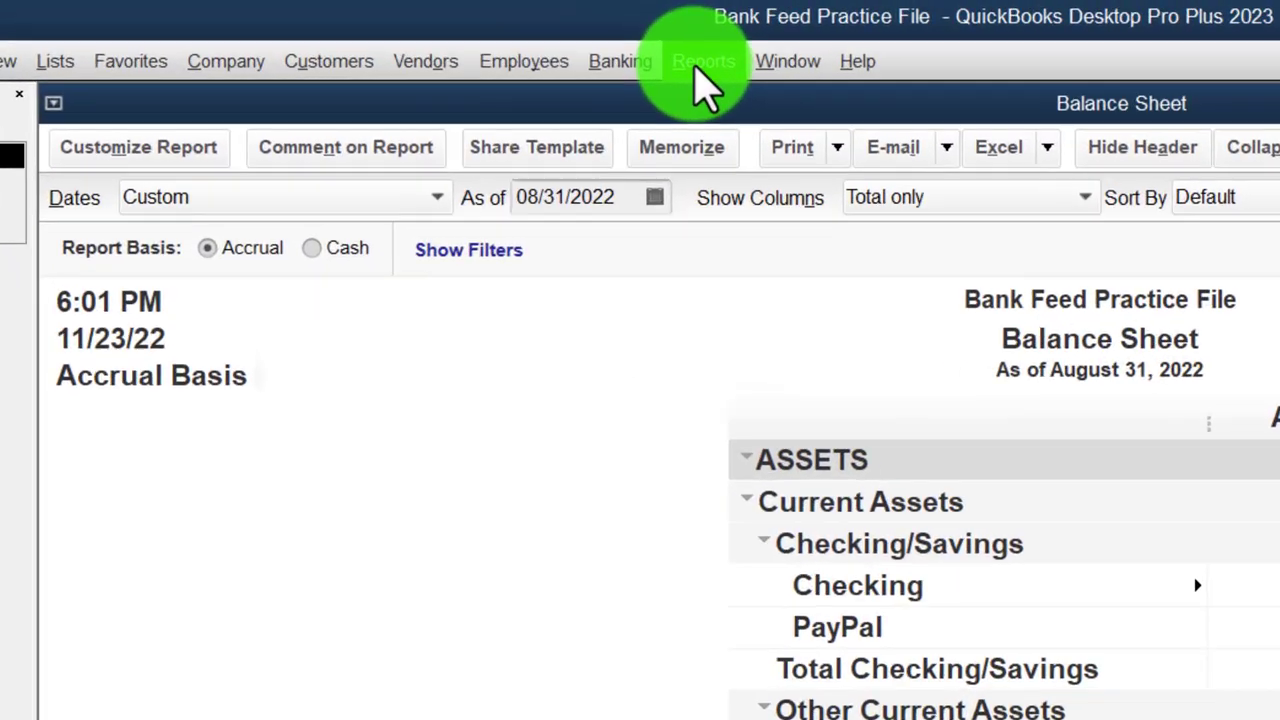
# - Display the previous reconciliation detail report for Checking with transactions cleared at the time of reconciliation, and close it after viewing
pyautogui.click(461, 33)
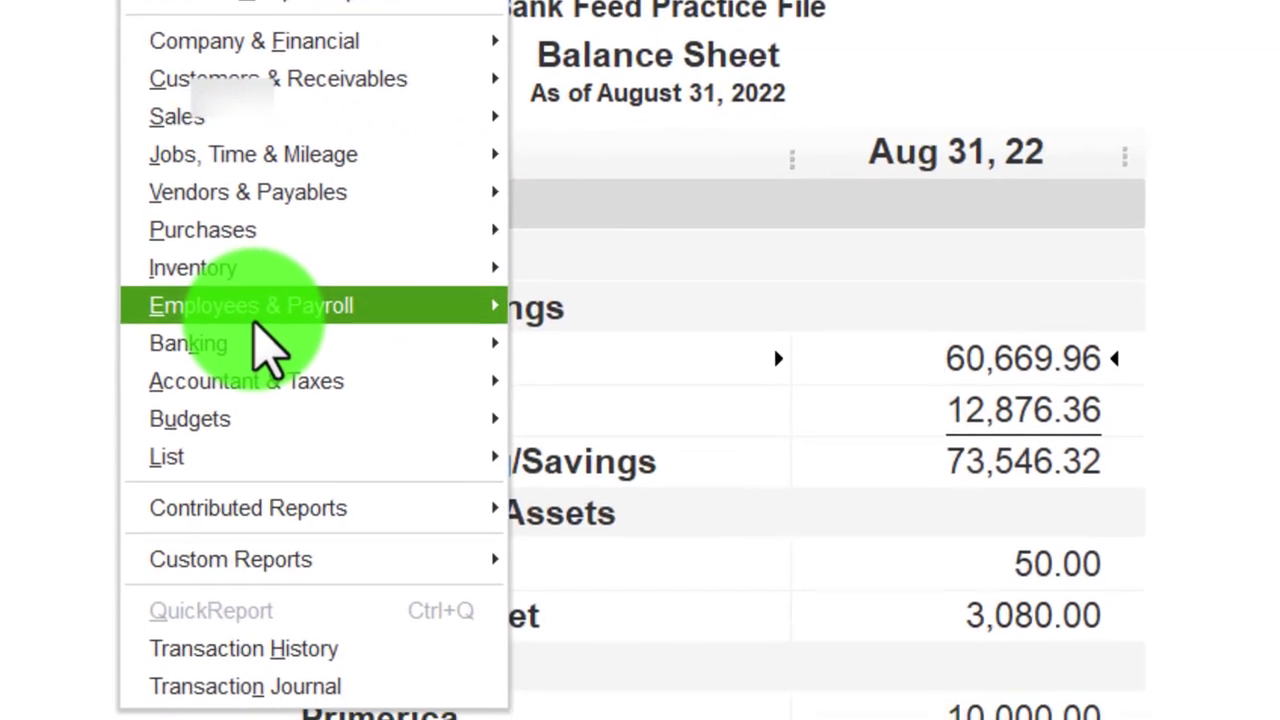
pyautogui.moveTo(376, 347)
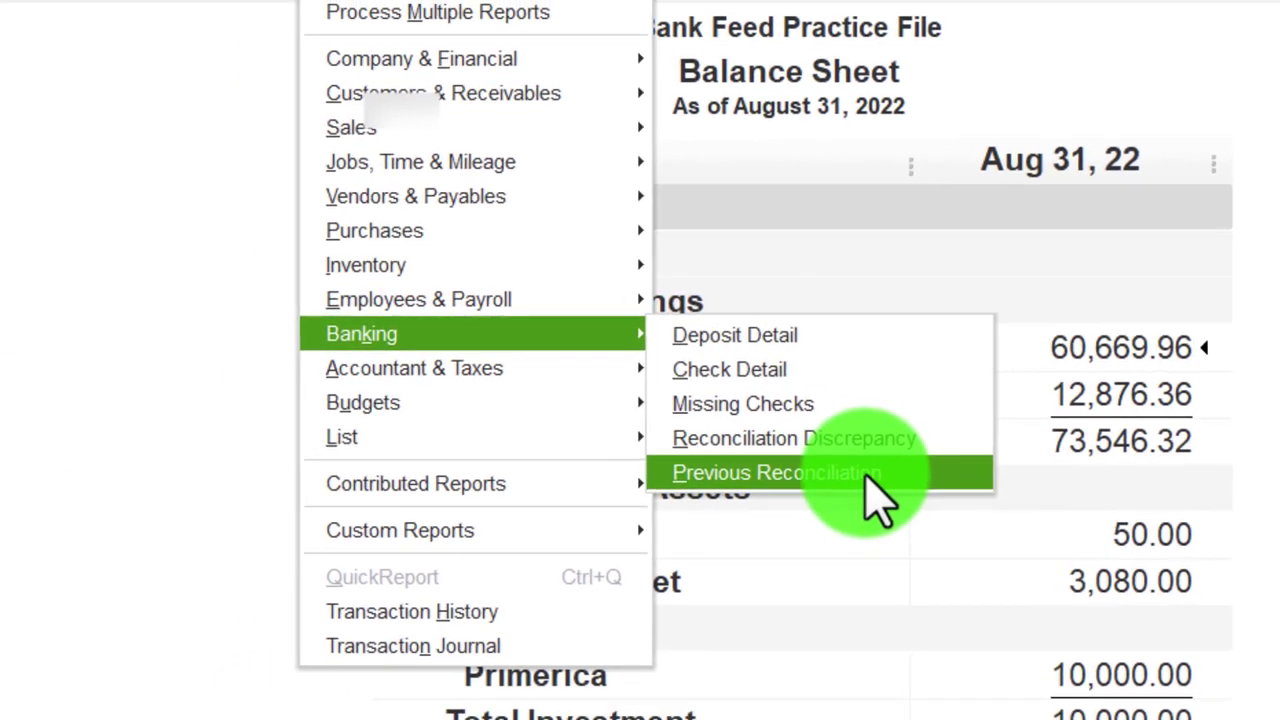
pyautogui.click(876, 496)
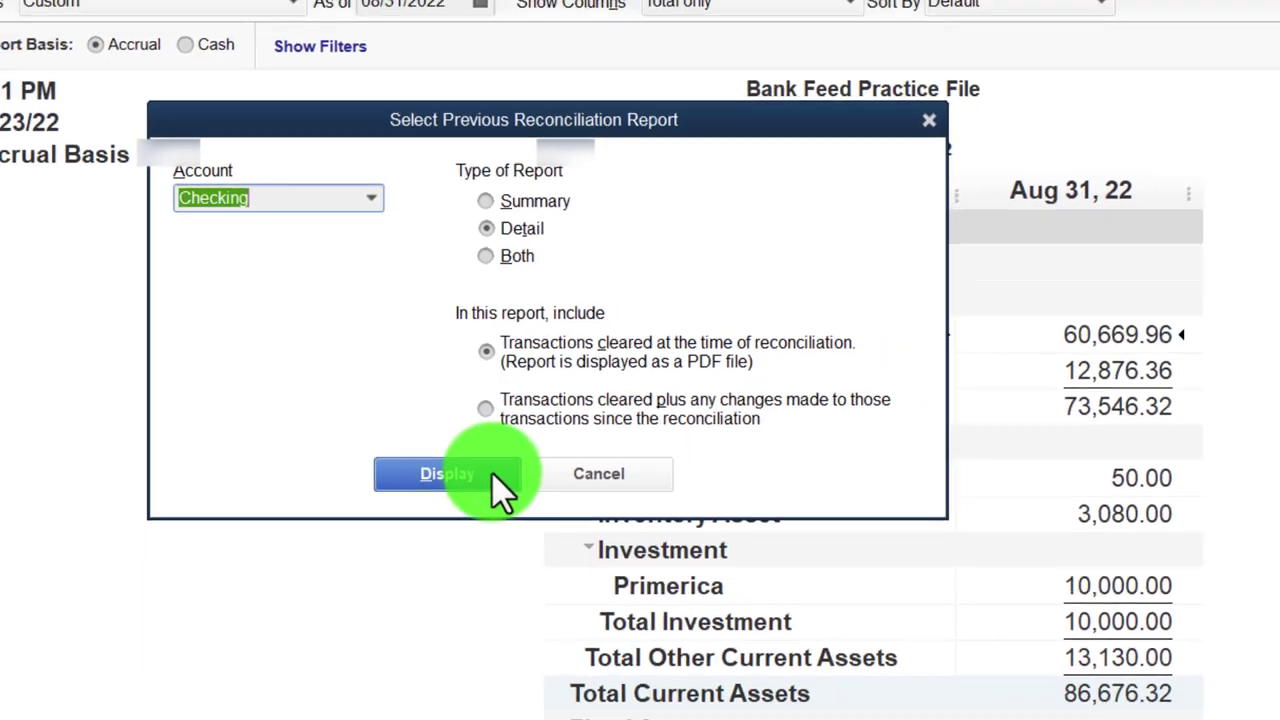
pyautogui.click(516, 503)
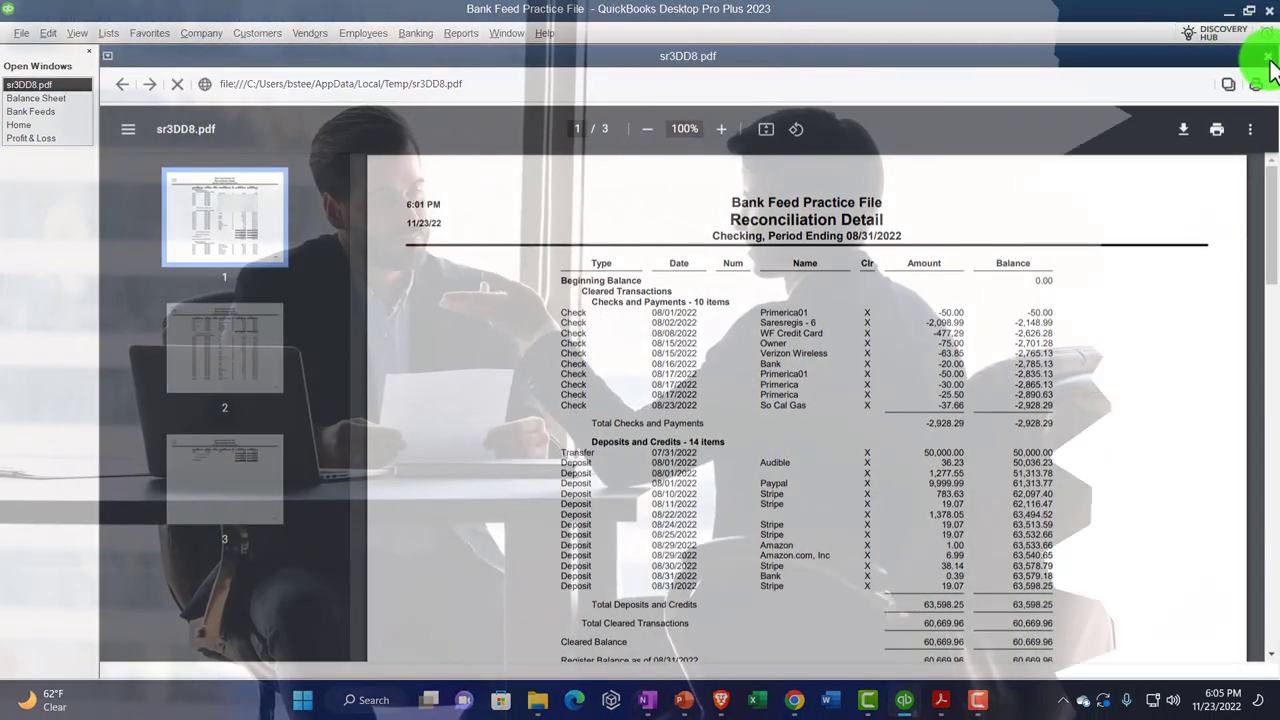
pyautogui.click(1270, 51)
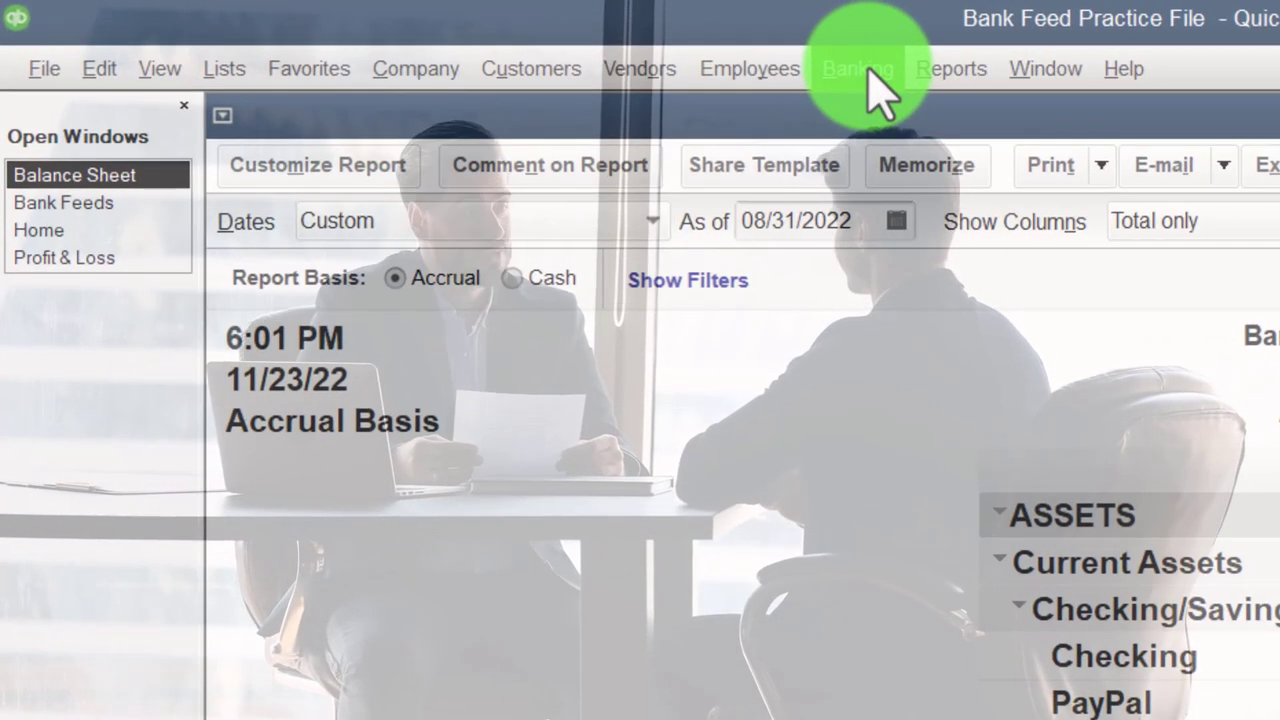
# - Review the beginning balance and last reconciled date for Checking in a new reconciliation, close it without continuing, and return to the Home page
pyautogui.click(866, 70)
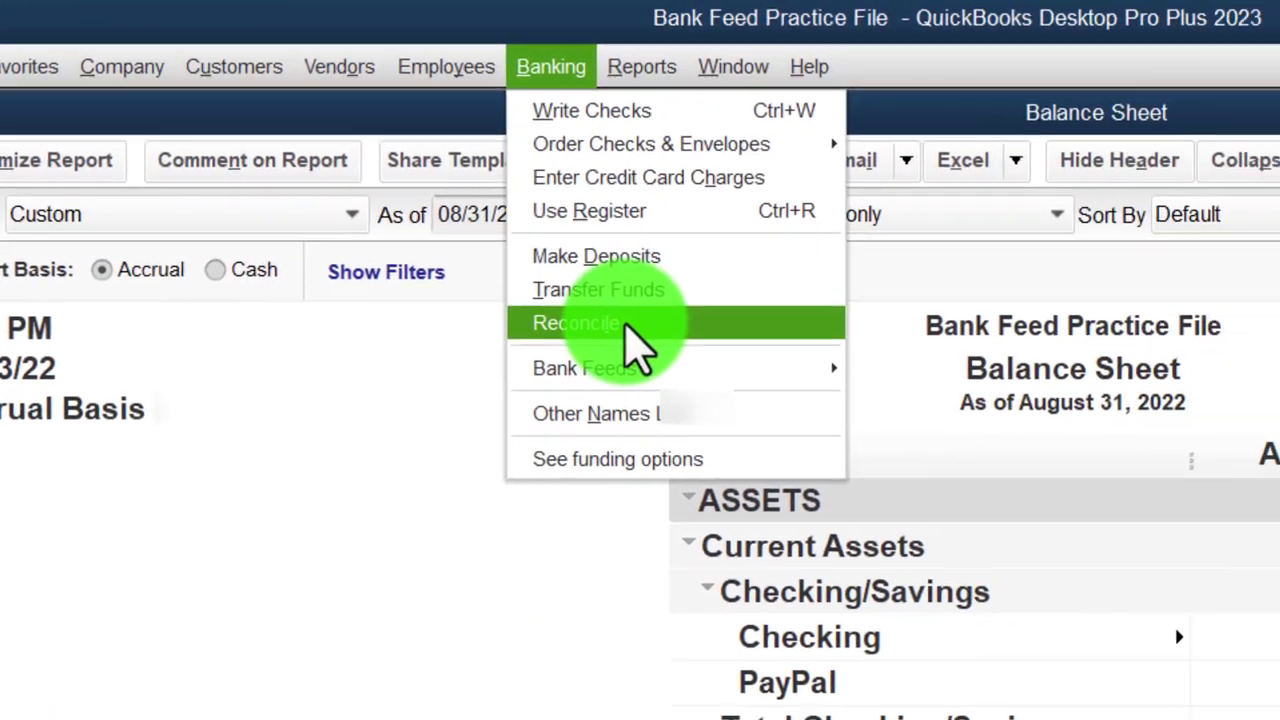
pyautogui.click(879, 332)
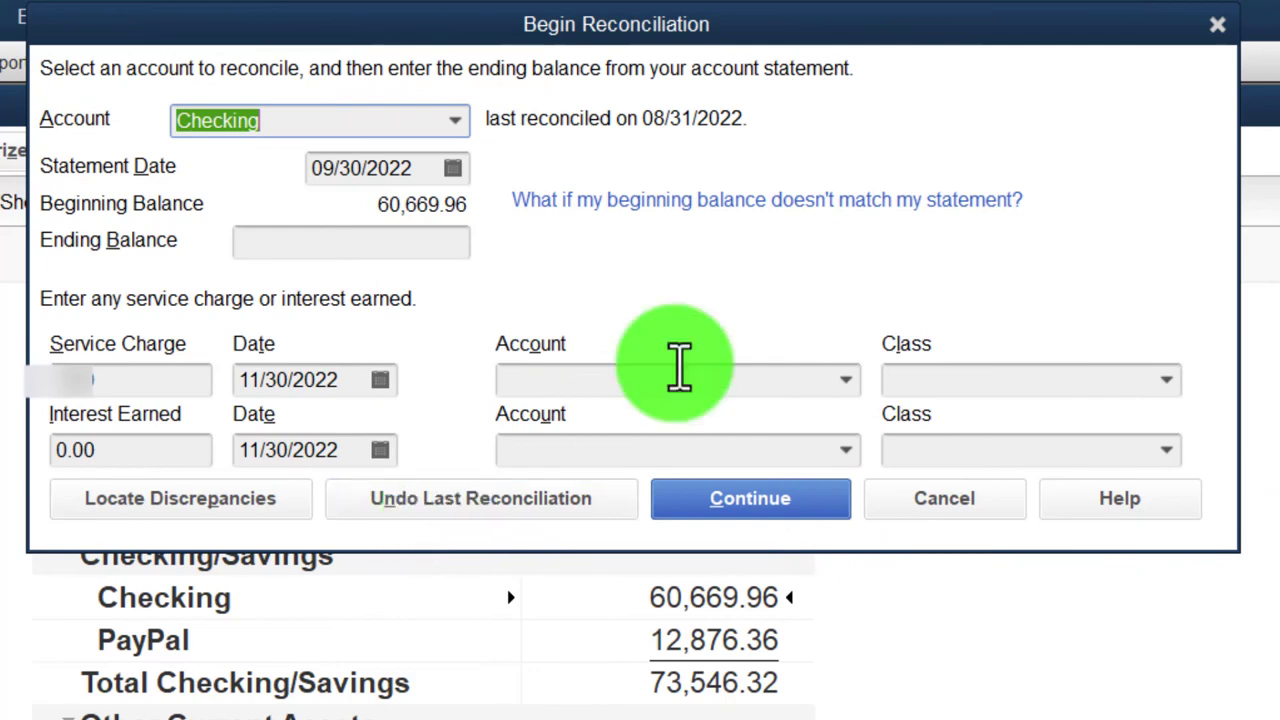
pyautogui.click(1216, 22)
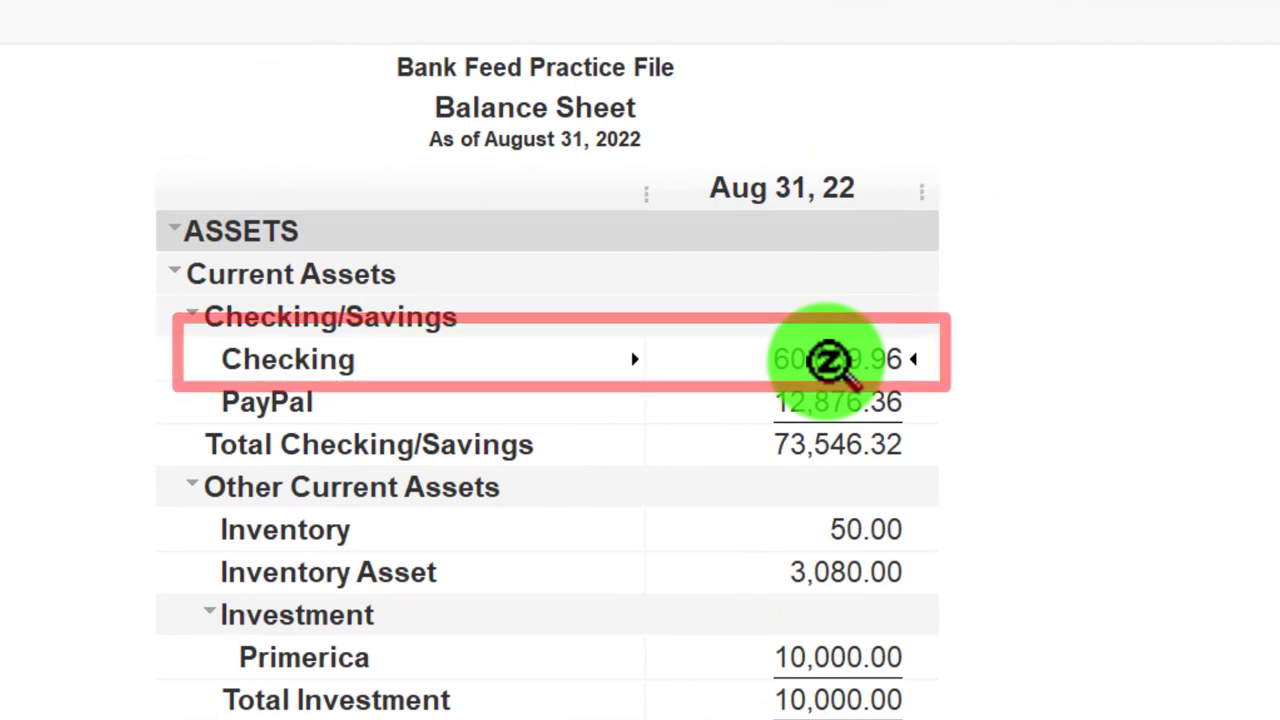
pyautogui.click(40, 122)
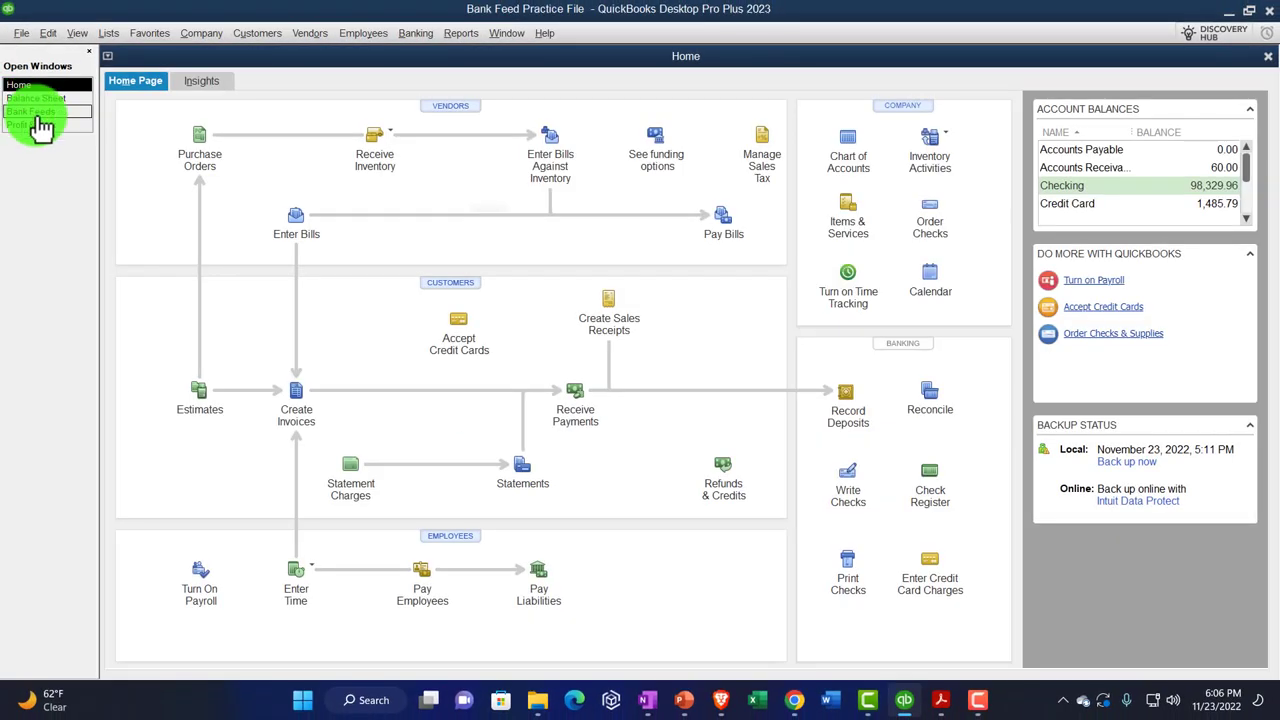